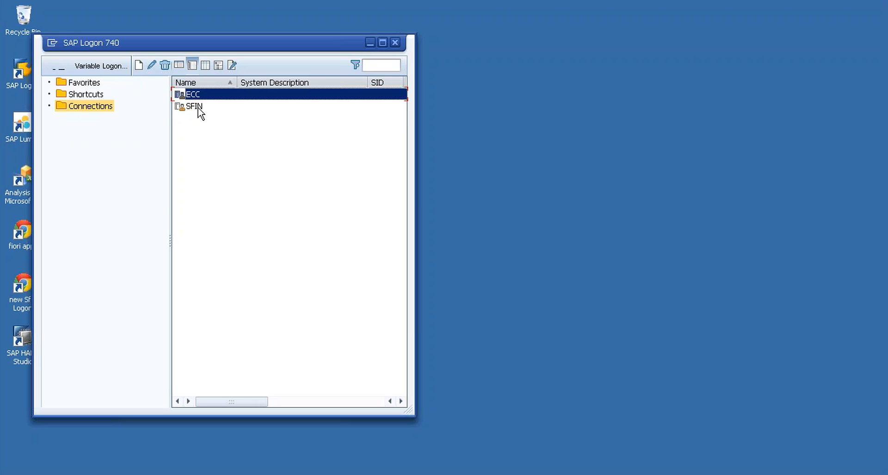
Step: Open the SFIN logon screen and log on with the user from history and the account password
click(198, 107)
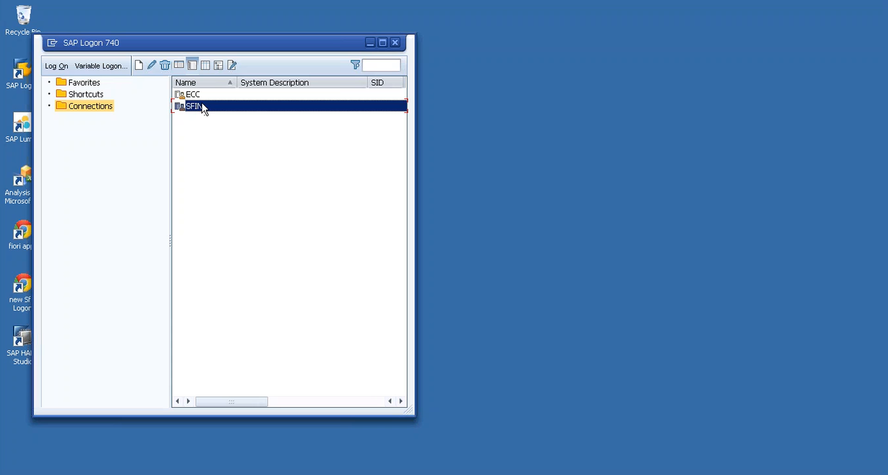
double_click(202, 105)
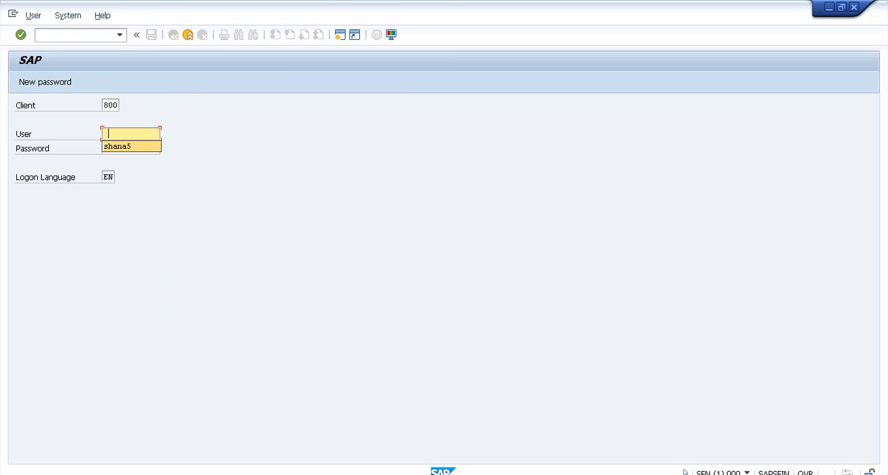
click(123, 148)
key(Tab)
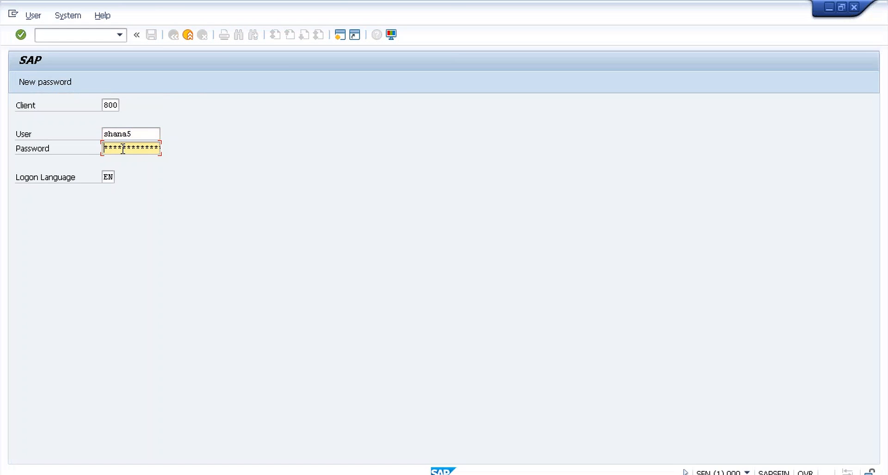
text(*****)
key(Return)
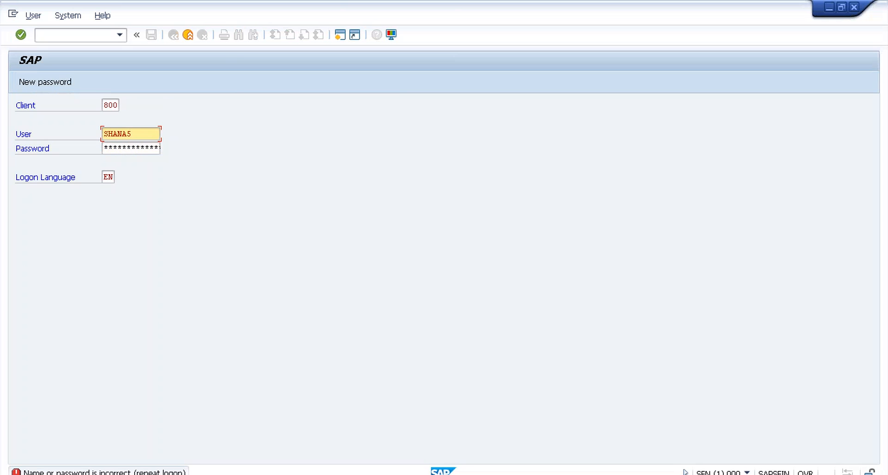
Step: Re-enter the account password, then acknowledge the licence expiry and failed-logon notices
key(Tab)
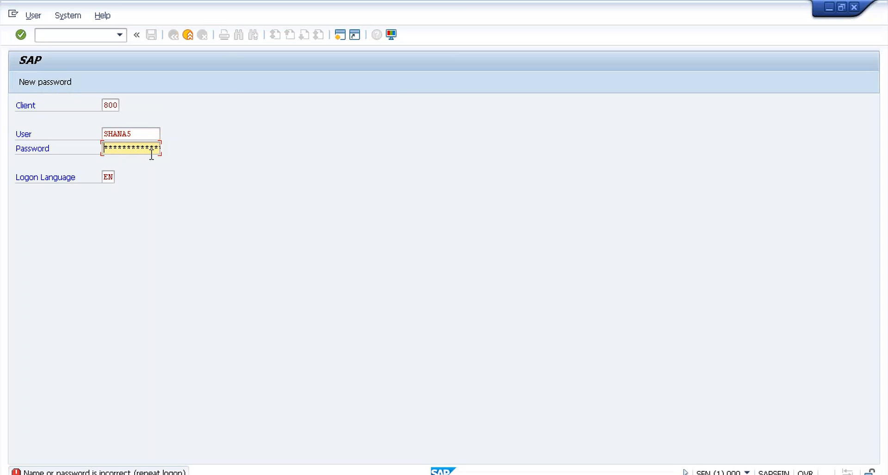
text(********)
key(Return)
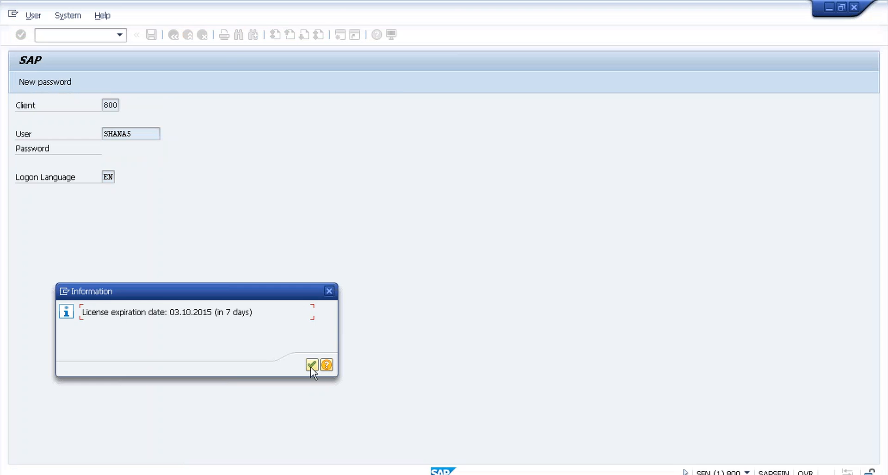
click(312, 366)
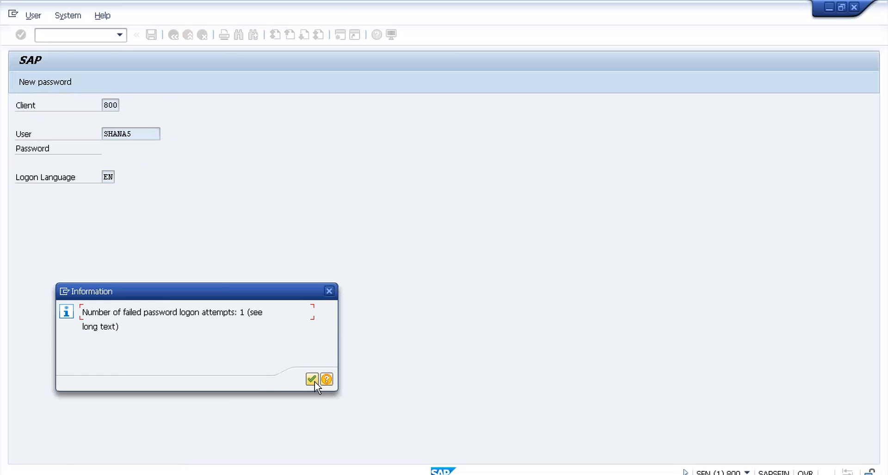
click(314, 380)
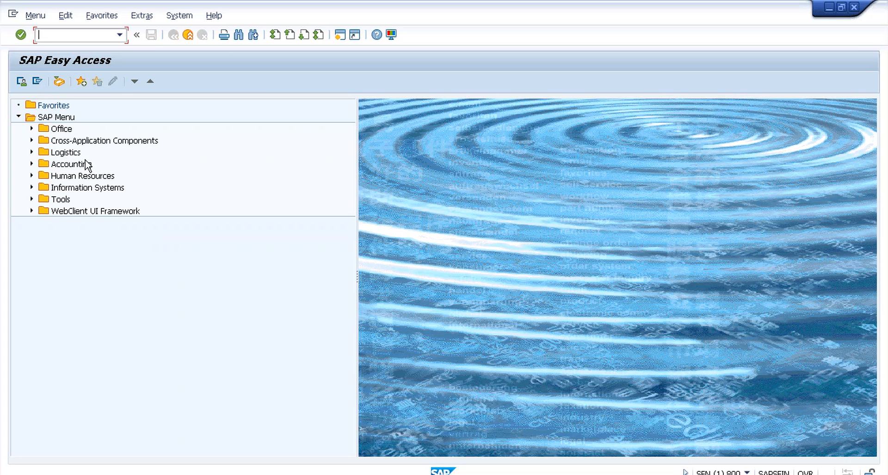
Step: Run transaction SPRO and open the SAP Reference IMG
double_click(61, 160)
double_click(89, 156)
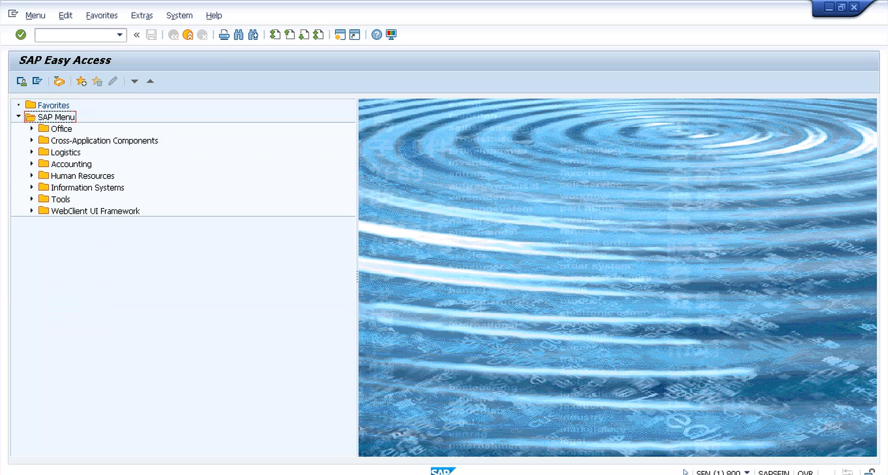
click(65, 35)
text(spro)
key(Return)
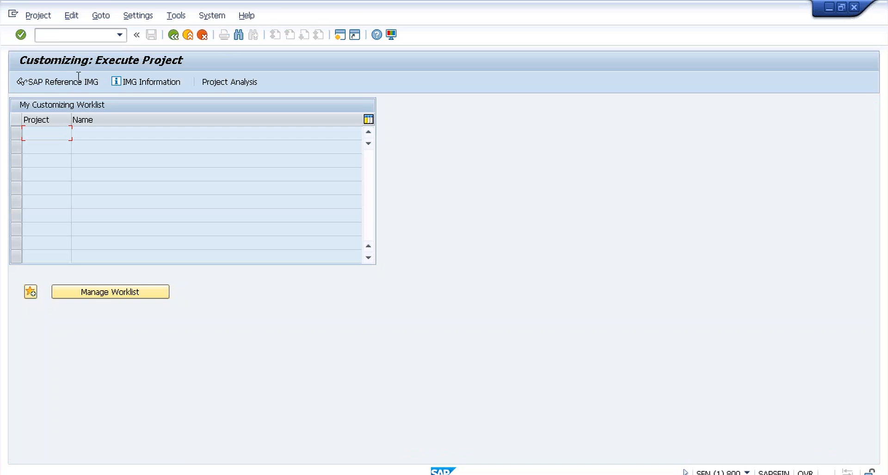
click(74, 83)
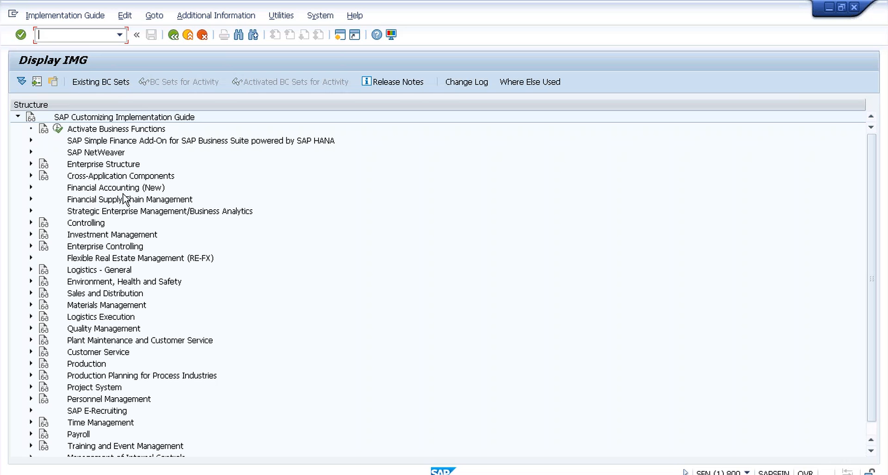
Step: Expand and collapse Financial Accounting (New), then expand SAP Simple Finance Add-On
click(30, 186)
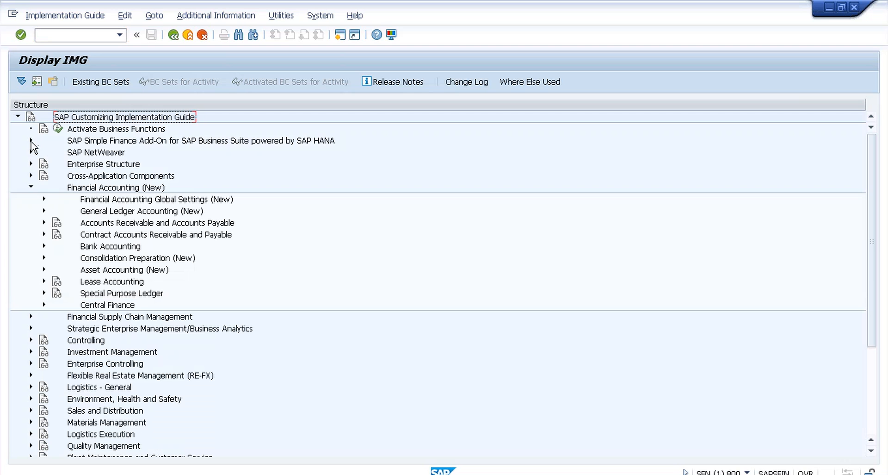
click(31, 187)
click(31, 140)
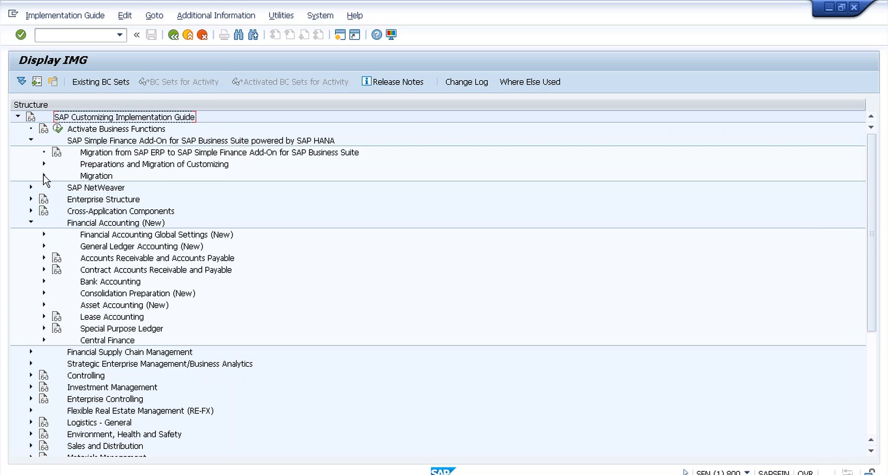
Step: Browse the Migration steps, then collapse the SAP Simple Finance Add-On branch
click(44, 176)
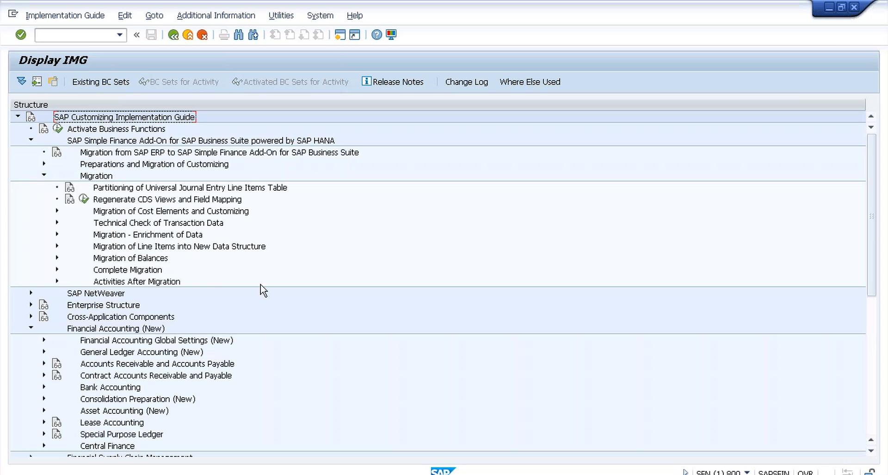
click(31, 140)
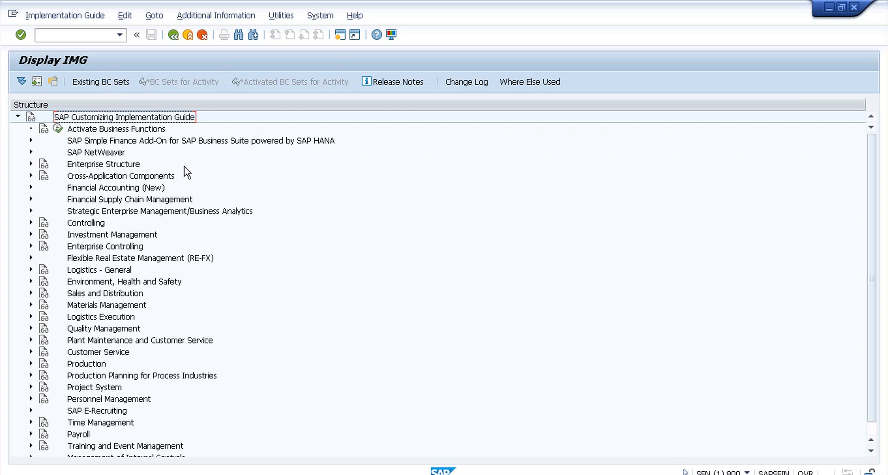
Step: Run Enterprise Structure > Definition > Financial Accounting > Define company and start a new entry
click(31, 164)
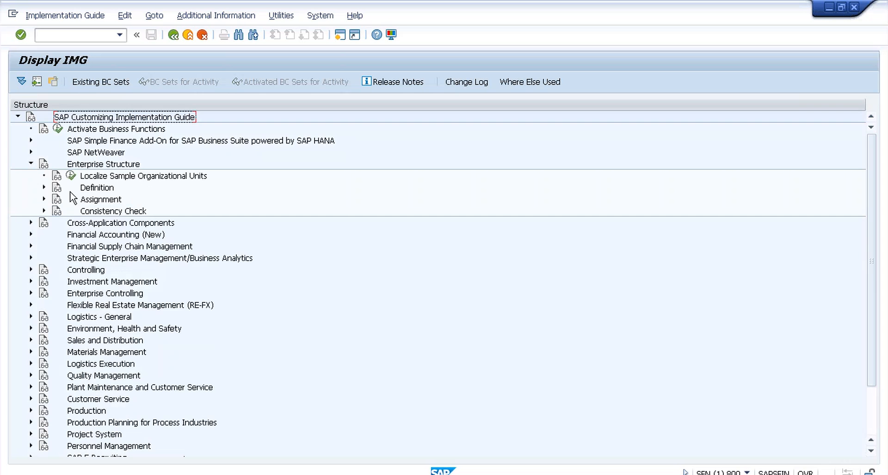
click(44, 187)
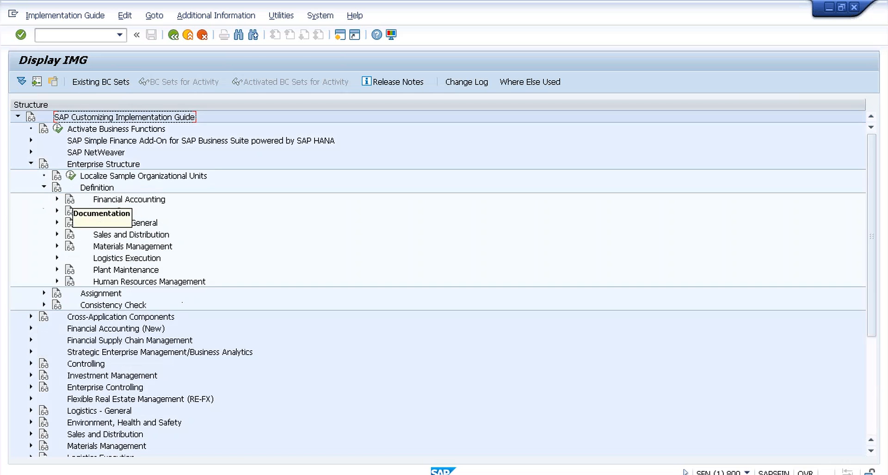
click(57, 199)
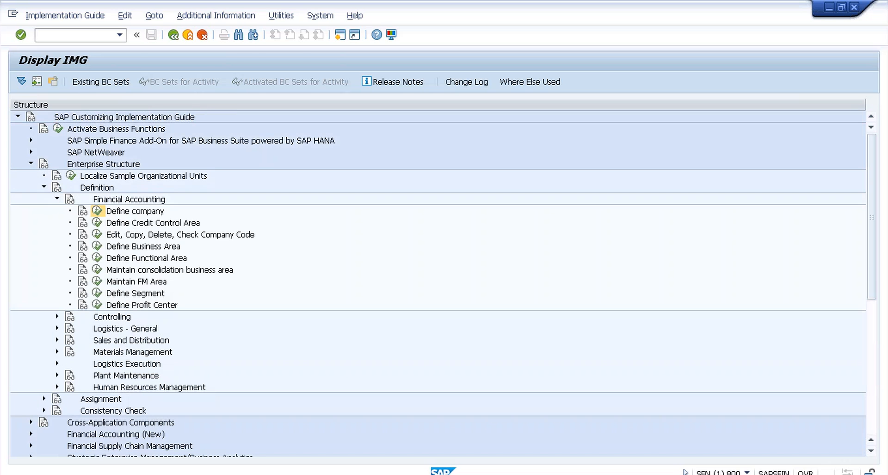
click(97, 210)
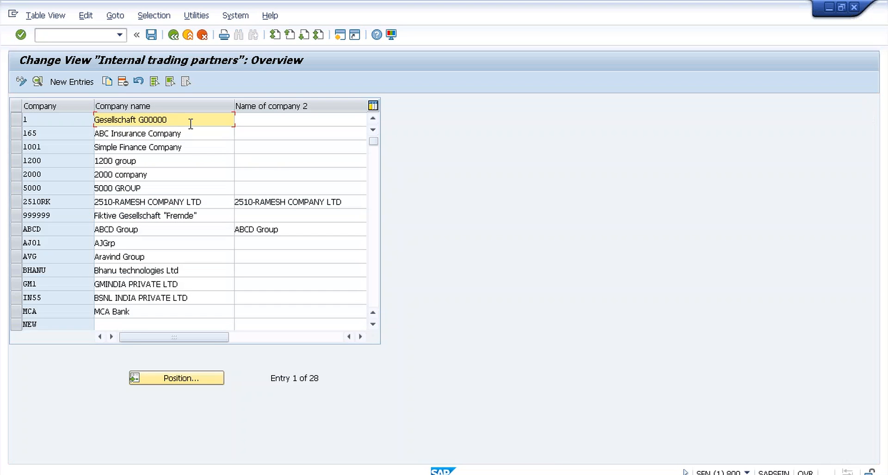
click(66, 83)
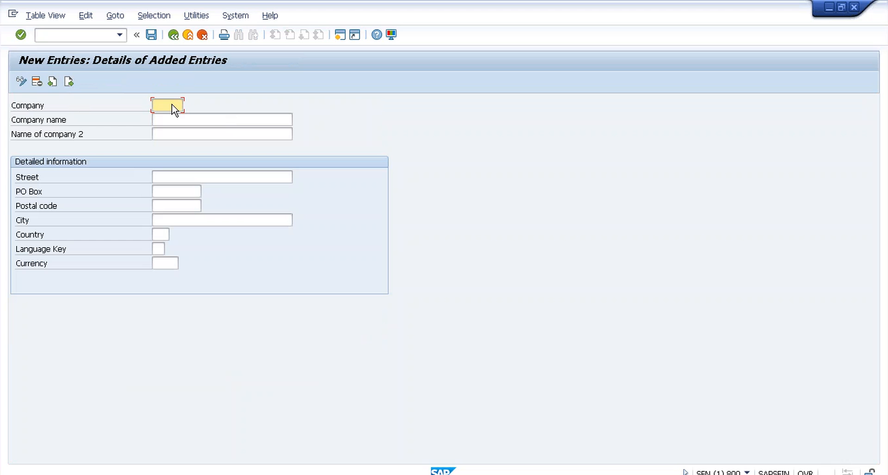
Step: Enter company T009 named 'Test Company' with city Bangalore
text(T009)
click(177, 116)
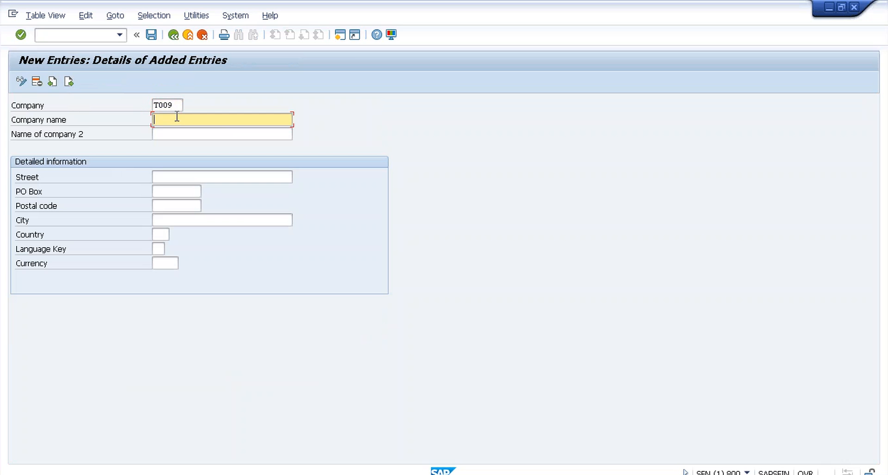
text(Test Company)
click(177, 176)
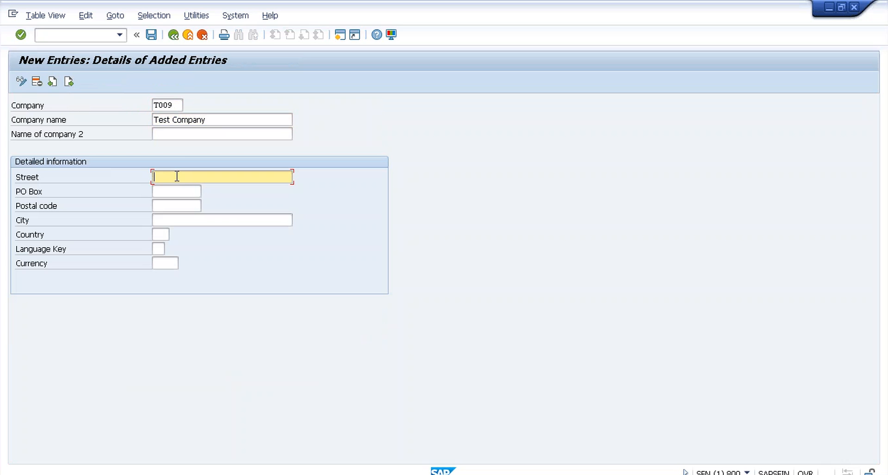
click(181, 219)
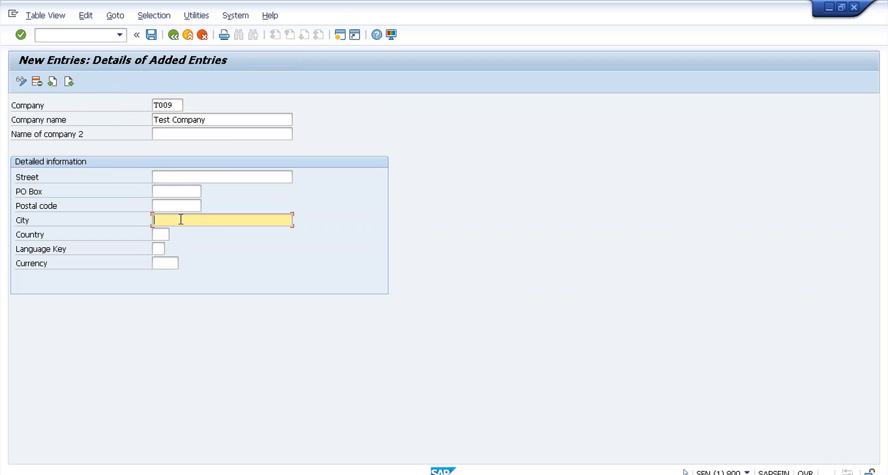
text(Bangalore)
Step: Set the company's country to IN, language to EN and currency to Indian Rupee
click(161, 234)
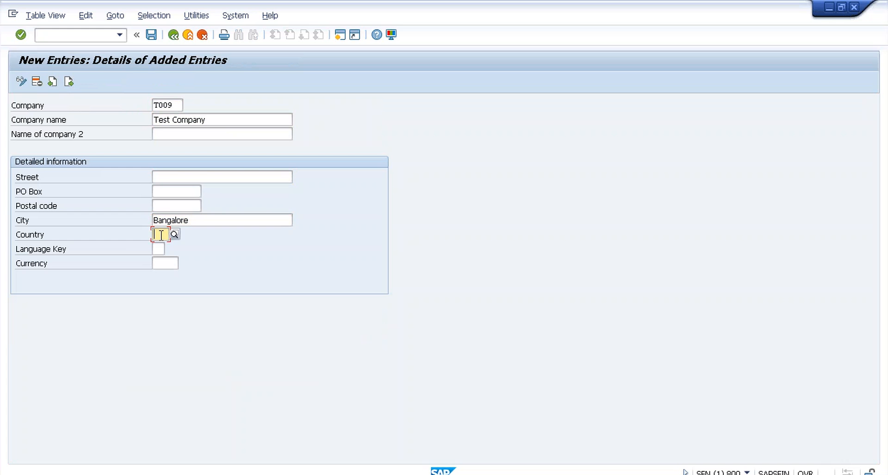
text(IN)
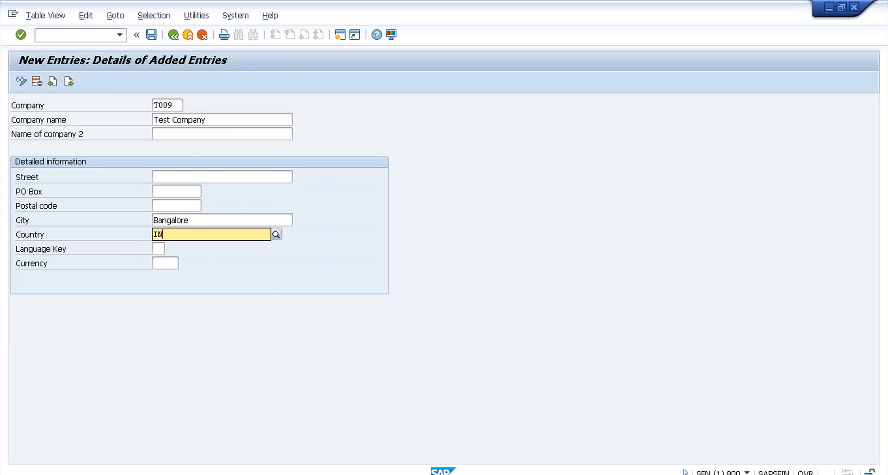
click(161, 253)
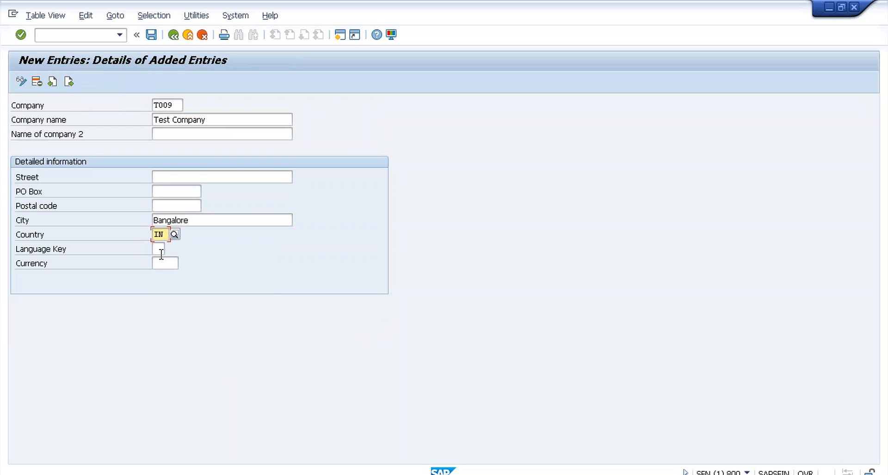
click(161, 252)
text(EN)
click(167, 262)
text(IN)
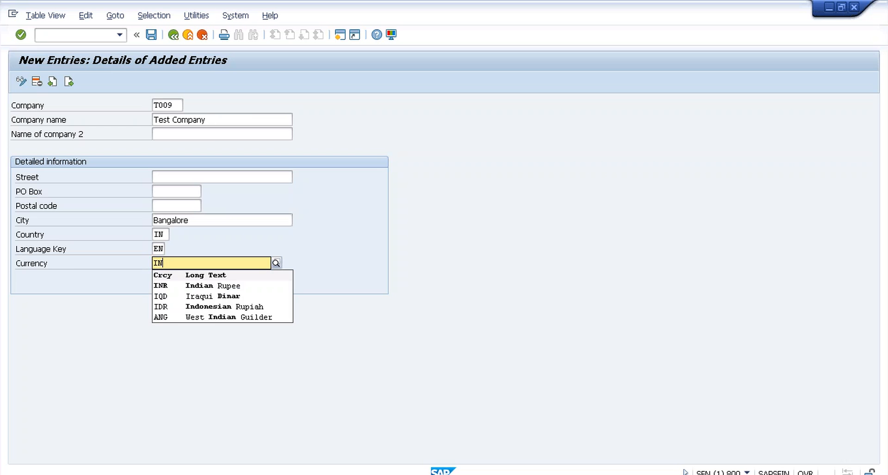
click(167, 290)
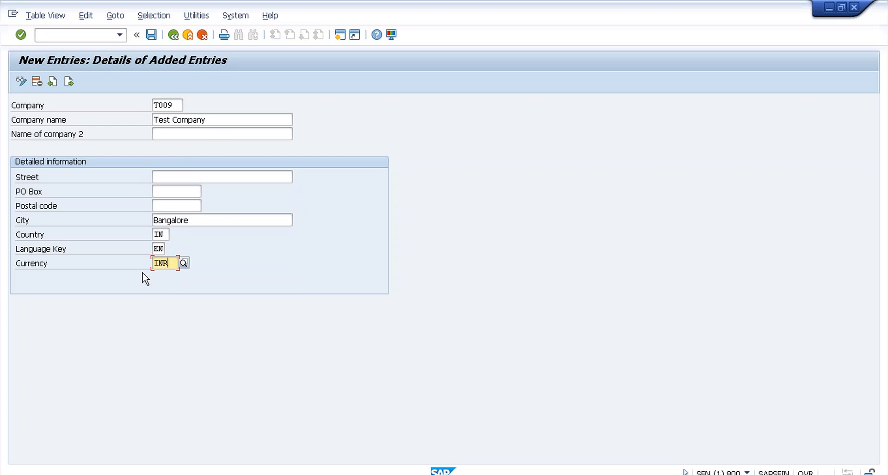
Step: Save company T009, return to the IMG tree, and run Edit, Copy, Delete, Check Company Code
click(153, 38)
click(151, 35)
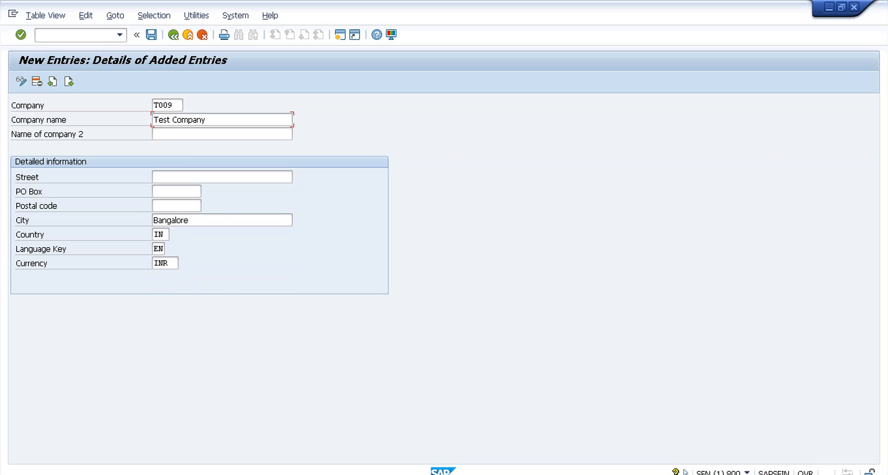
click(174, 35)
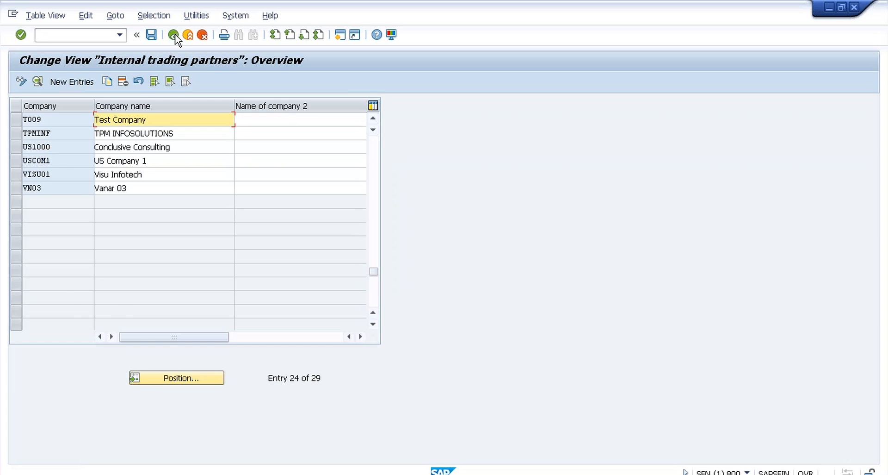
click(174, 35)
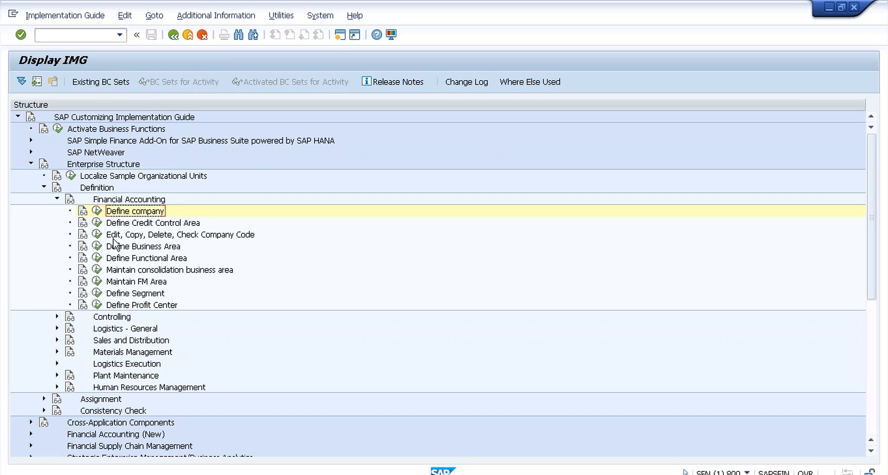
click(97, 234)
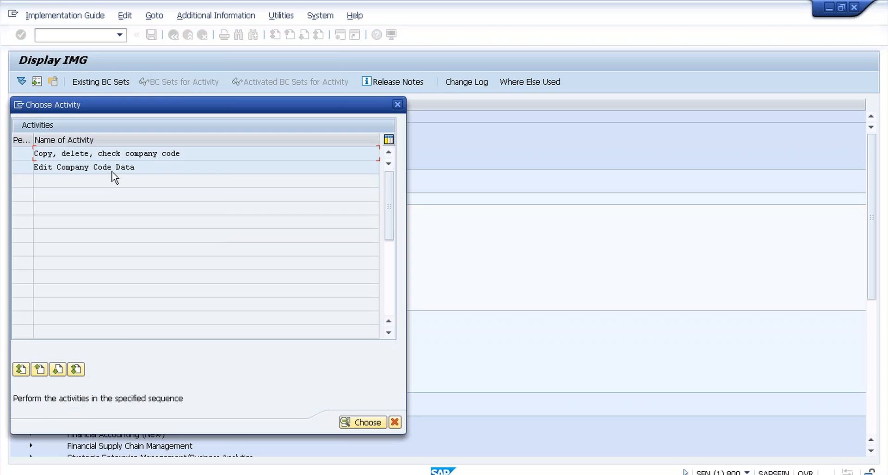
Step: Open Edit Company Code Data and start a new company code entry
click(113, 166)
double_click(126, 170)
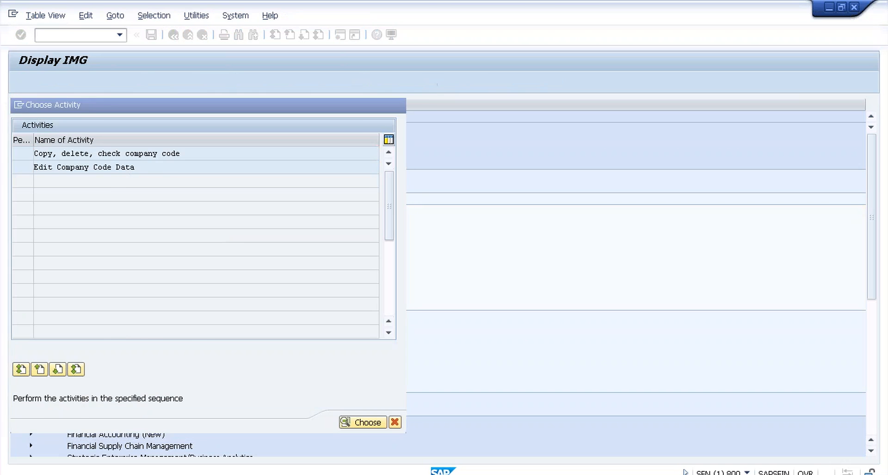
click(76, 84)
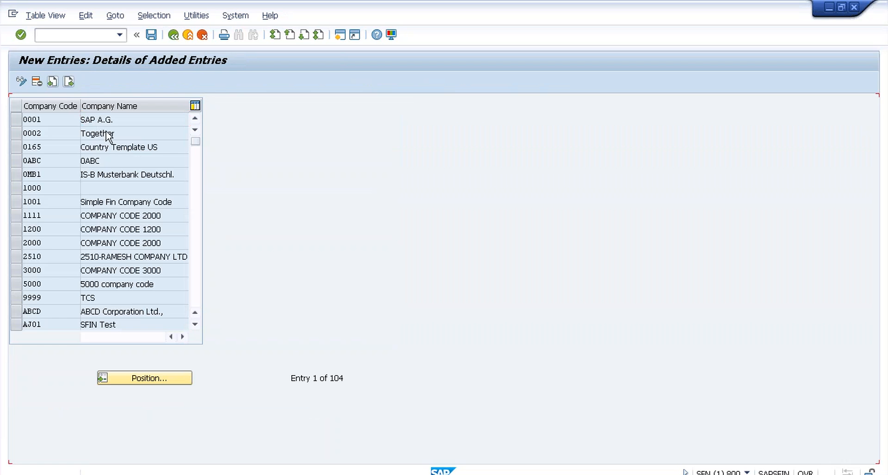
Step: Enter company code T009, 'Test Company', Bangalore, country IN, currency INR, language EN
text(T)
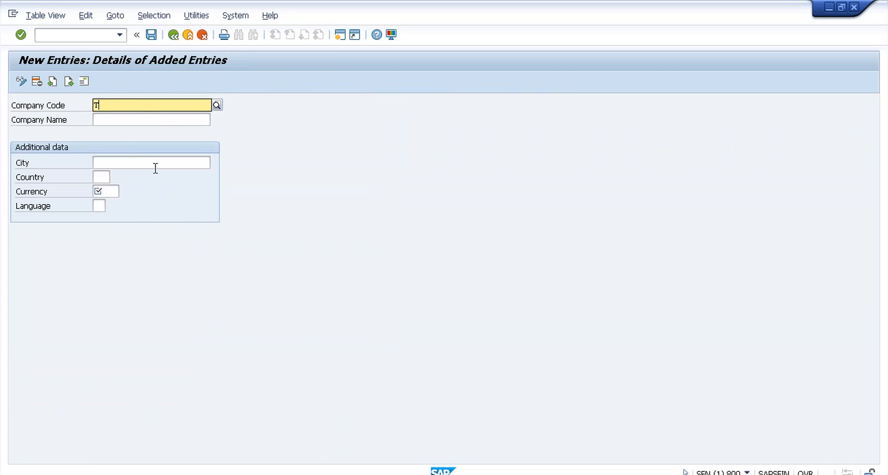
text(009)
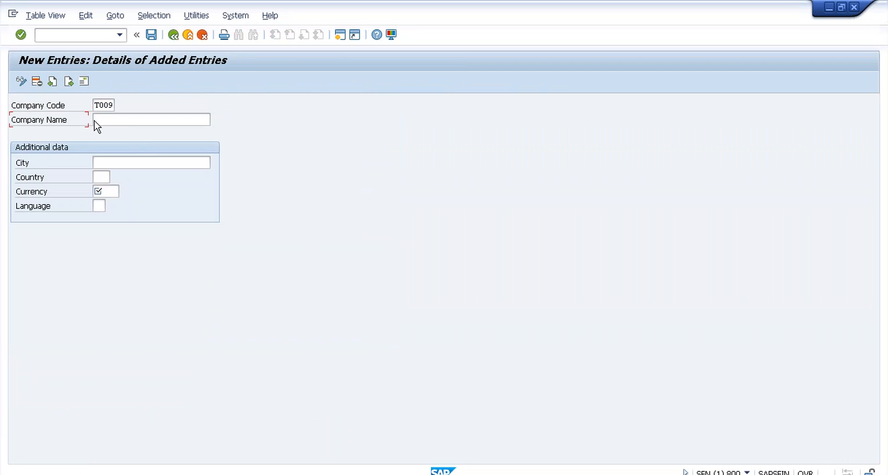
click(119, 122)
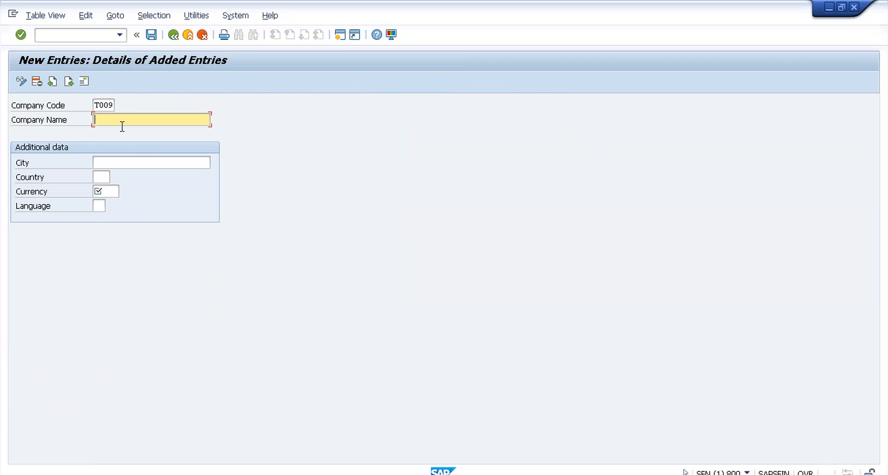
text(Test )
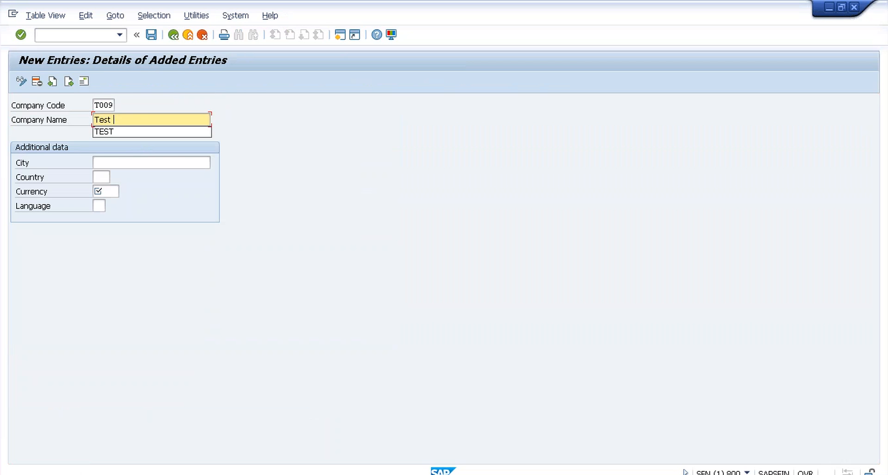
text(Company)
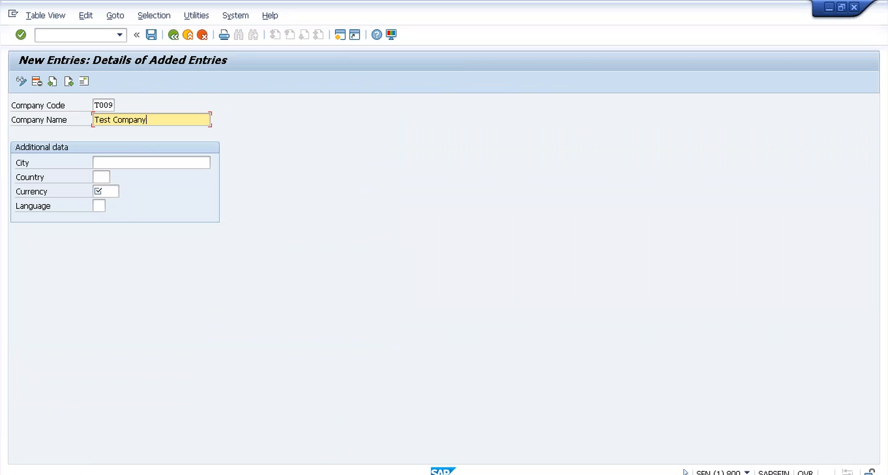
click(120, 161)
text(Bangalore)
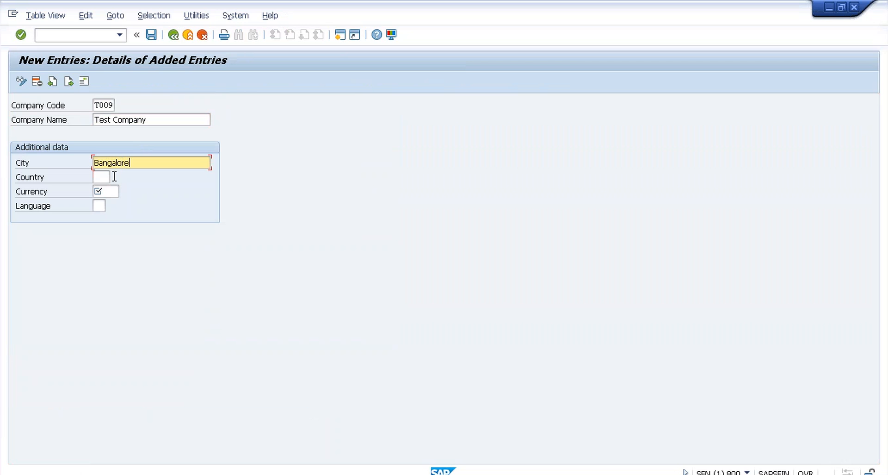
click(114, 176)
text(IN)
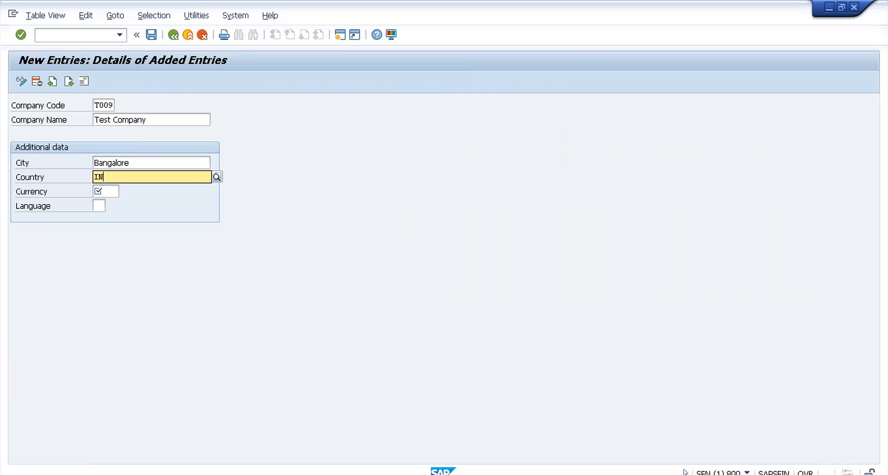
key(Tab)
text(INR)
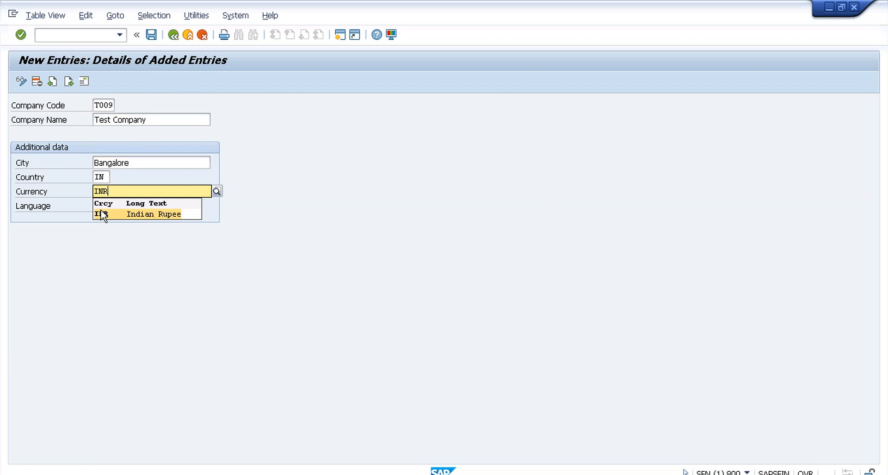
click(103, 214)
key(Tab)
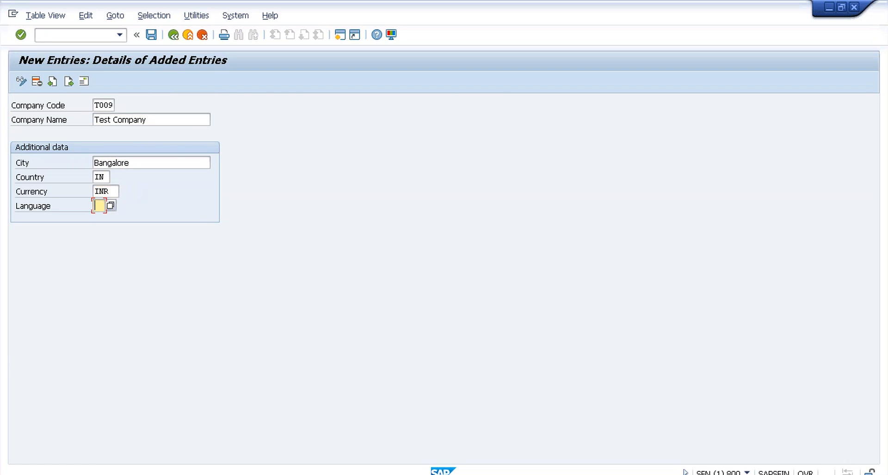
text(EN)
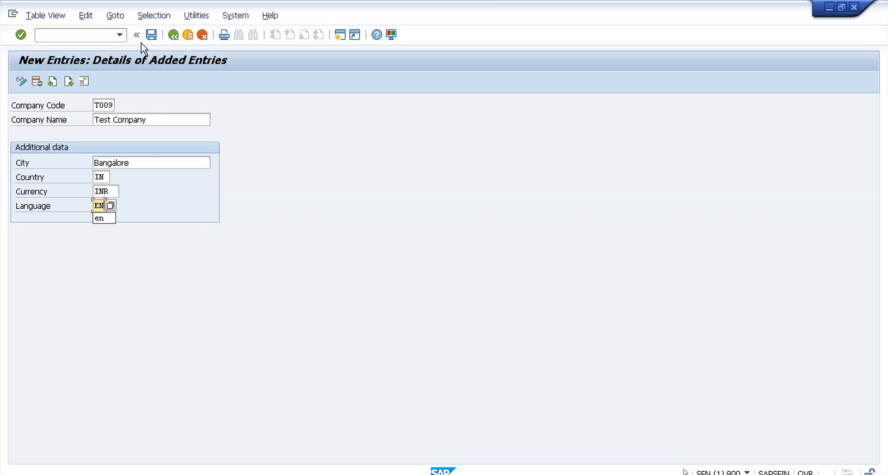
Step: Save the company code and give its address title Company and name 'Test Company'
click(151, 35)
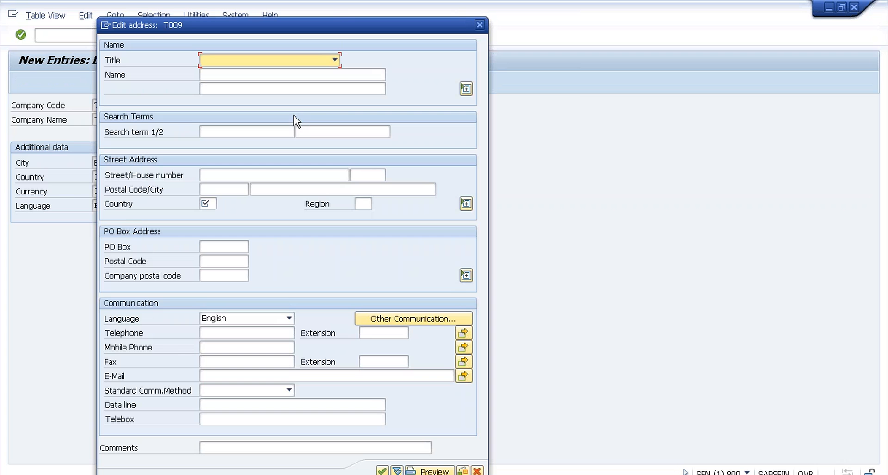
click(335, 60)
click(307, 73)
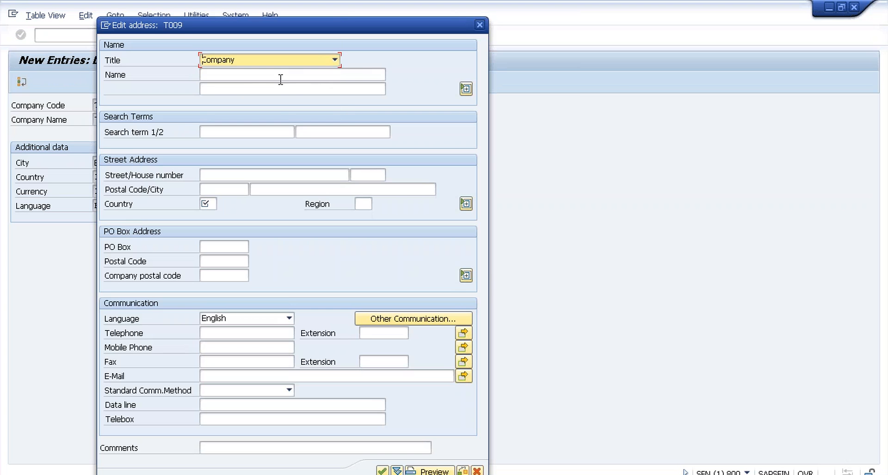
click(281, 79)
text(Te)
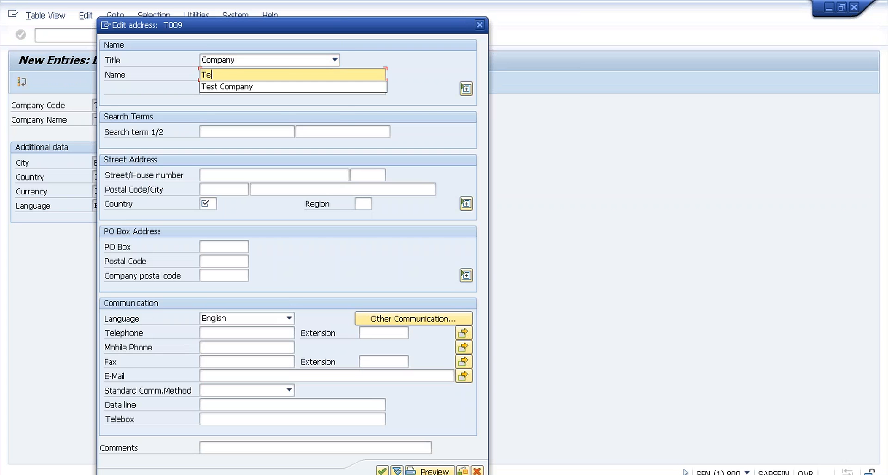
text(st Comany)
click(237, 78)
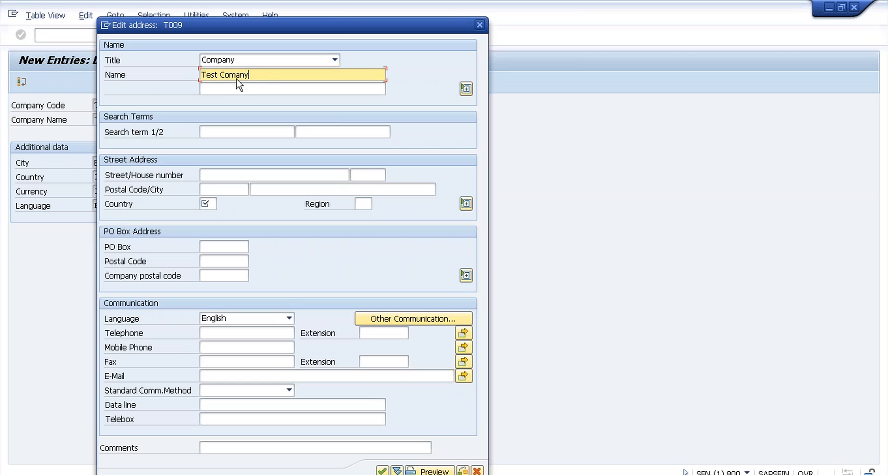
text(pany)
Step: Set the address search term to 'Test' and country to IN, then confirm the address
click(221, 134)
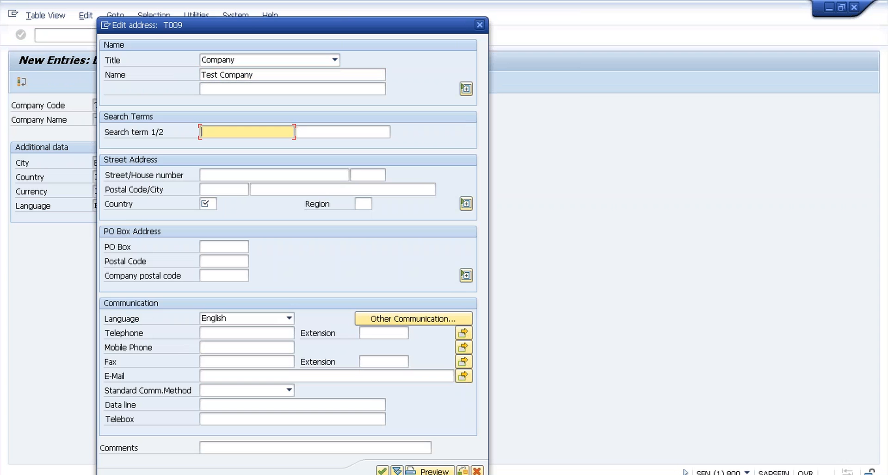
text(Test)
click(207, 203)
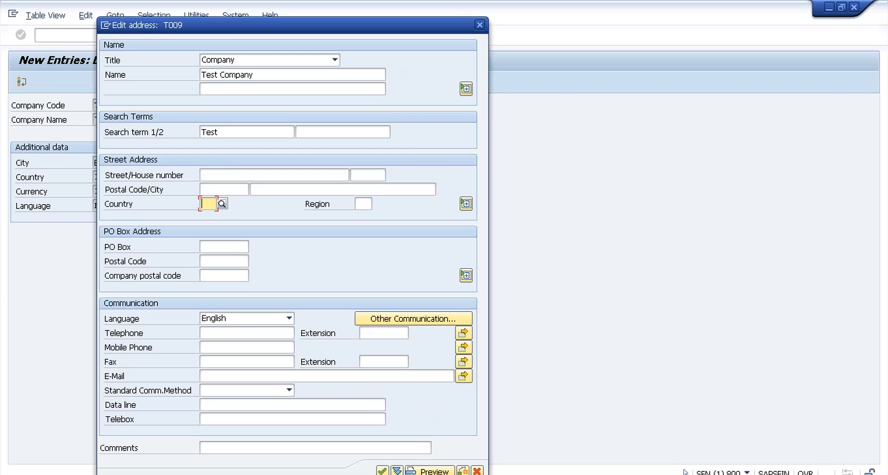
key(F4)
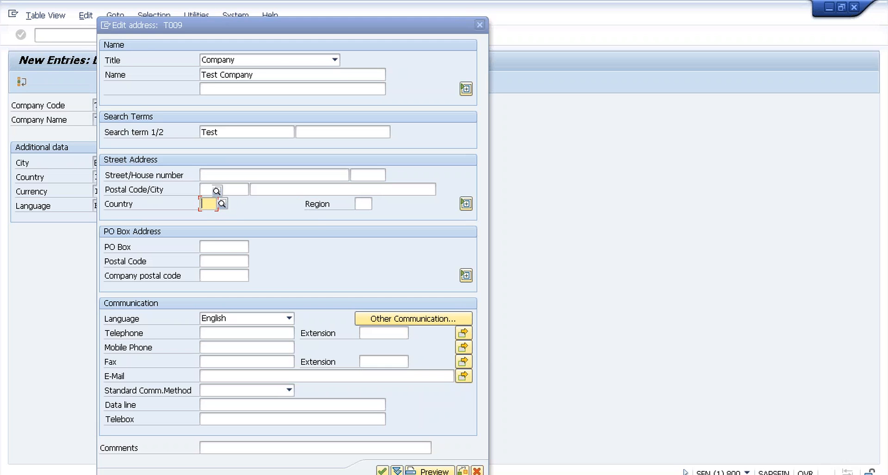
text(I)
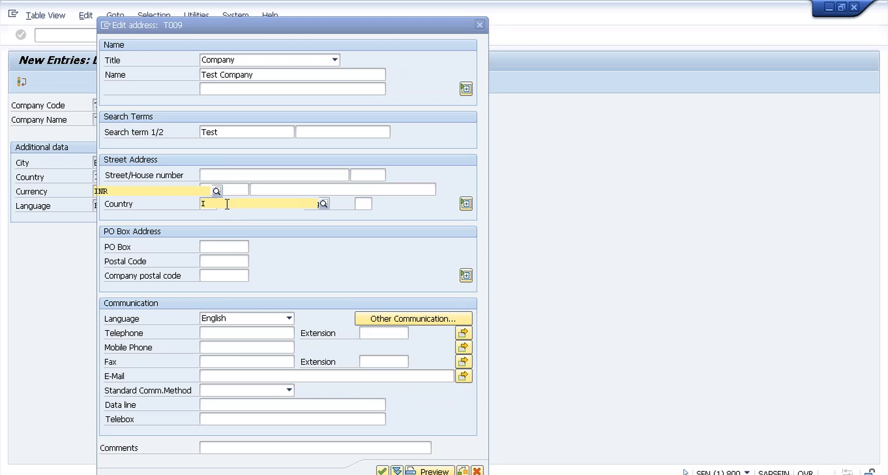
text(N)
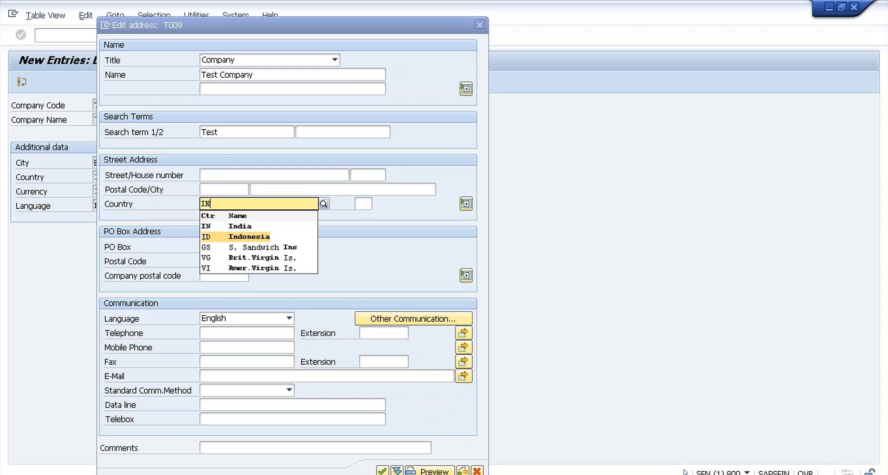
key(Return)
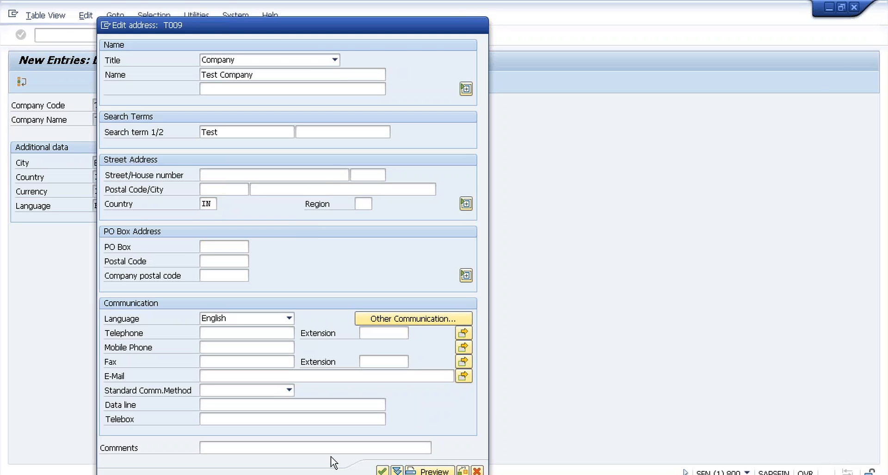
key(Return)
Step: Review and close the save message details, then return to the activity chooser
click(173, 36)
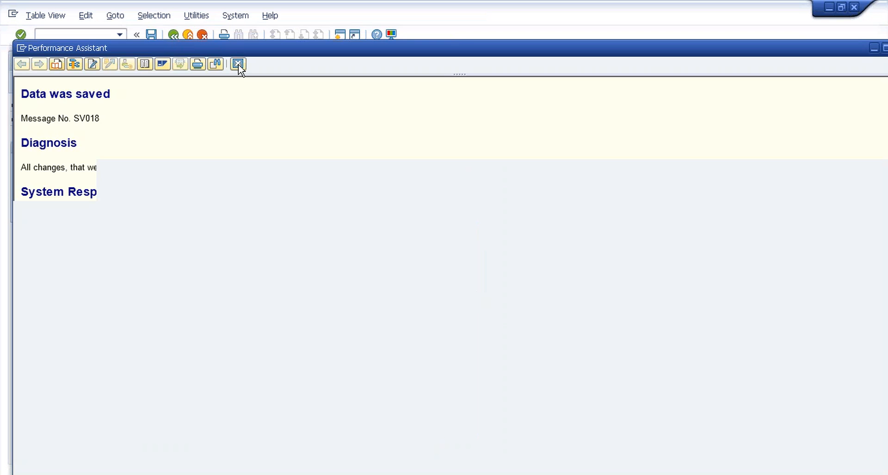
click(238, 64)
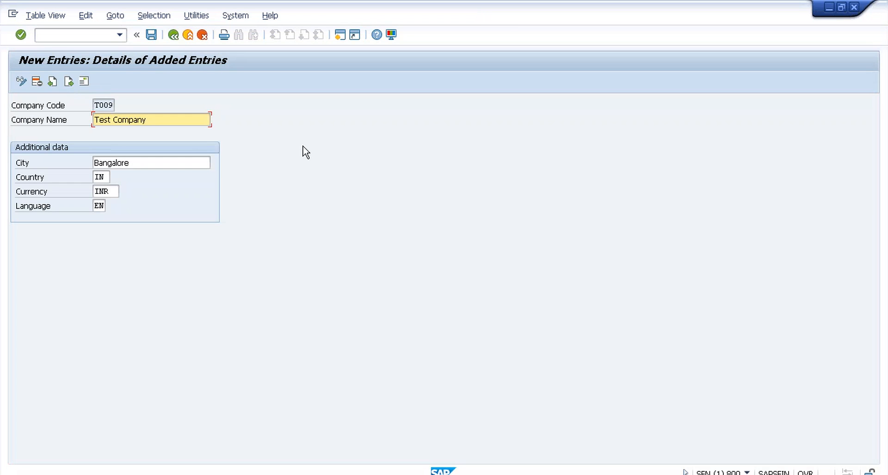
click(175, 37)
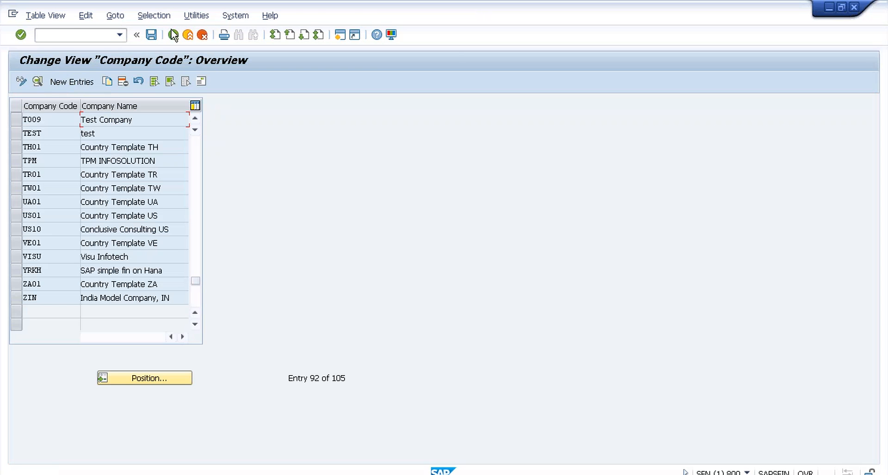
click(180, 40)
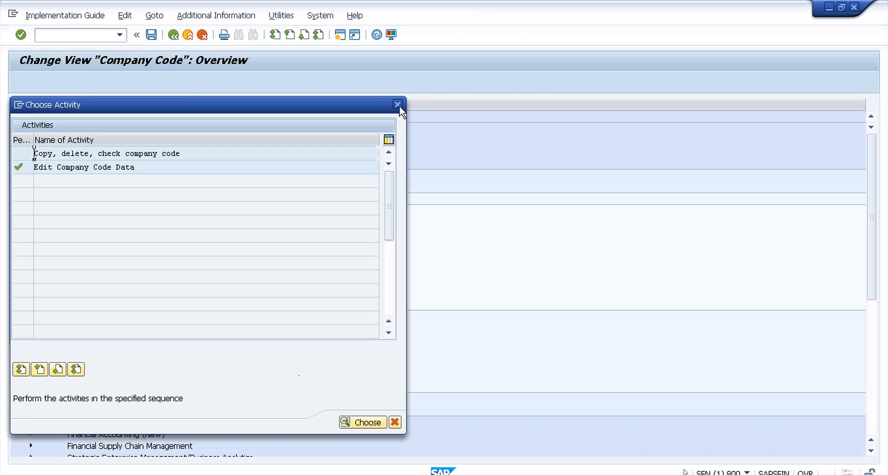
Step: Collapse Enterprise Structure > Definition and expand Assignment > Financial Accounting in the IMG tree
click(398, 104)
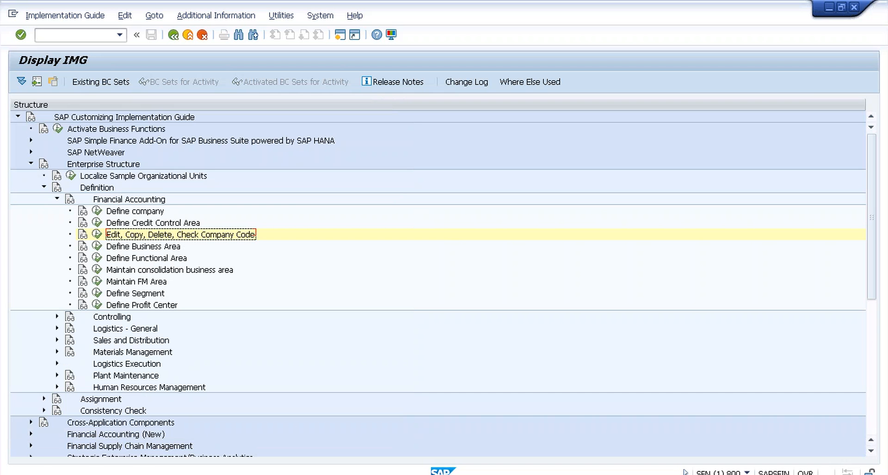
click(57, 198)
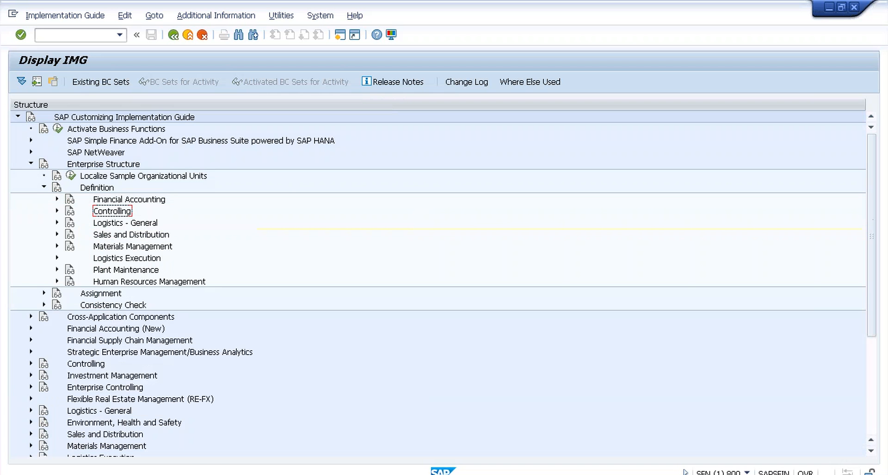
click(44, 187)
click(44, 199)
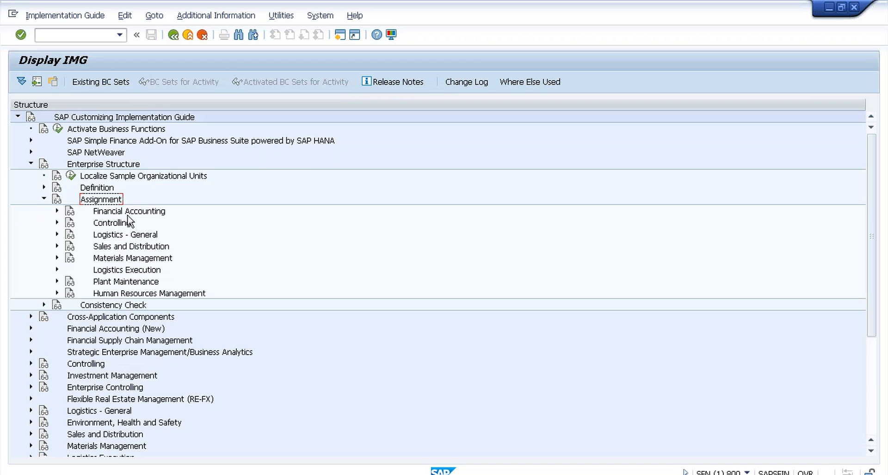
click(57, 210)
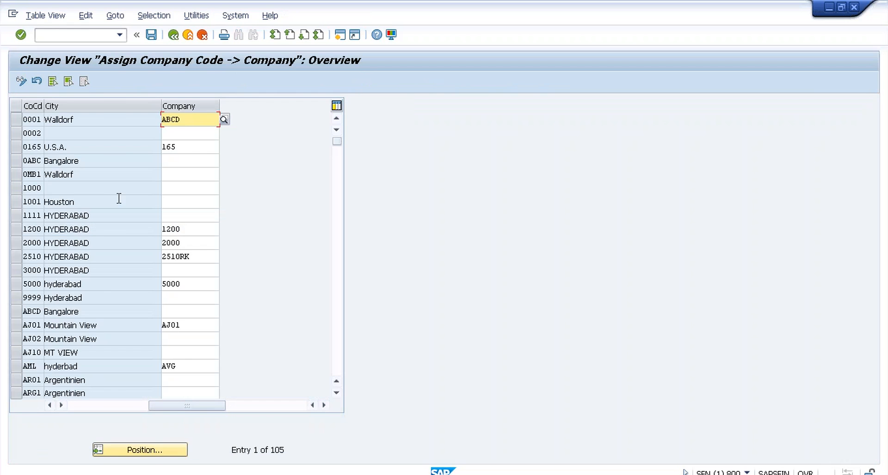
Step: Jump to company code T009, enter company T009 for it, and save the assignment
click(148, 450)
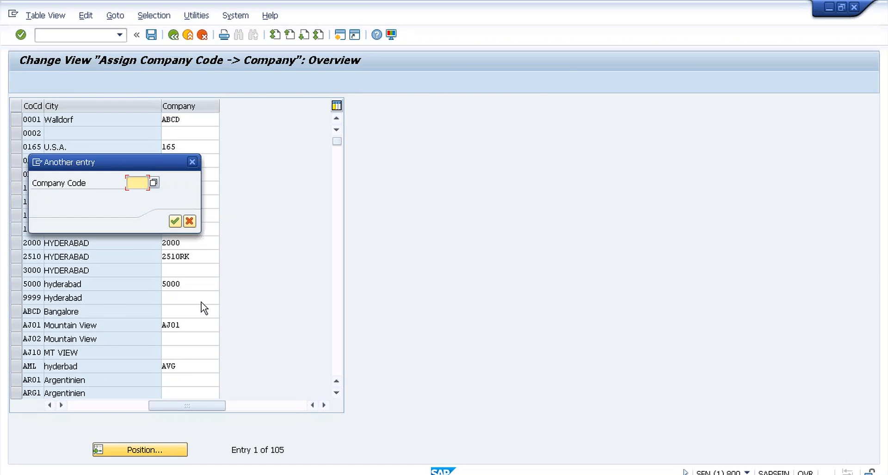
text(t009)
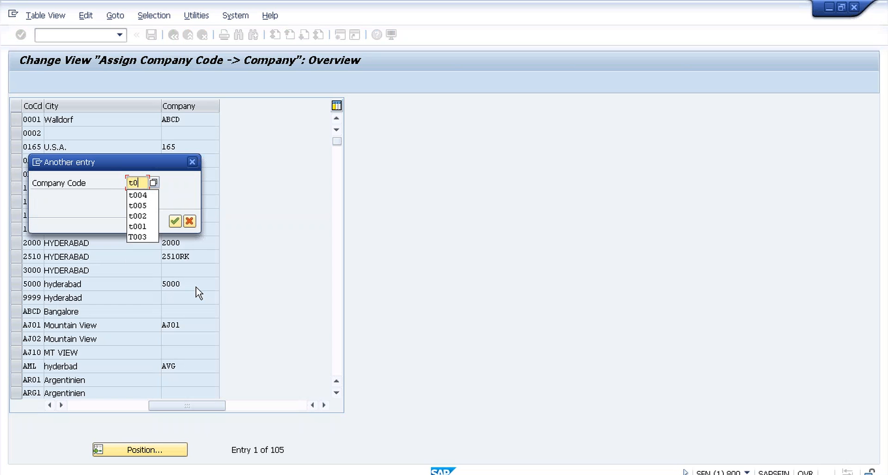
click(175, 221)
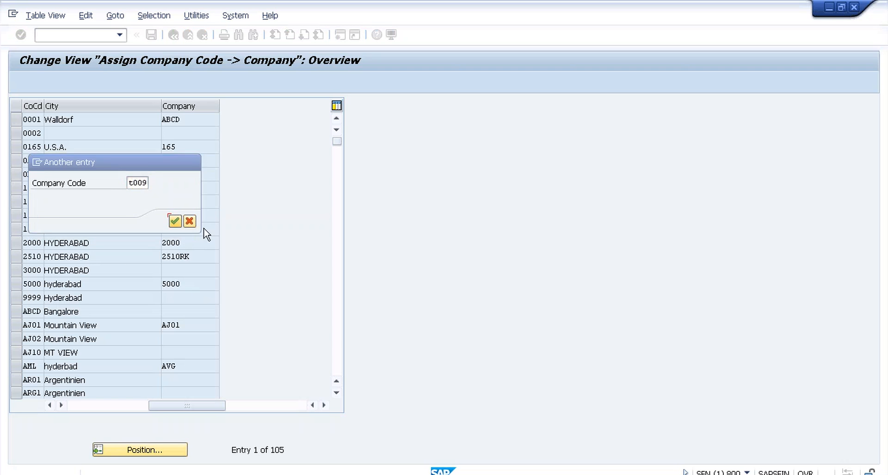
text(t)
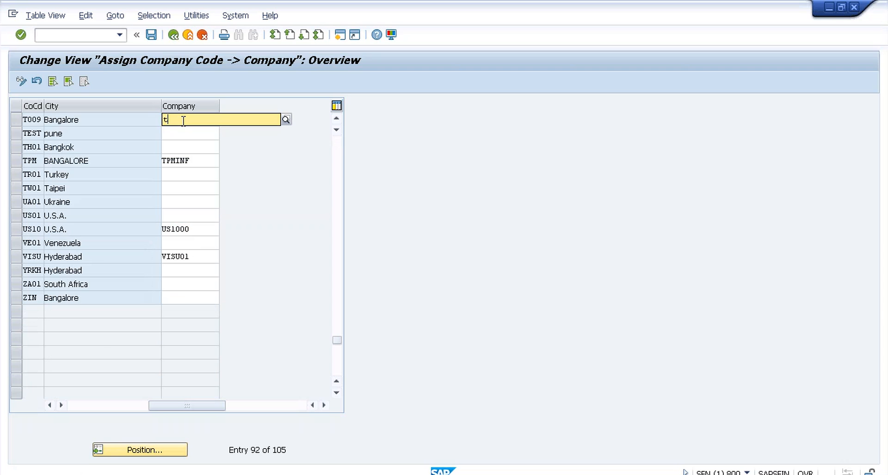
text(009)
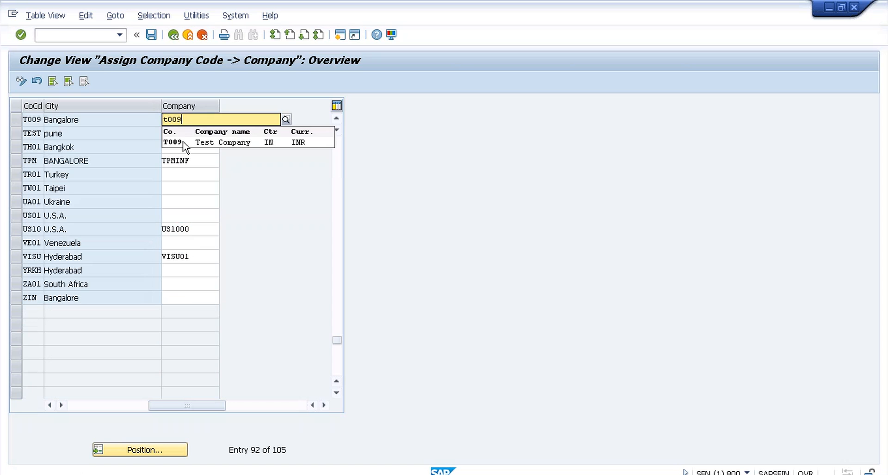
click(180, 142)
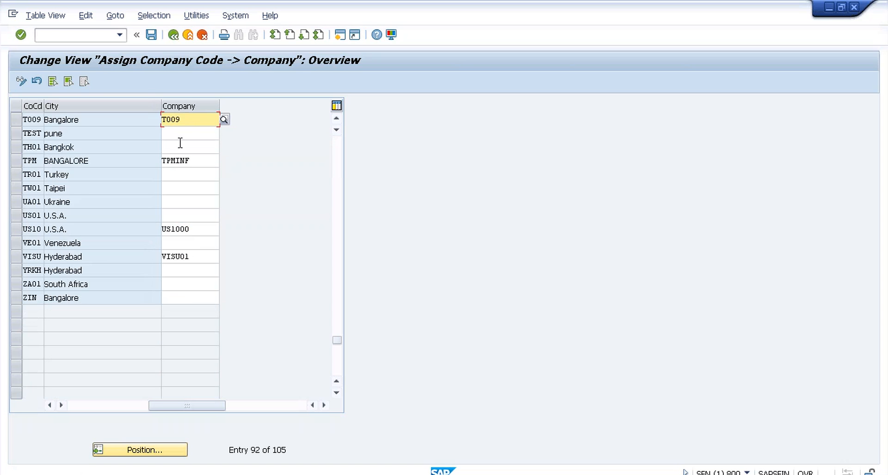
click(151, 34)
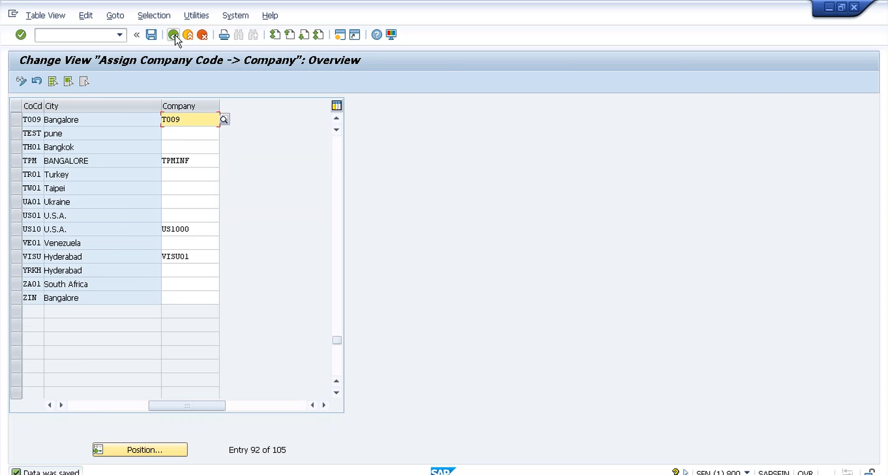
click(174, 36)
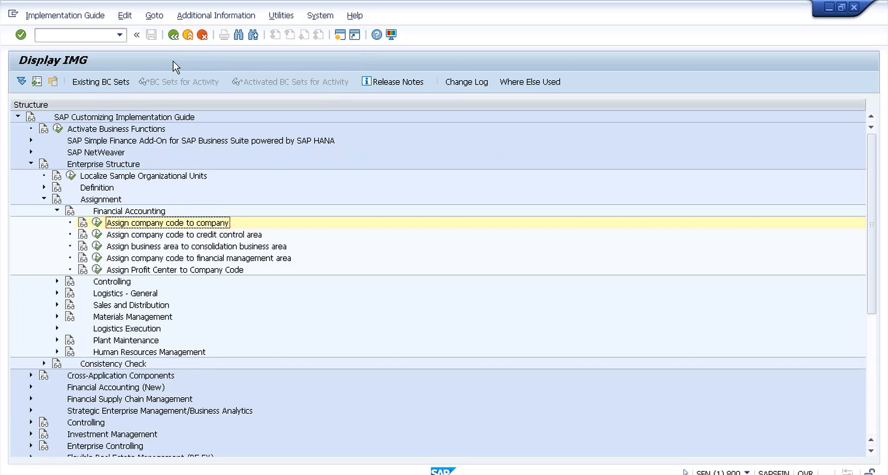
Step: Expand Financial Accounting (New) > Global Settings (New) > Global Parameters for Company Code and run Enter Global Parameters
click(57, 210)
click(44, 199)
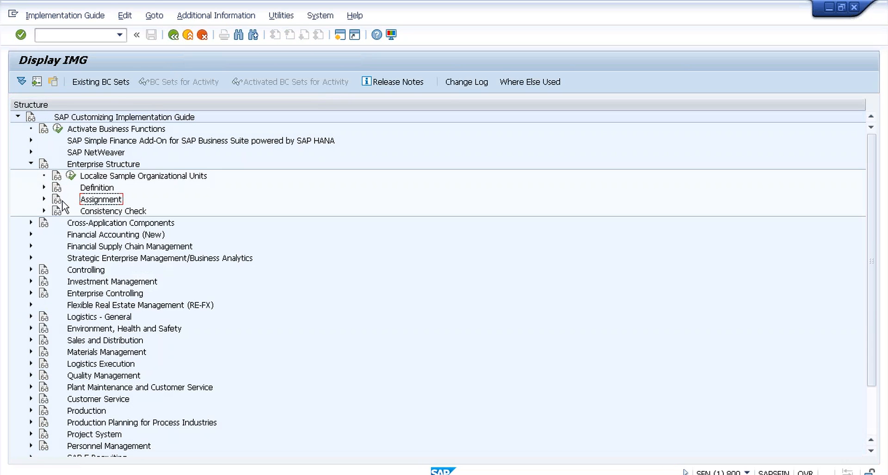
click(31, 235)
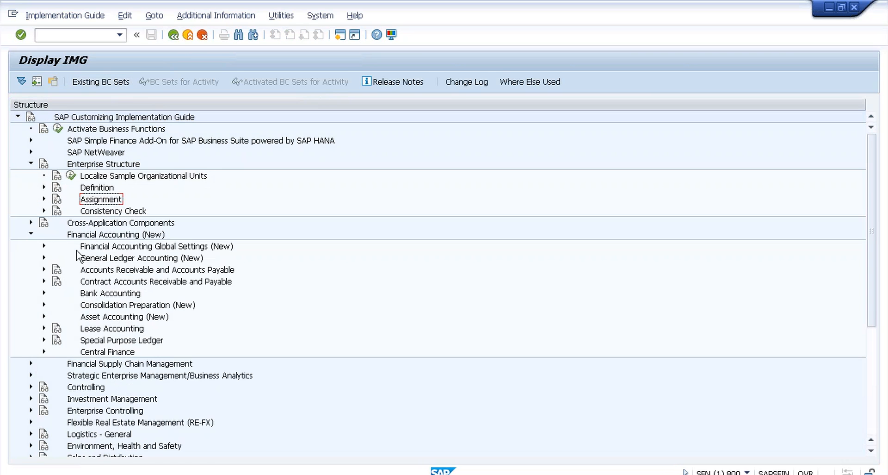
click(44, 245)
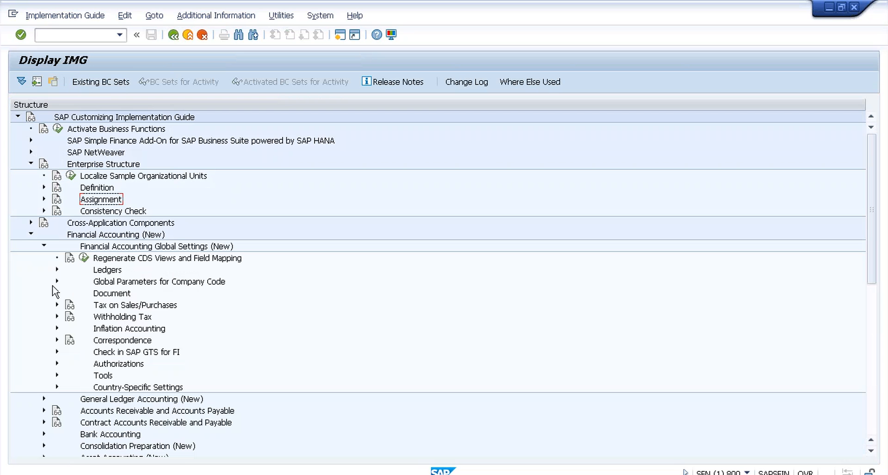
click(56, 281)
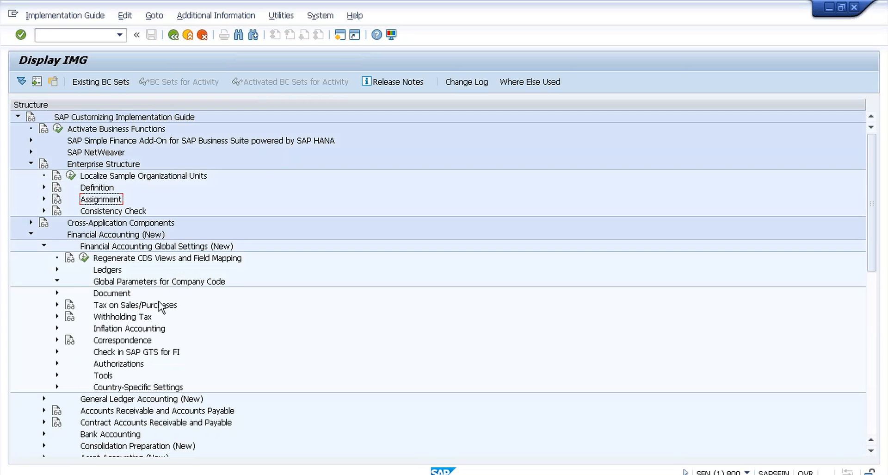
click(96, 292)
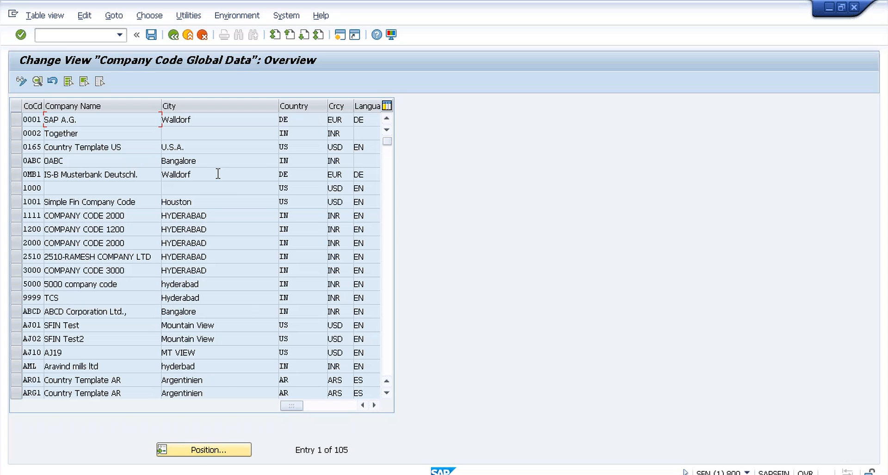
Step: Locate company code T009 in the overview and open its global data details
click(194, 449)
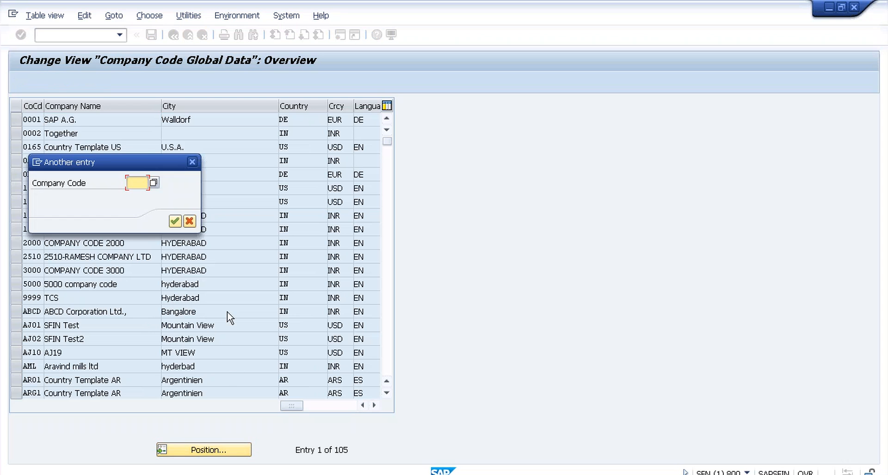
text(t009)
key(Return)
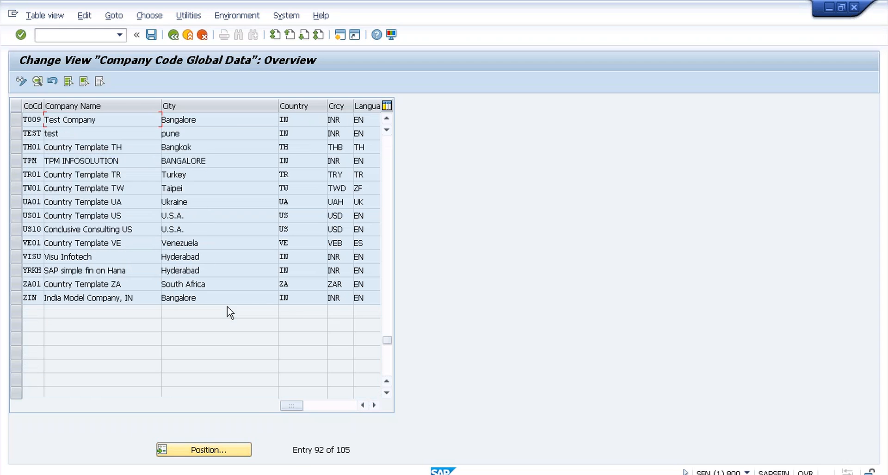
double_click(183, 115)
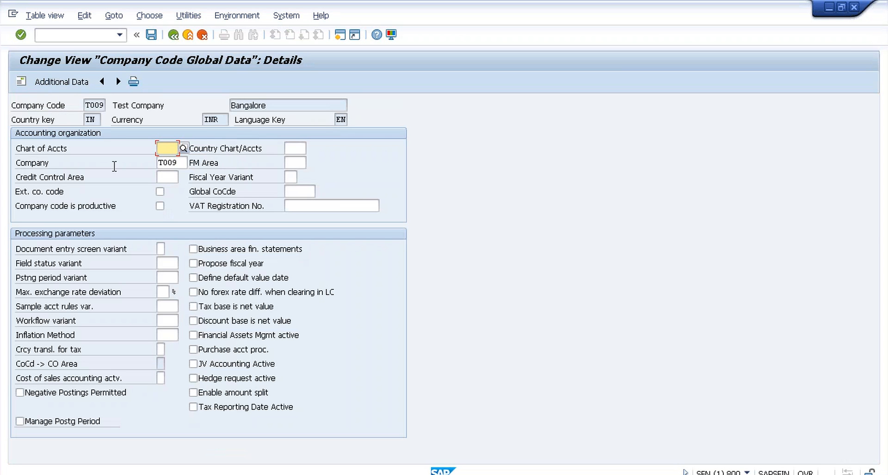
Step: Set fiscal year variant V3, field status variant 0001 and posting period variant 0001, then save
click(290, 177)
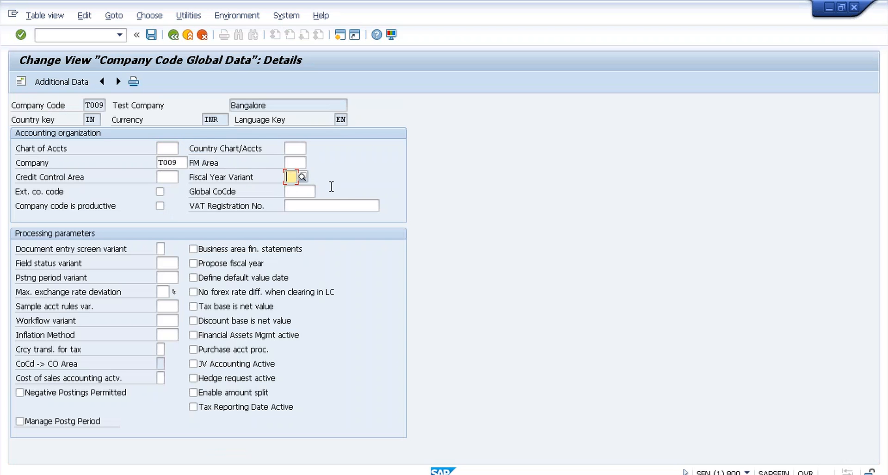
text(v)
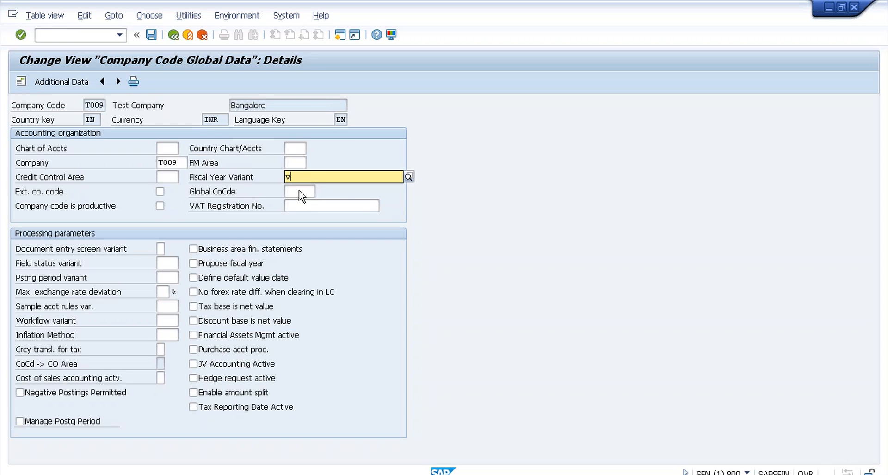
text(33)
key(Return)
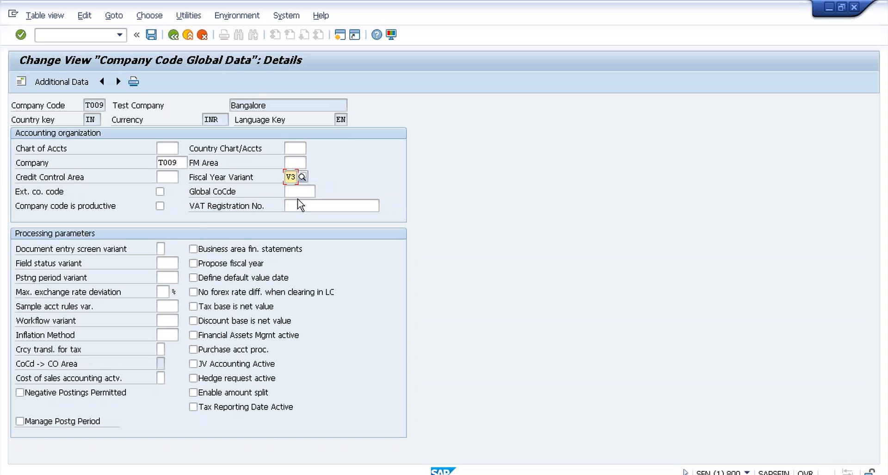
click(168, 264)
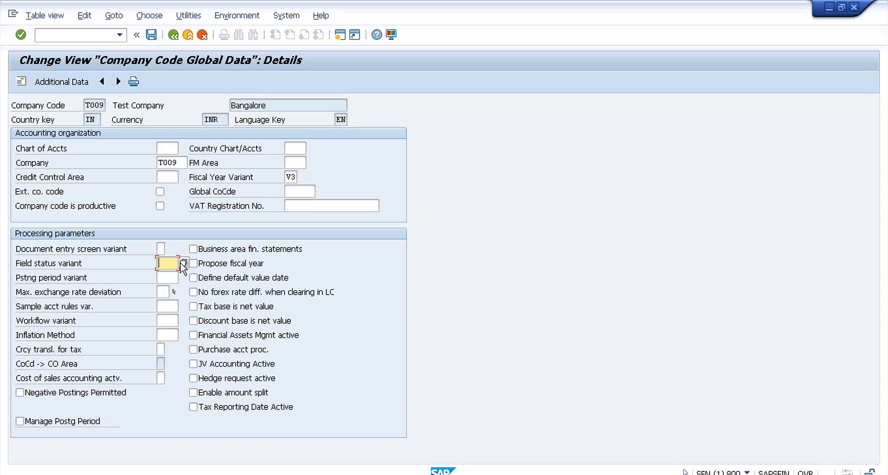
text(0001)
click(167, 277)
text(0001)
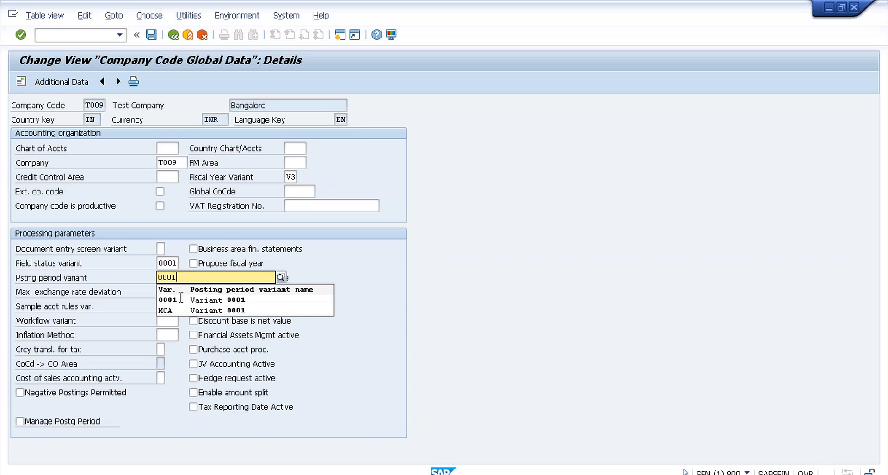
click(178, 300)
click(150, 37)
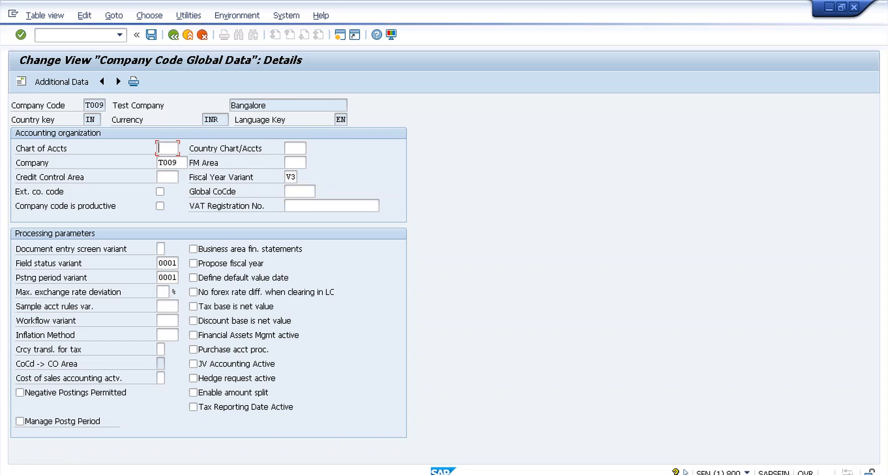
click(173, 35)
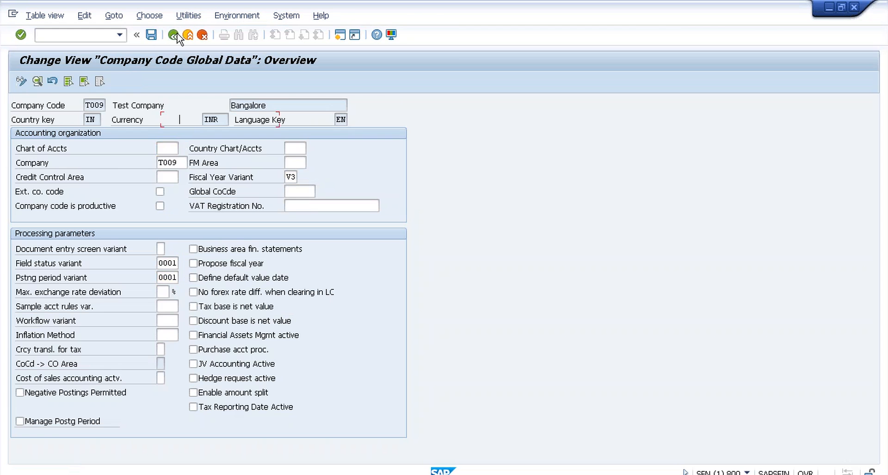
click(174, 35)
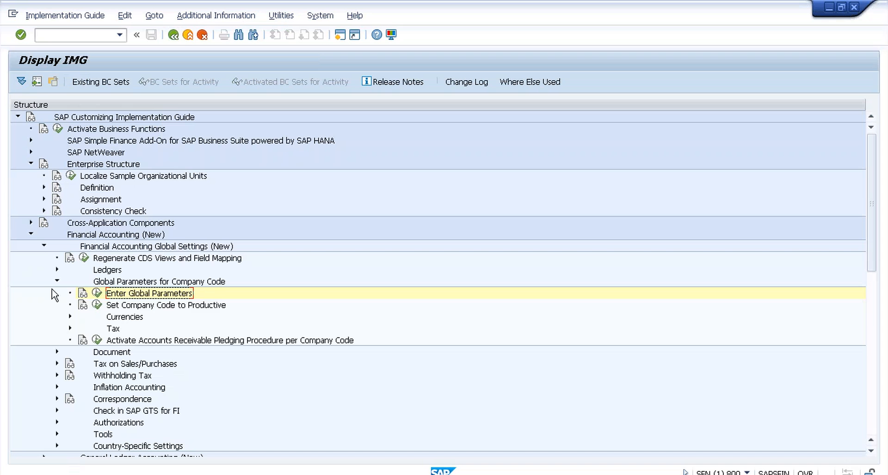
Step: Expand General Ledger Accounting (New) > Master Data > G/L Accounts > Preparations and run Edit Chart of Accounts List
click(44, 246)
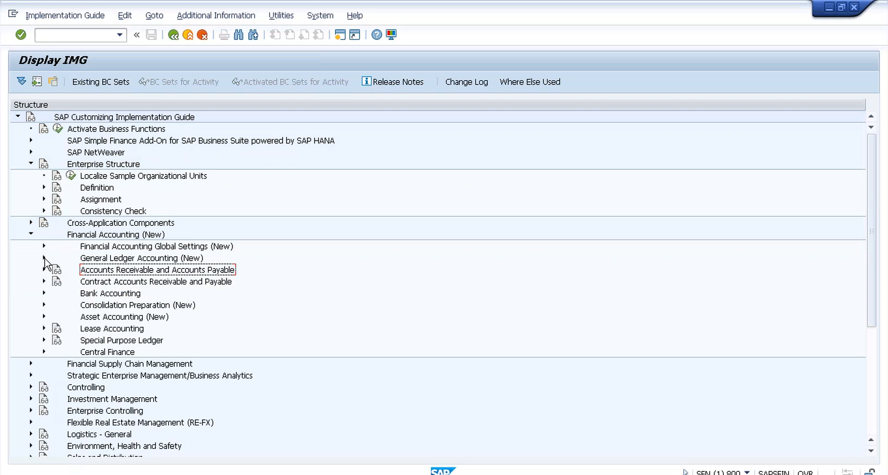
click(44, 257)
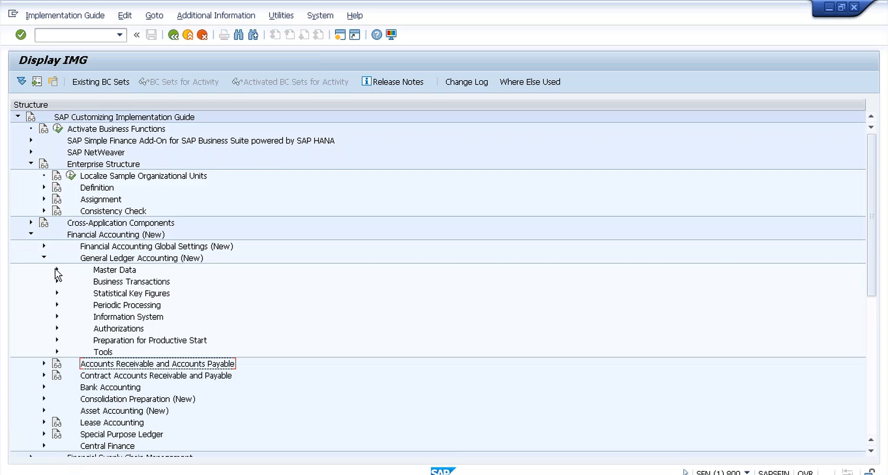
click(56, 270)
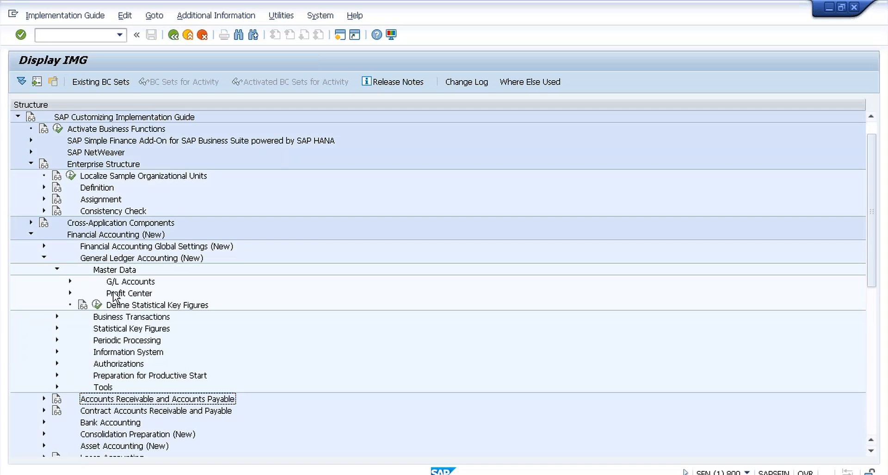
click(69, 280)
click(83, 292)
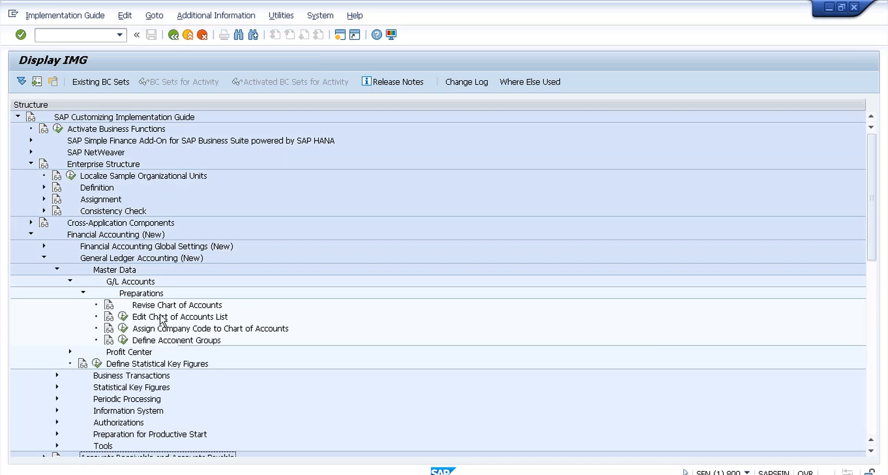
click(123, 317)
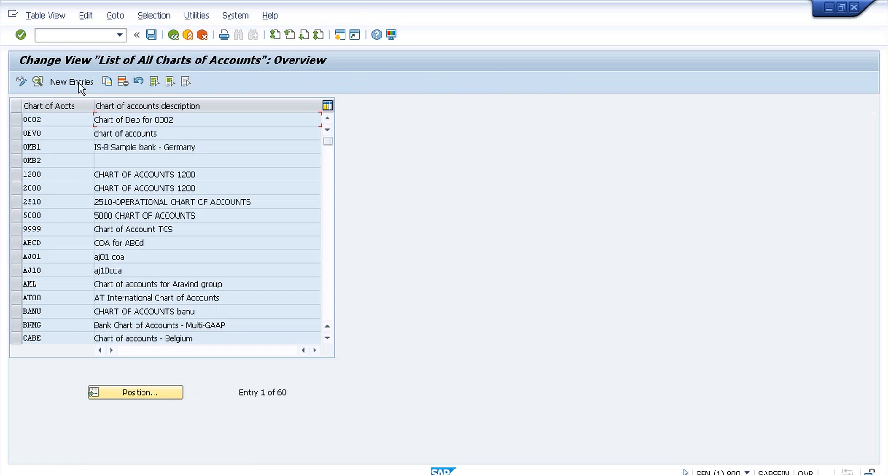
Step: Create chart of accounts T009 'COA for T009' with English language and G/L account length 4, and save
click(79, 85)
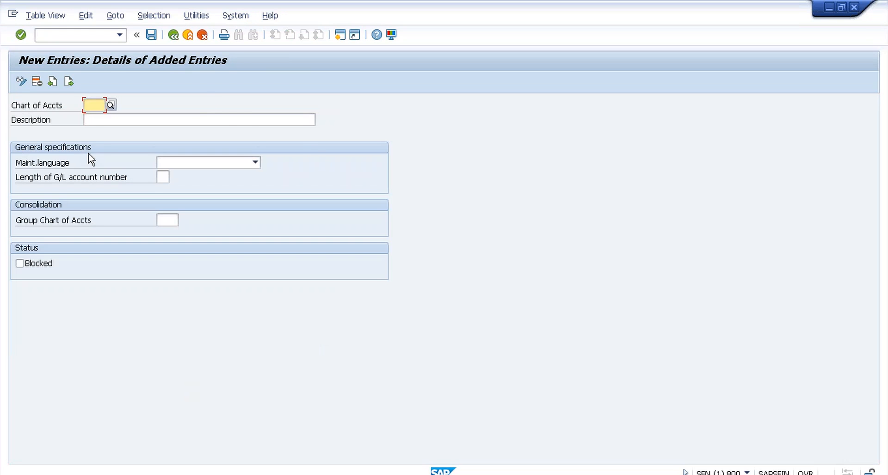
text(T009)
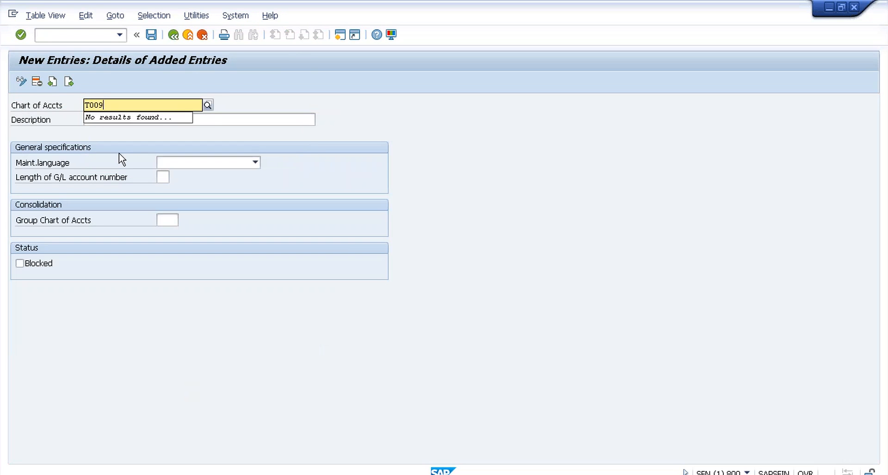
click(218, 120)
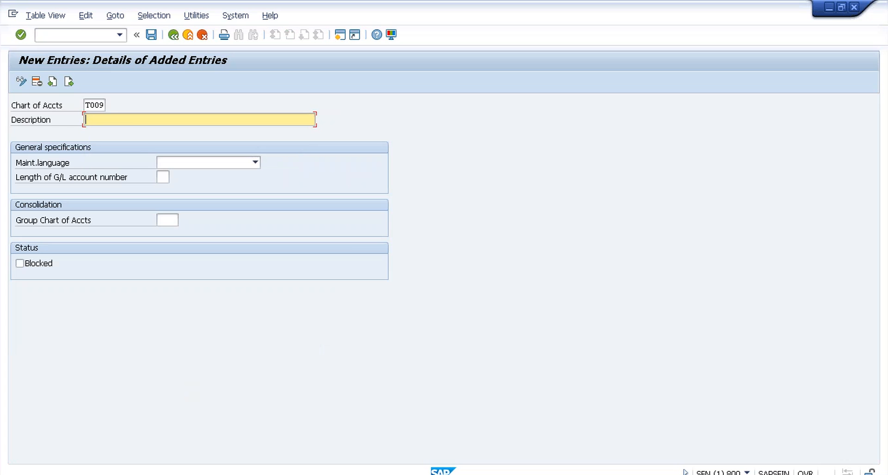
text(COA for )
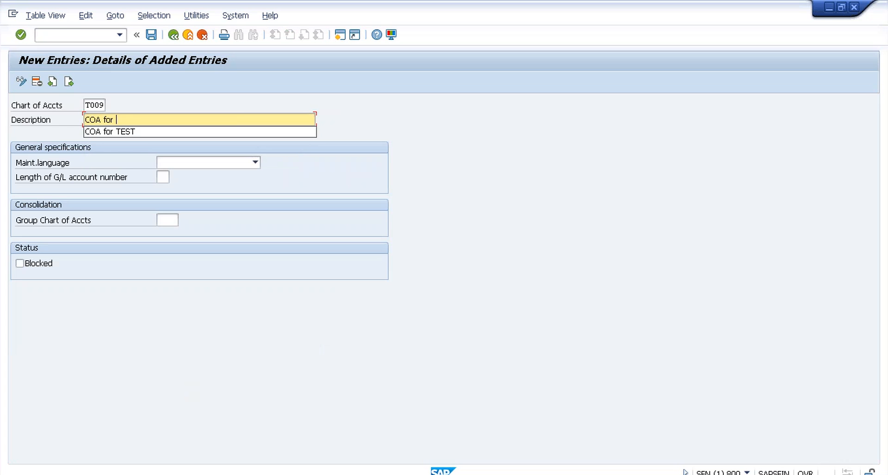
text(T009)
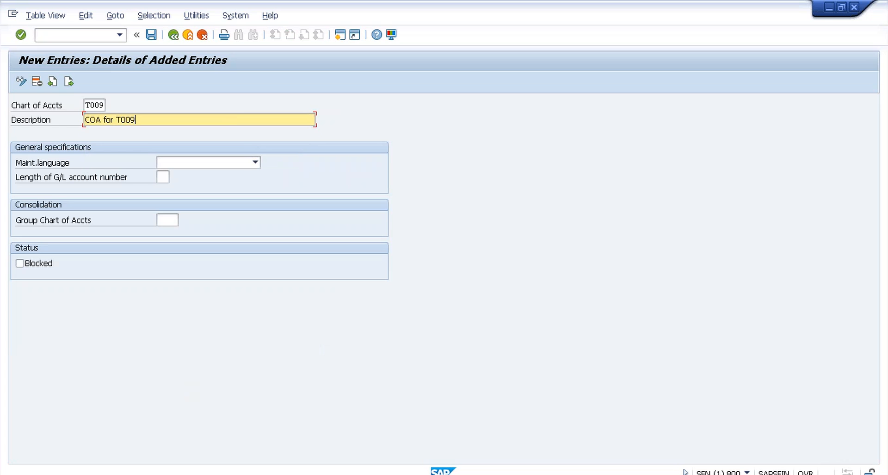
click(253, 163)
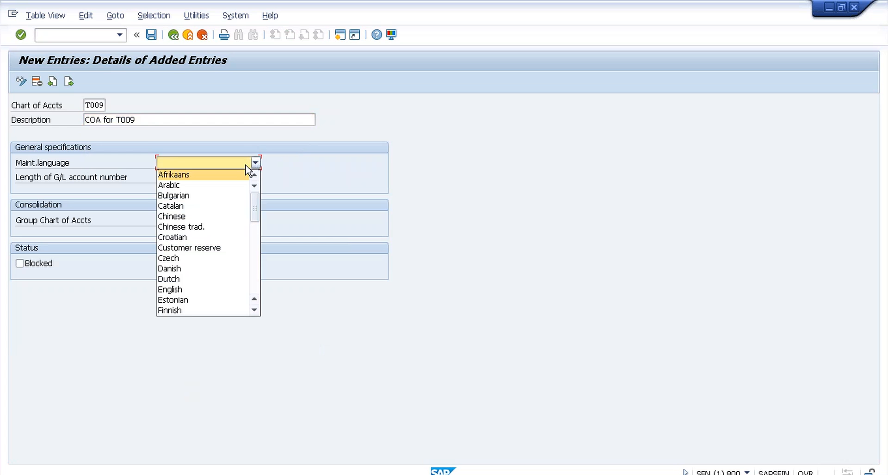
key(e)
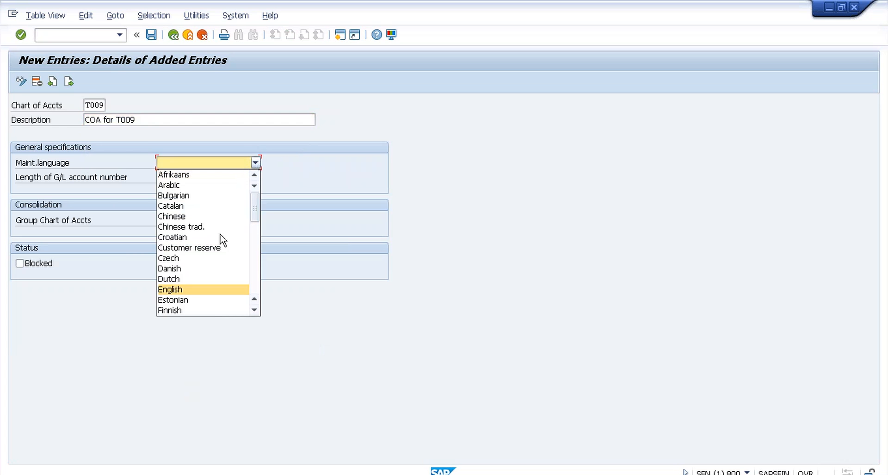
click(213, 289)
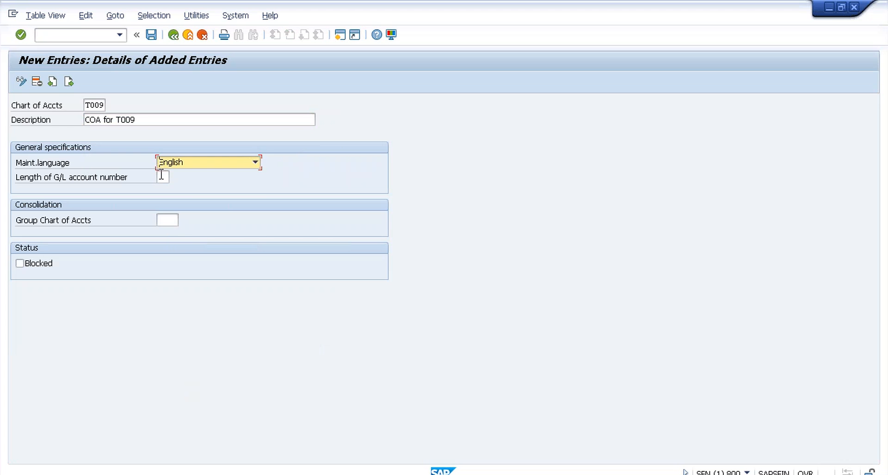
click(162, 176)
text(4)
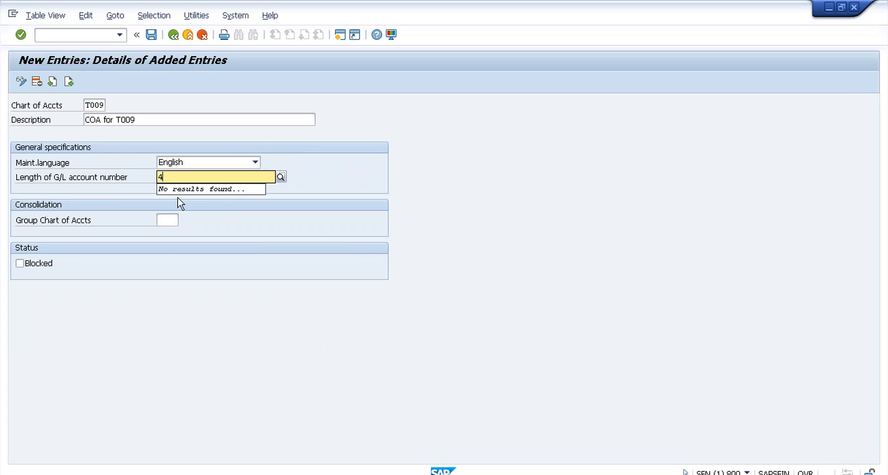
click(153, 36)
click(173, 35)
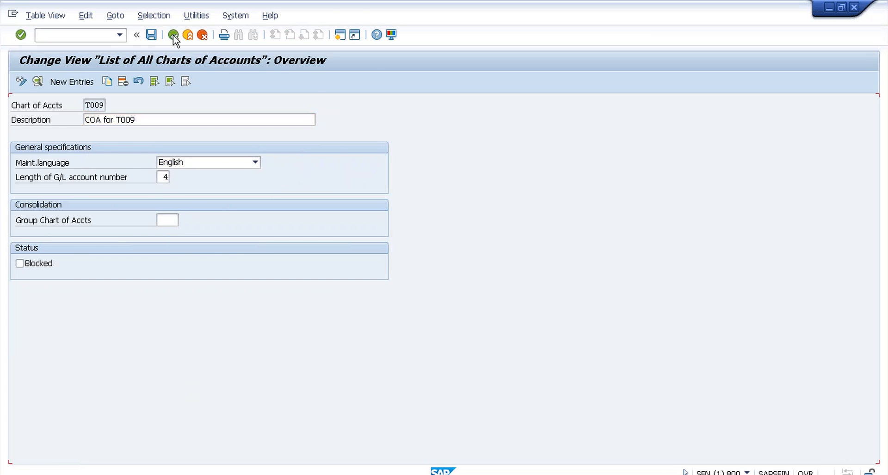
click(173, 35)
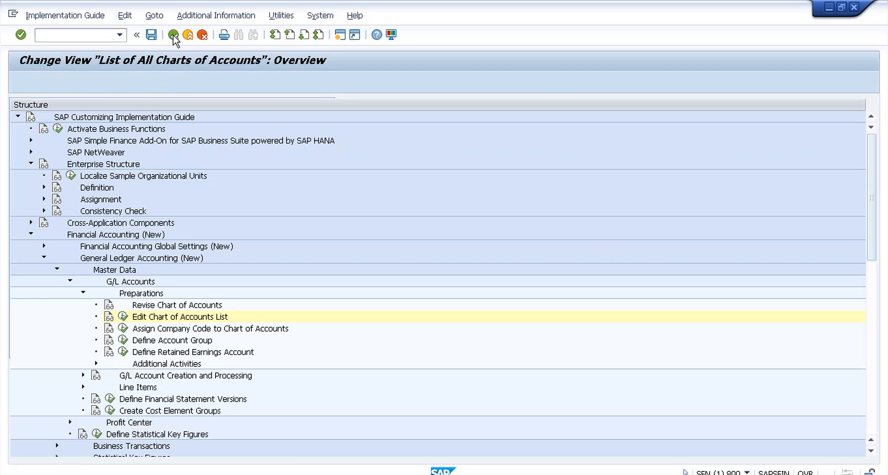
Step: In Assign Company Code to Chart of Accounts, give company code T009 chart T009 and save
click(123, 328)
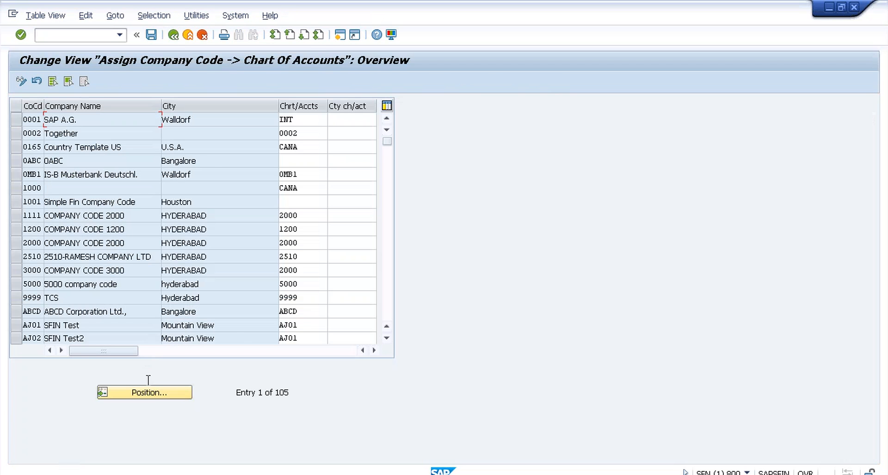
click(146, 392)
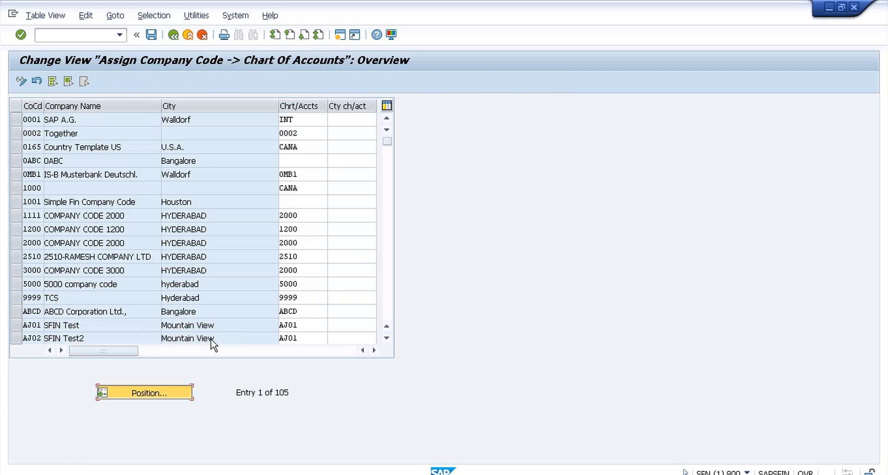
text(t009)
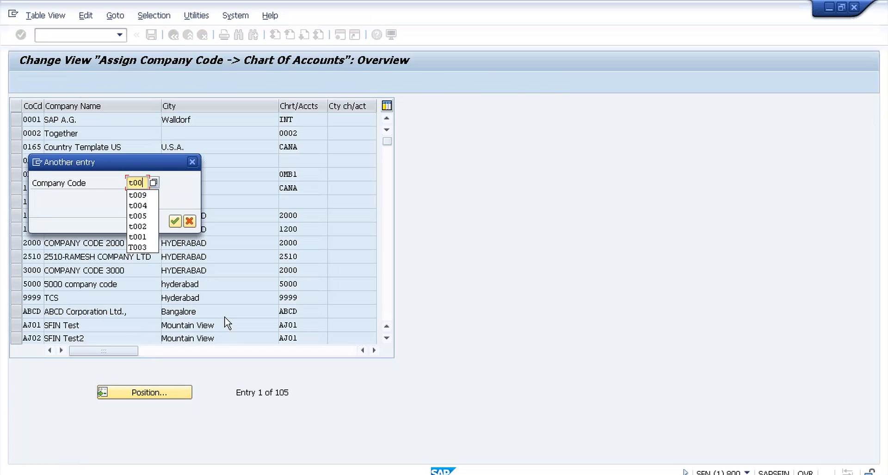
click(174, 224)
click(305, 122)
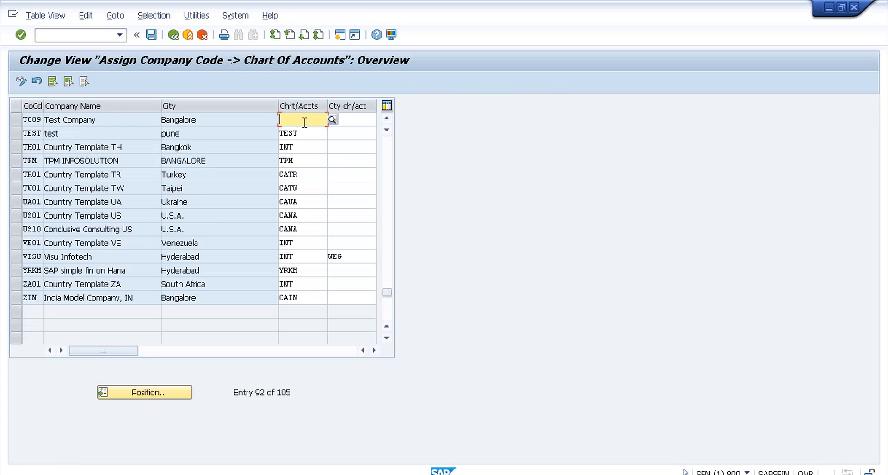
text(t009)
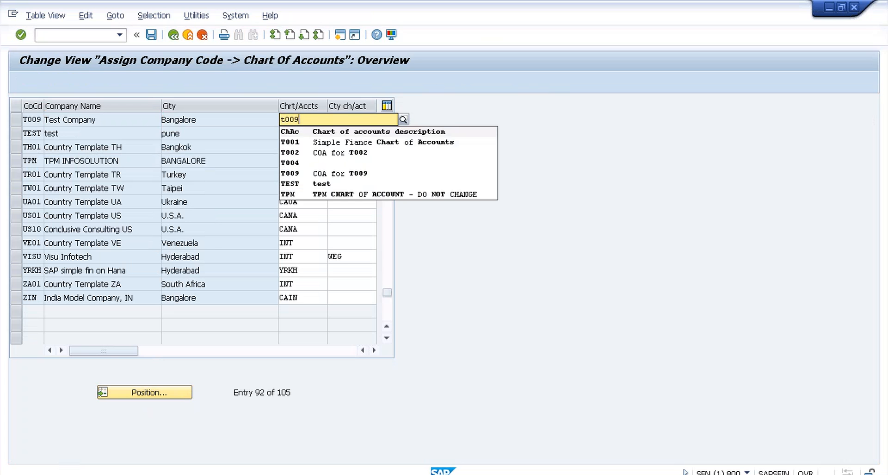
key(ctrl+s)
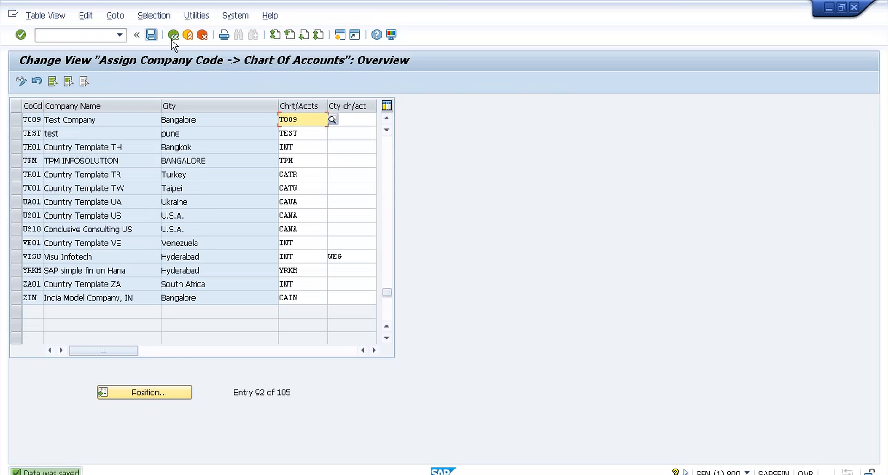
click(174, 35)
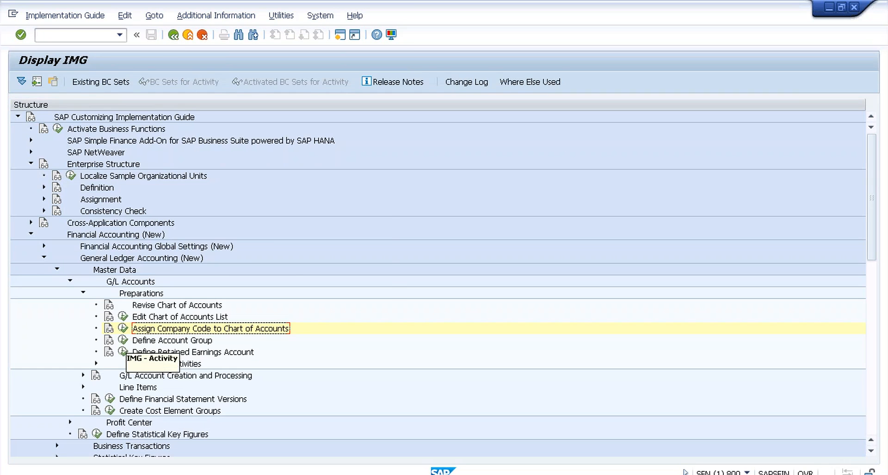
Step: Run Define Account Group, find its data locked by another user, and open a second session
click(123, 339)
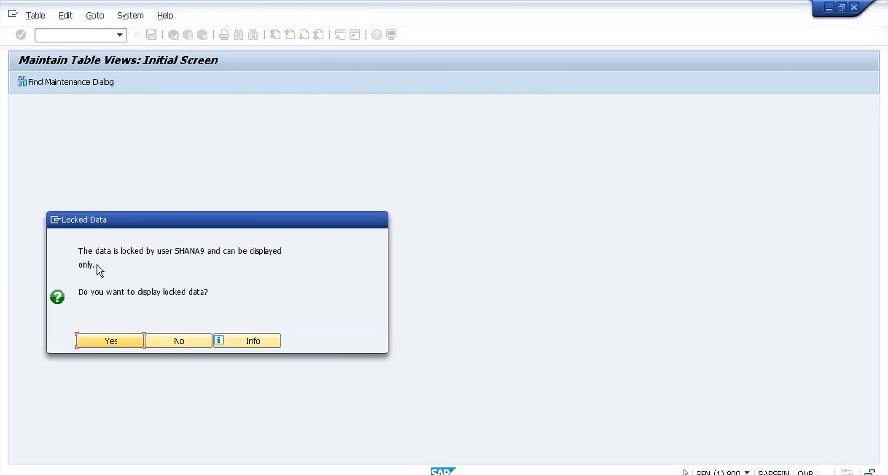
click(127, 342)
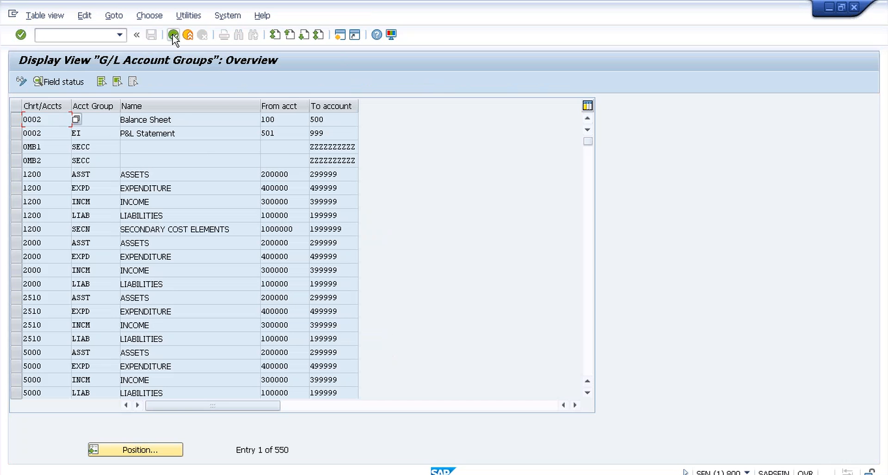
click(174, 35)
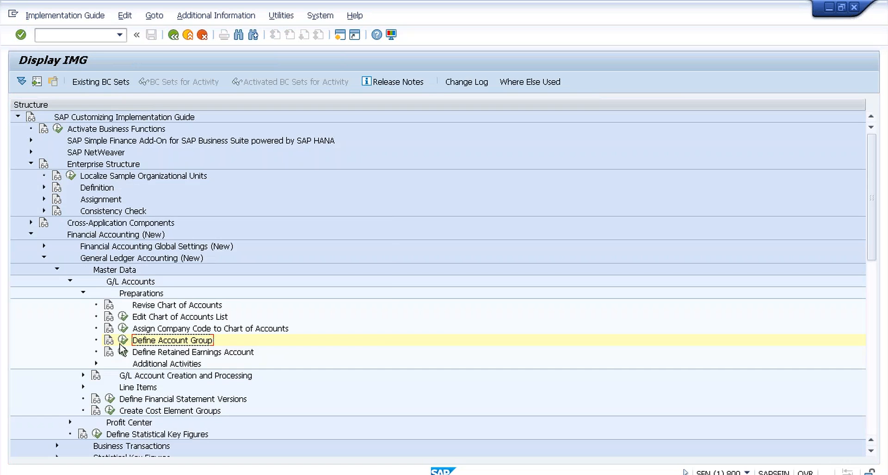
click(123, 339)
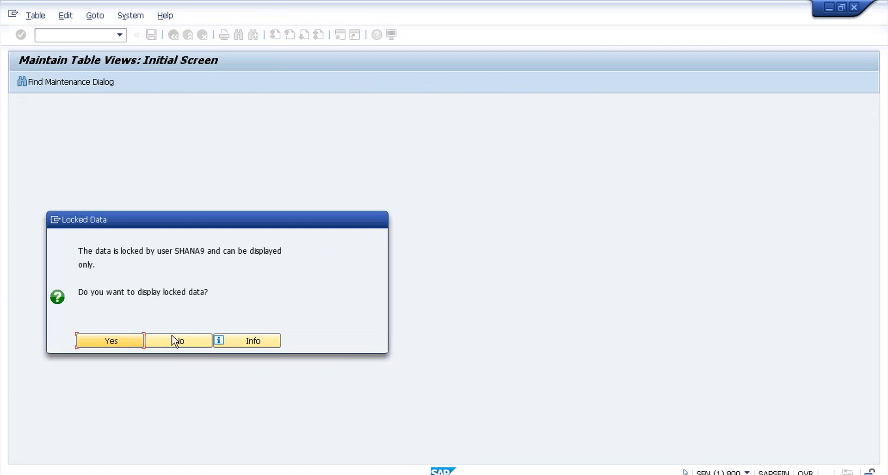
click(174, 346)
click(175, 345)
click(340, 35)
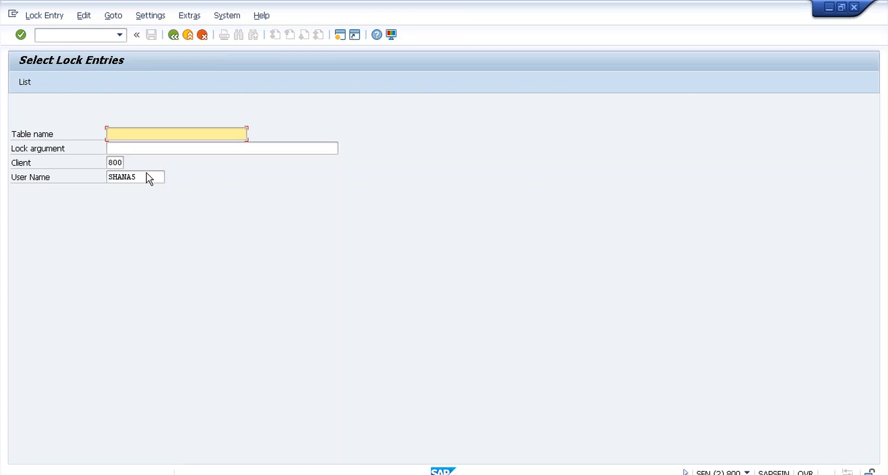
Step: List the lock entries for the locking user, delete all nine, and return to the IMG session
click(146, 176)
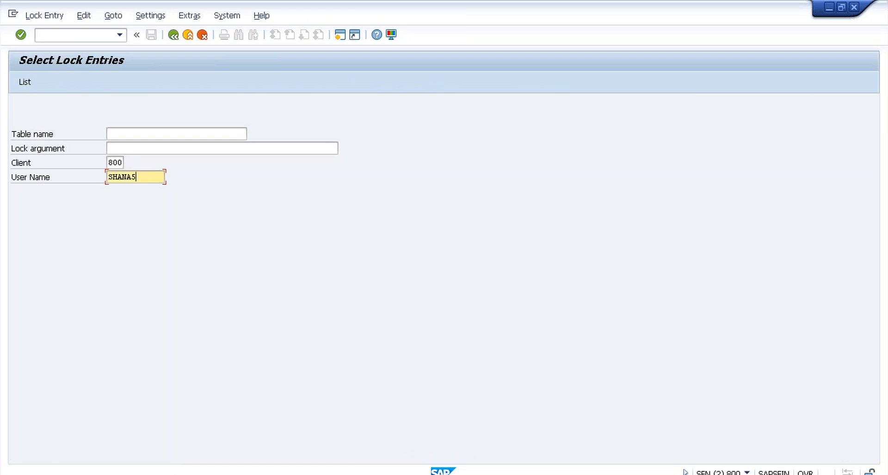
key(BackSpace)
text(9)
click(23, 83)
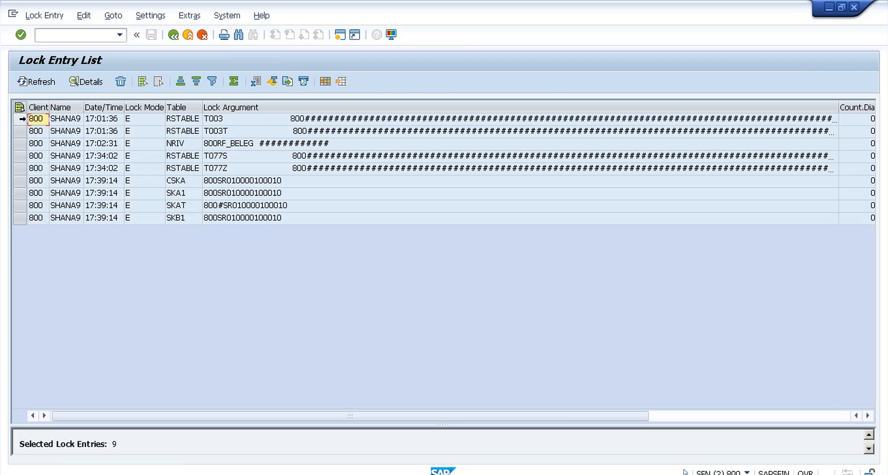
click(22, 119)
drag(23, 219, 24, 221)
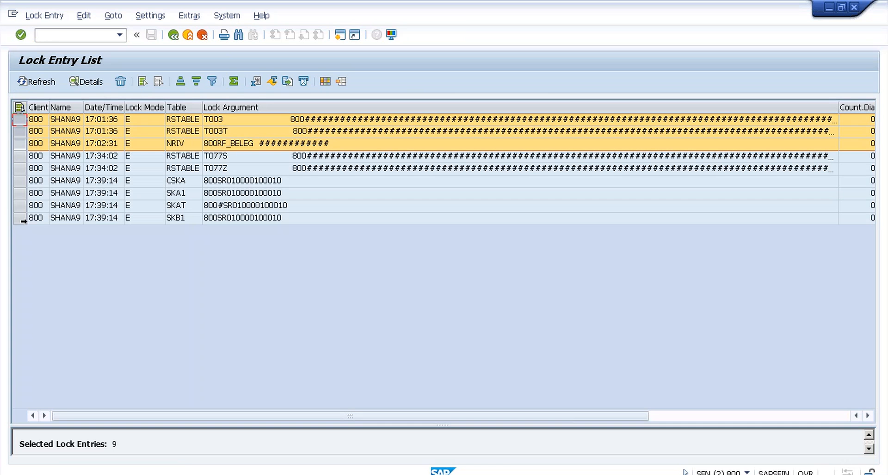
click(121, 81)
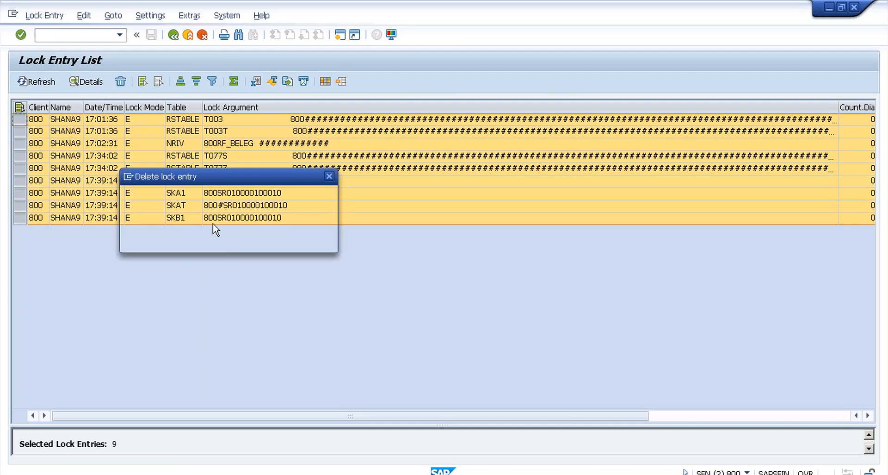
key(F1)
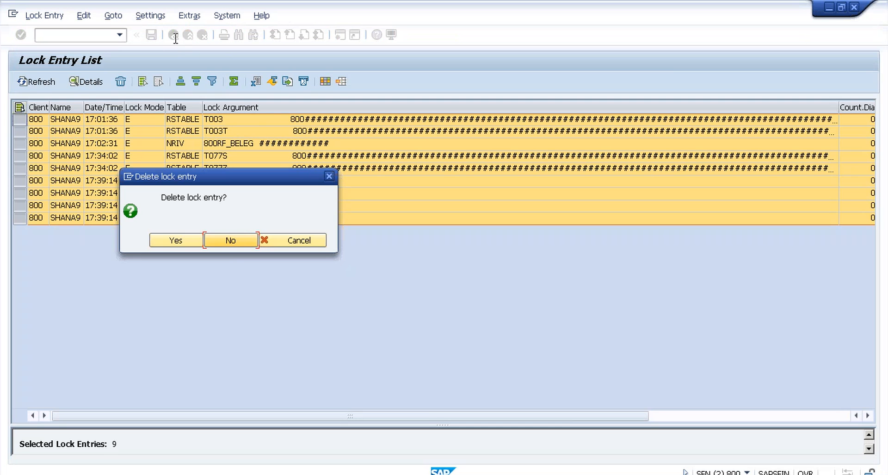
click(176, 240)
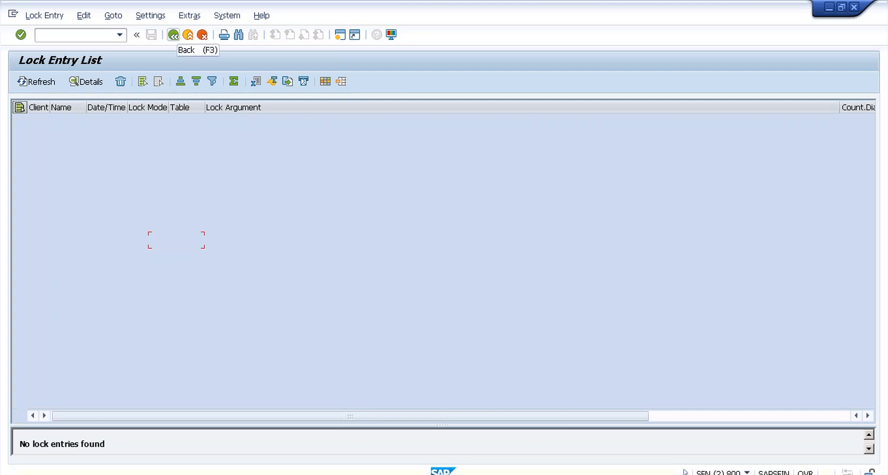
key(alt+Tab)
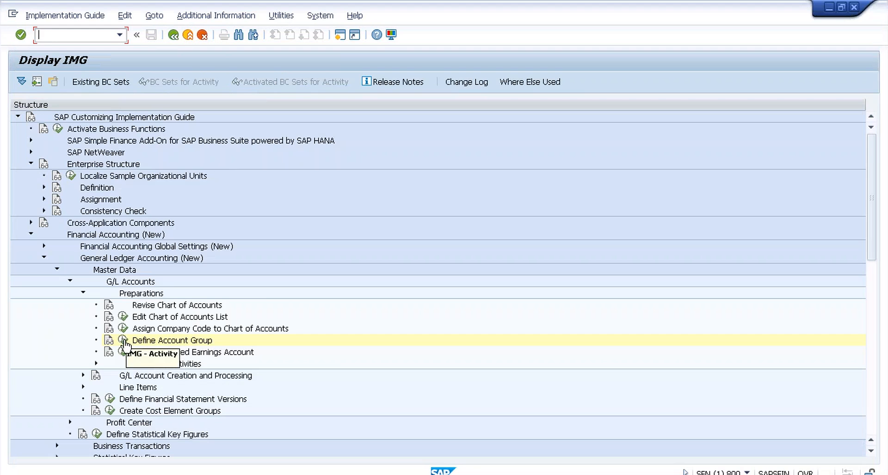
Step: Start new account group entries for chart T009 with ASSE Assets covering accounts 2000–2999
click(123, 341)
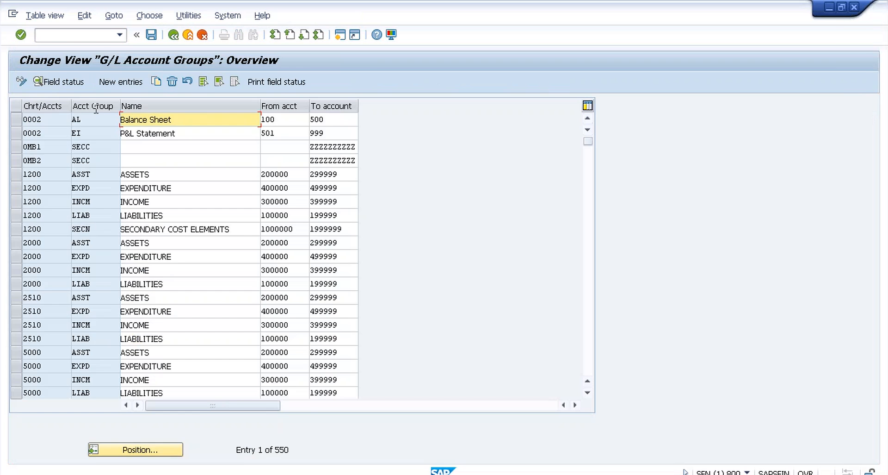
click(123, 84)
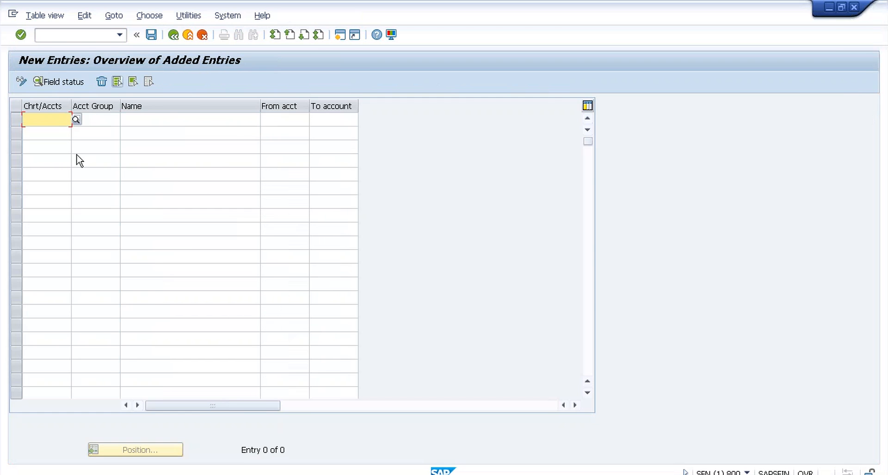
text(T)
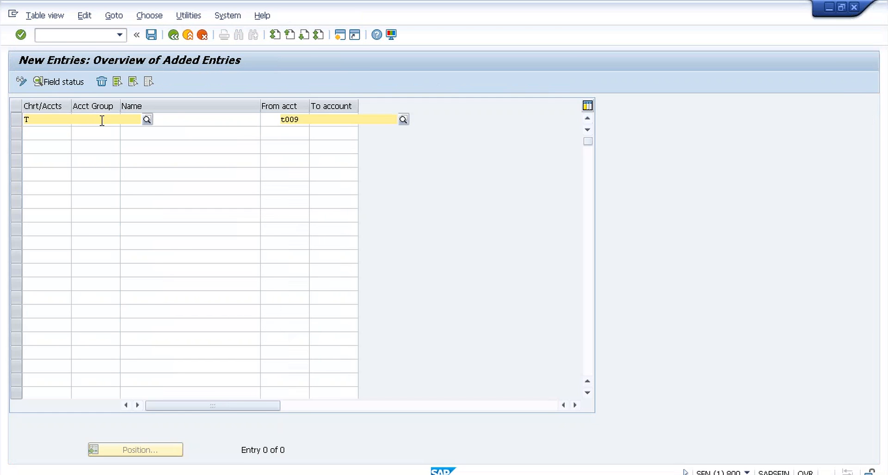
text(009)
click(105, 121)
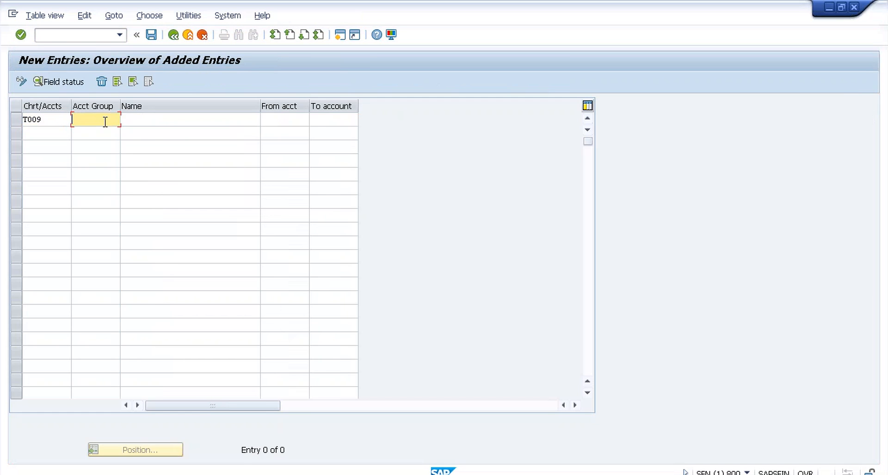
text(asse)
key(Tab)
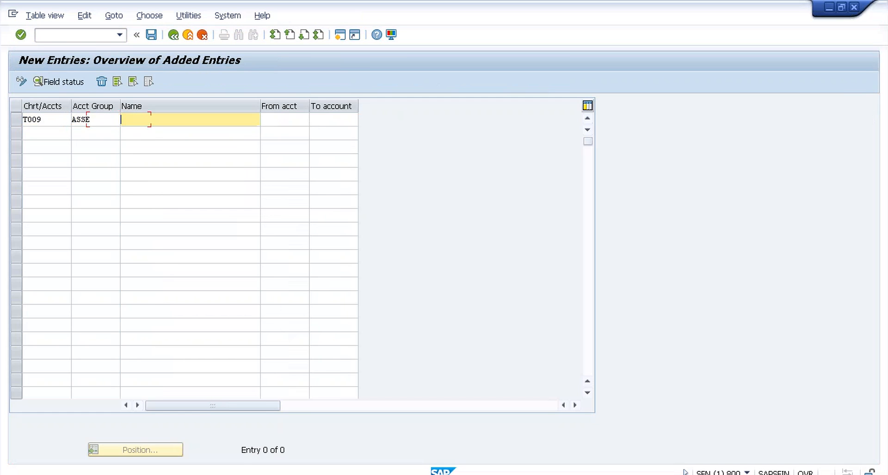
text(Assets)
key(Tab)
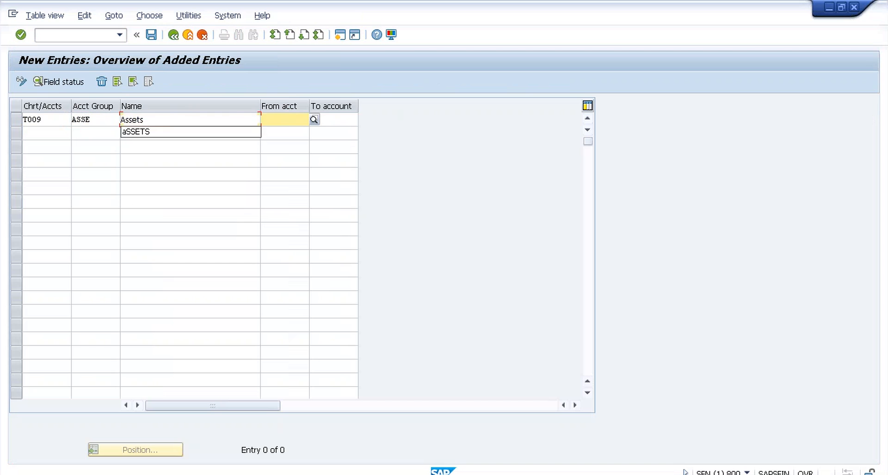
text(2000)
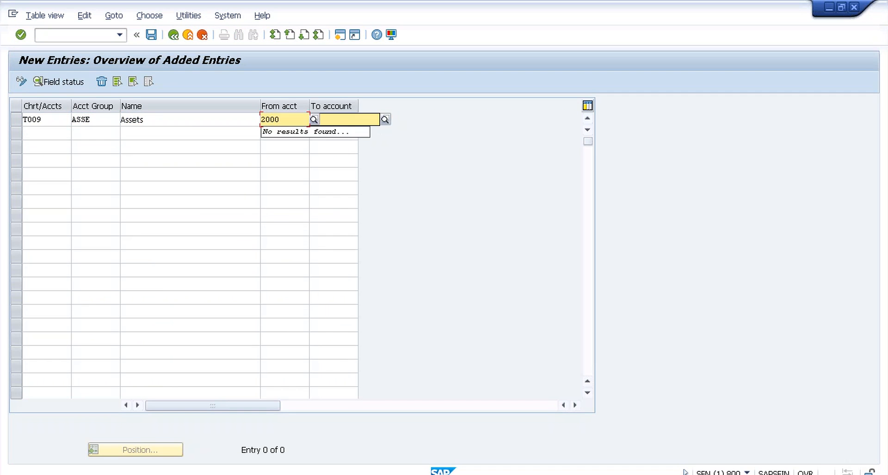
key(Tab)
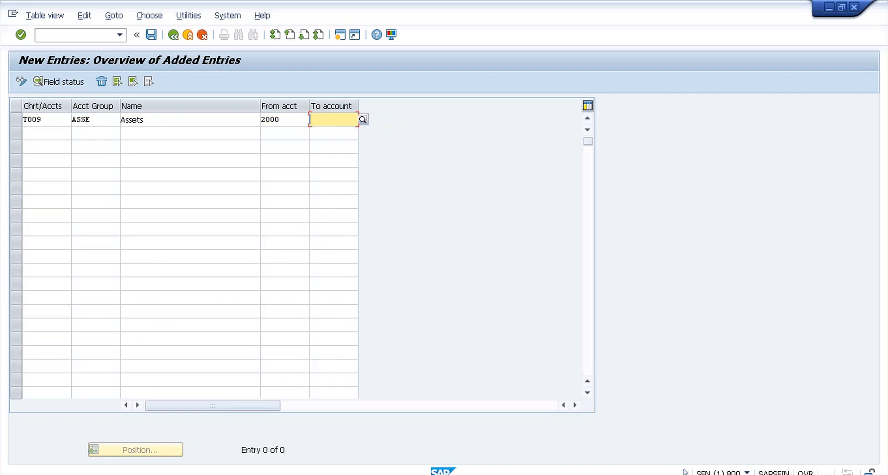
text(2999)
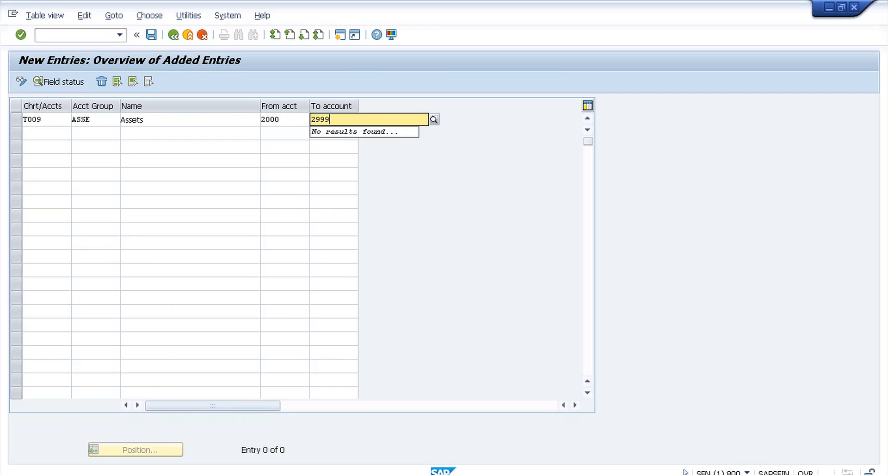
key(Tab)
Step: Add account group LIAB Liabilities for accounts 1000–1999 in chart T009
text(T)
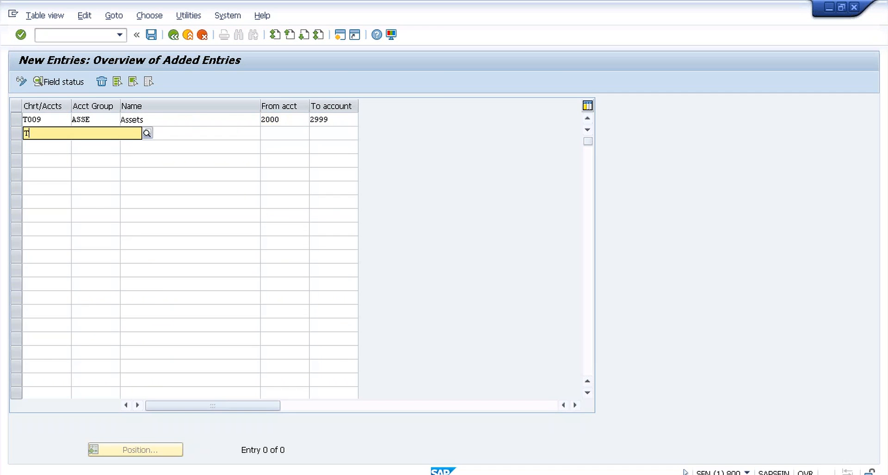
text(009)
key(Tab)
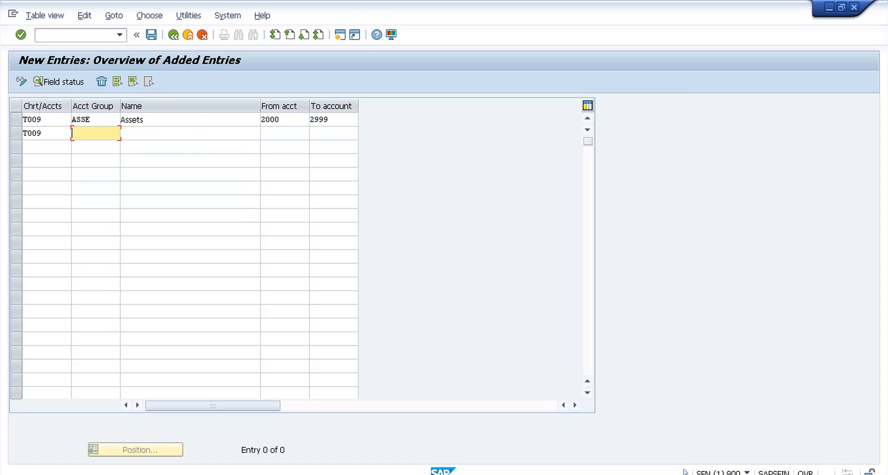
text(LIAB)
key(Tab)
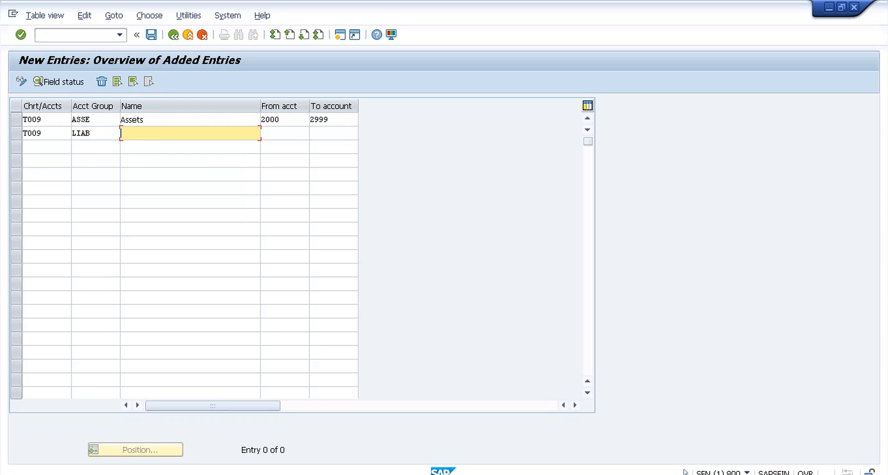
text(Liabil)
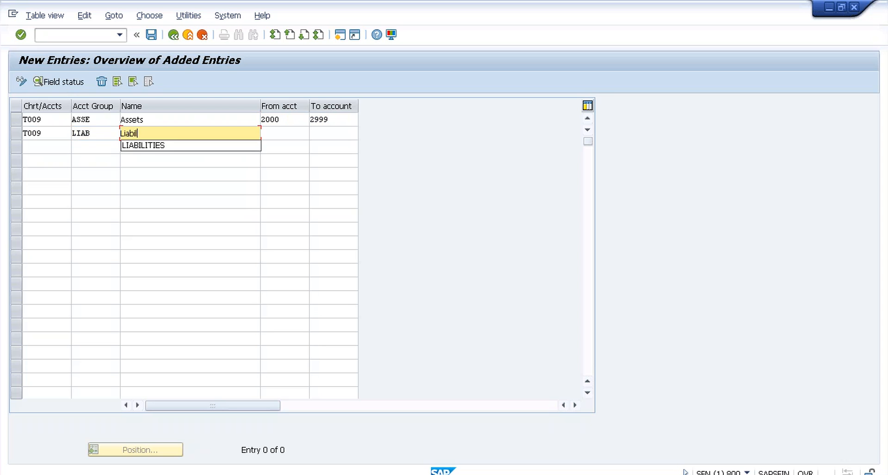
text(ities)
key(Tab)
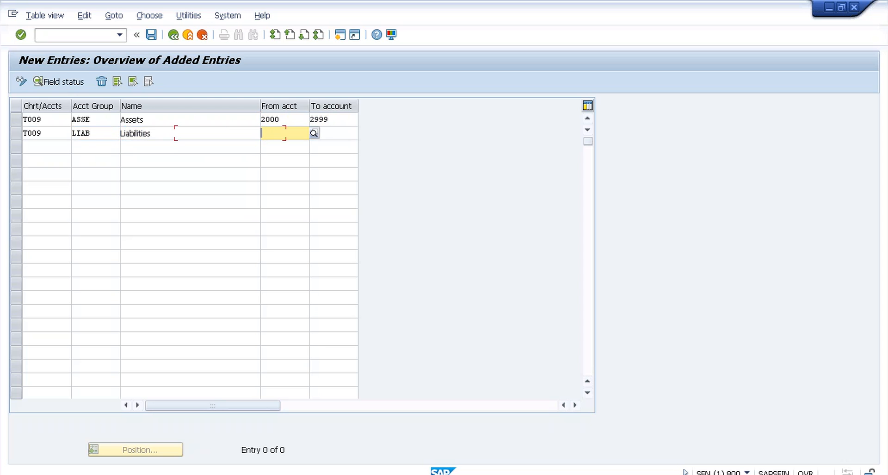
text(100)
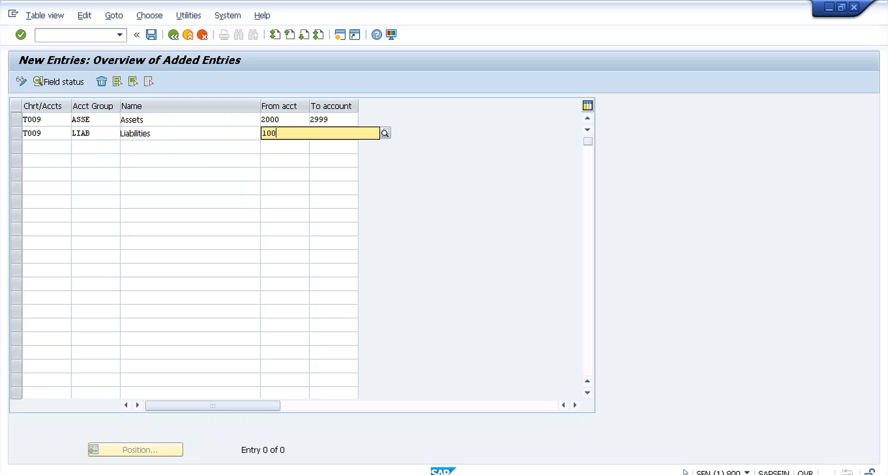
text(0)
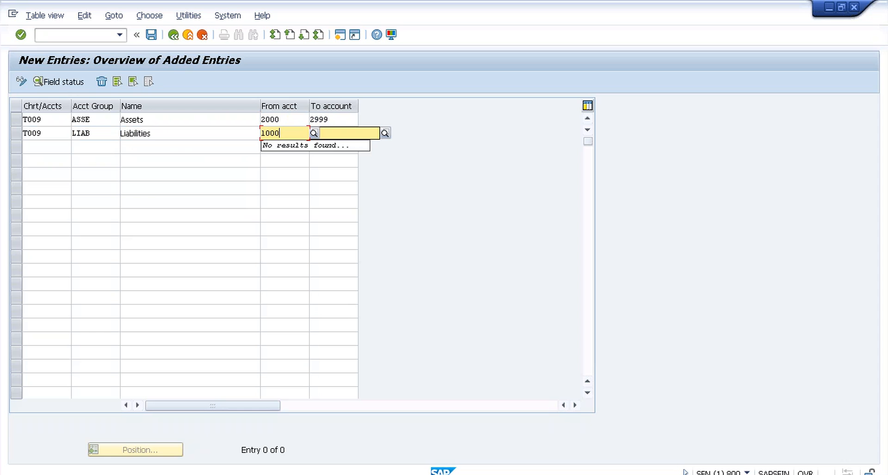
key(Tab)
text(1999)
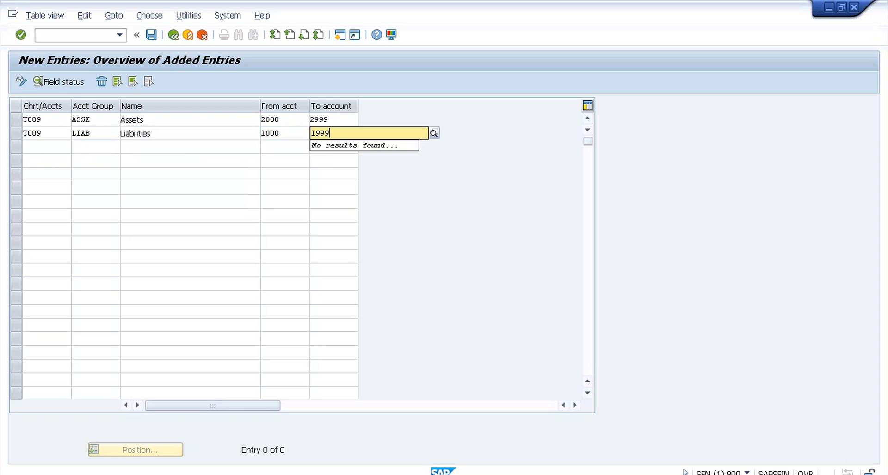
key(Tab)
Step: Add account group REVE Revenues for accounts 3000–3999 in chart T009
text(T009)
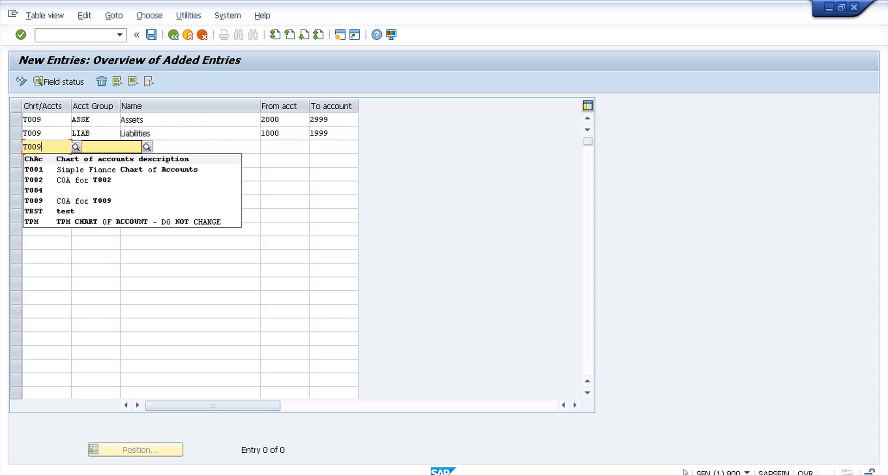
key(Tab)
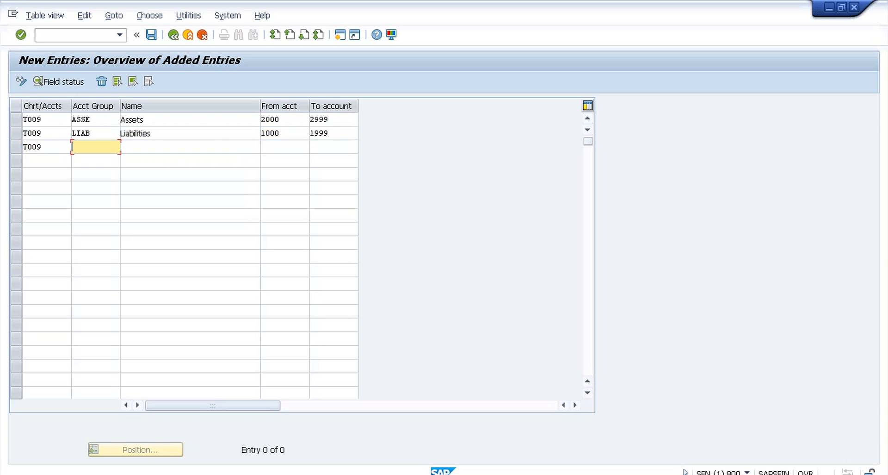
text(REVE)
key(Tab)
text(R)
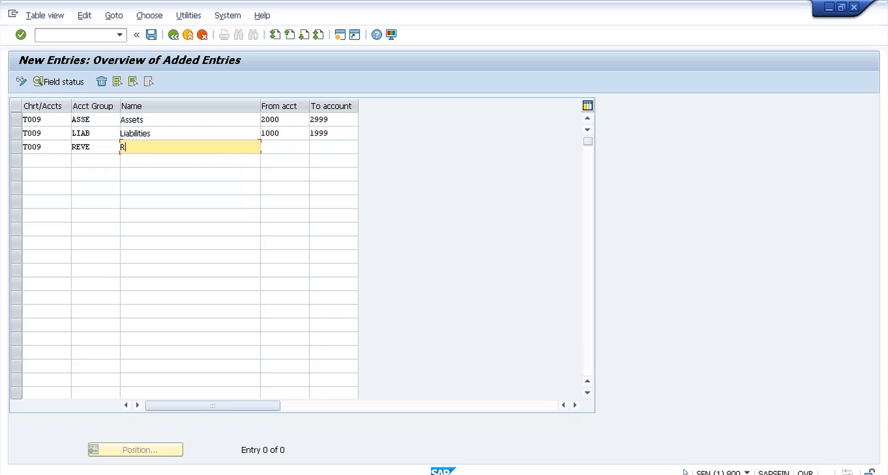
text(evenues)
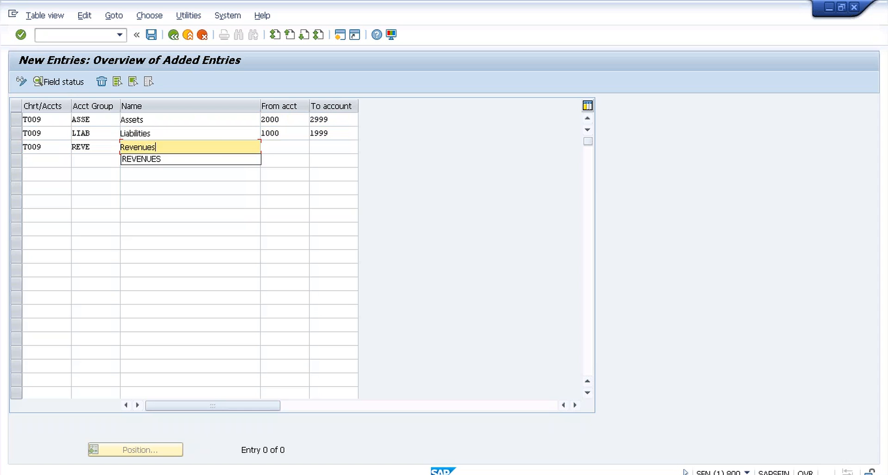
key(Tab)
text(3000)
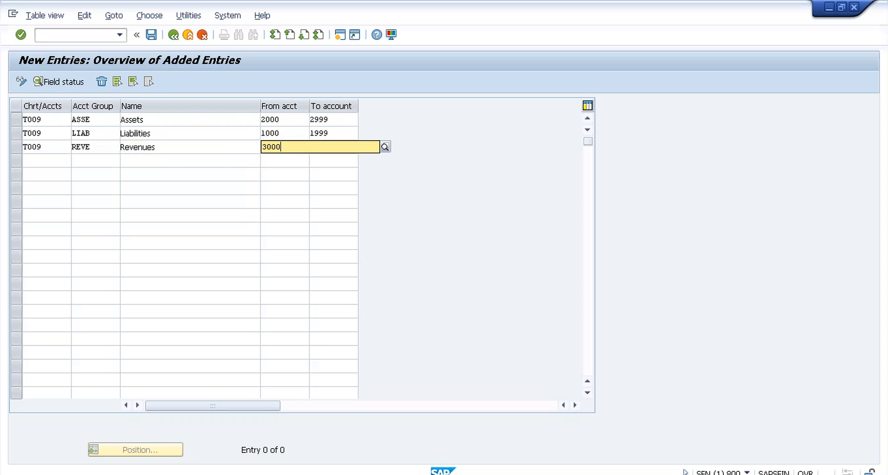
key(Tab)
text(3999)
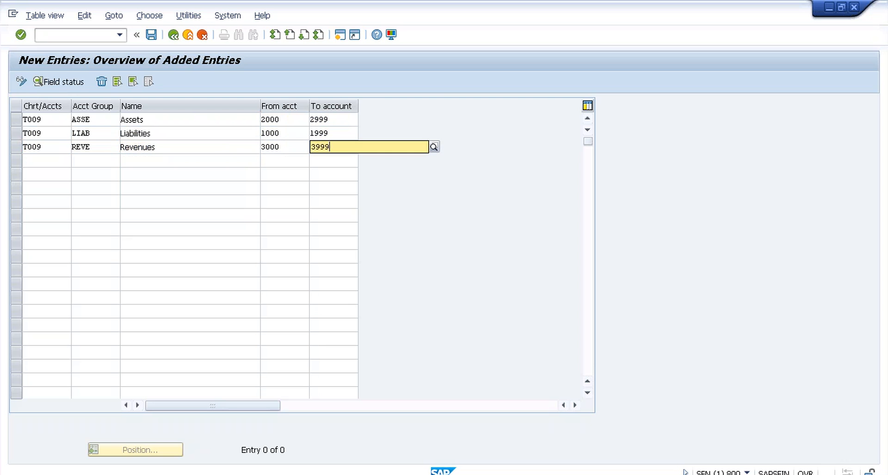
key(Tab)
Step: Add account group EXPE Expenses for accounts 4000–4999 in chart T009
text(T)
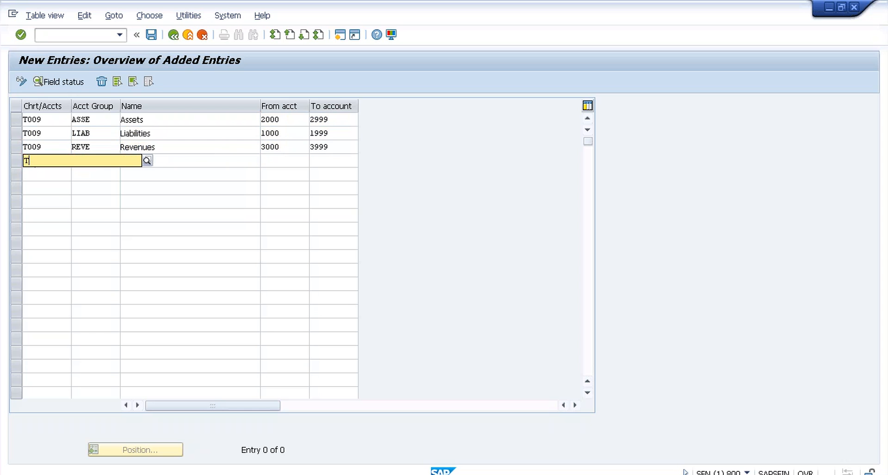
text(009)
key(Tab)
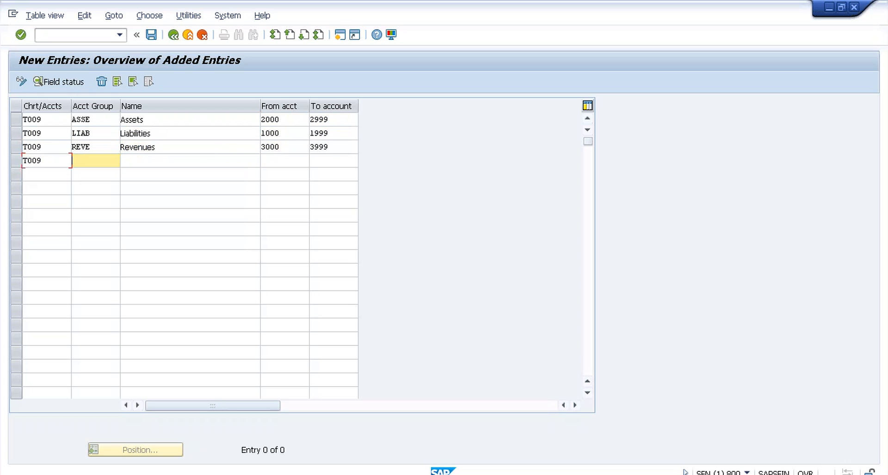
text(EXPE)
key(Tab)
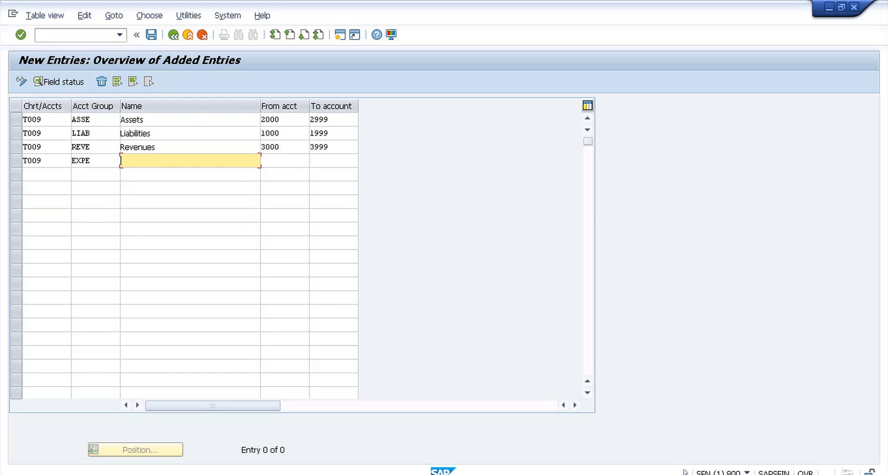
text(Expenses)
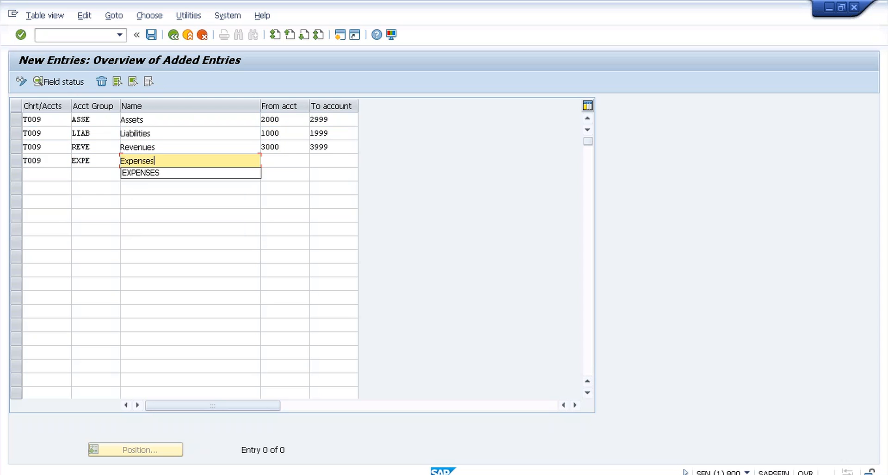
key(Tab)
text(4000)
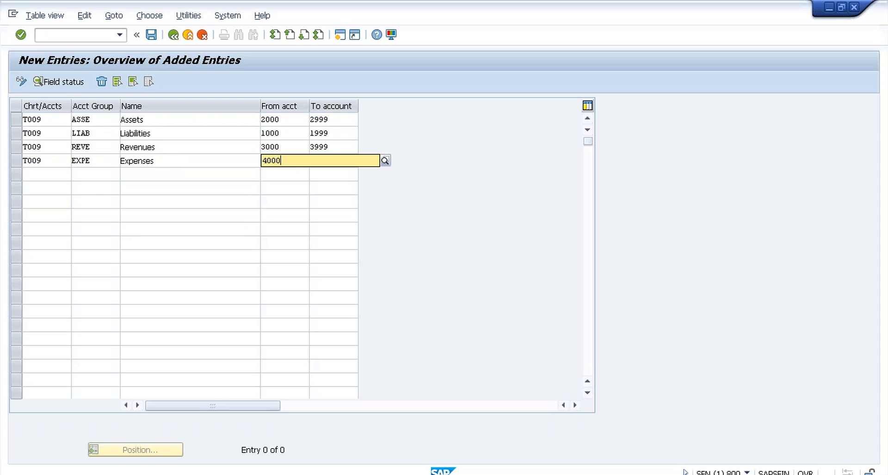
key(Tab)
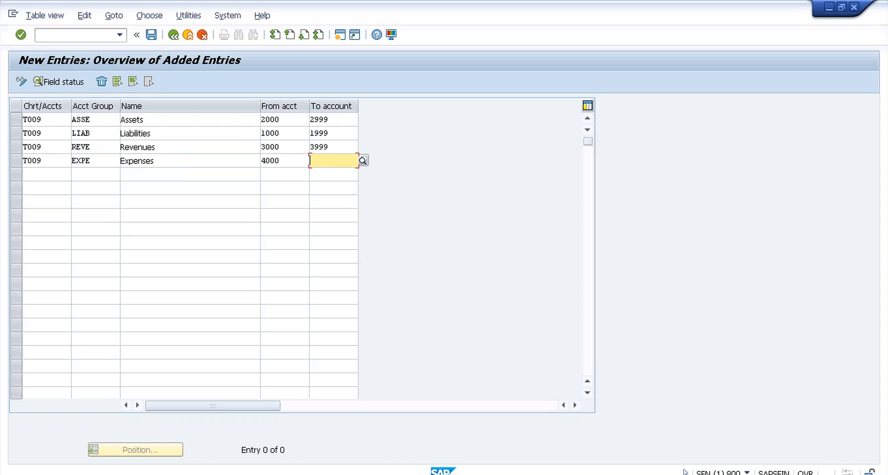
text(4999)
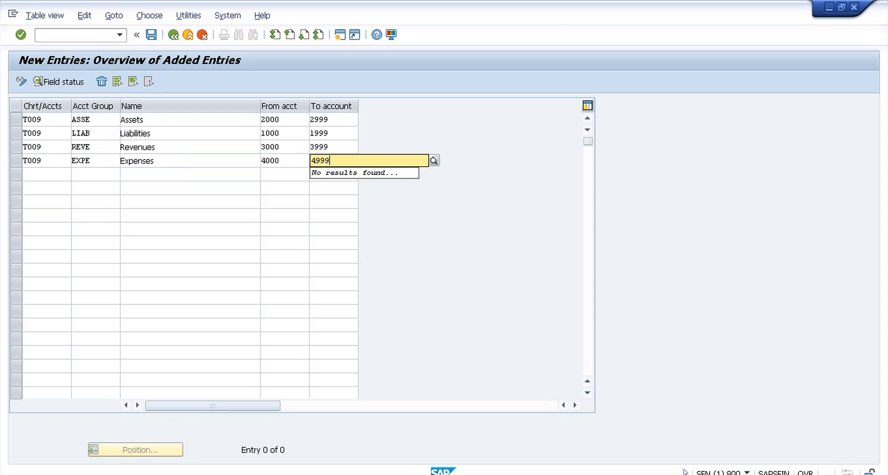
click(149, 38)
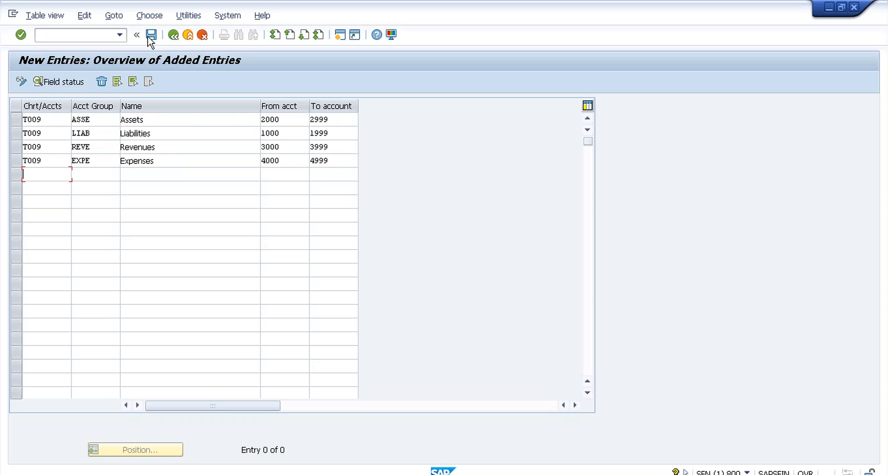
Step: Save the new account groups, then save chart T009's retained earnings assignment with P&L statement type X
click(175, 37)
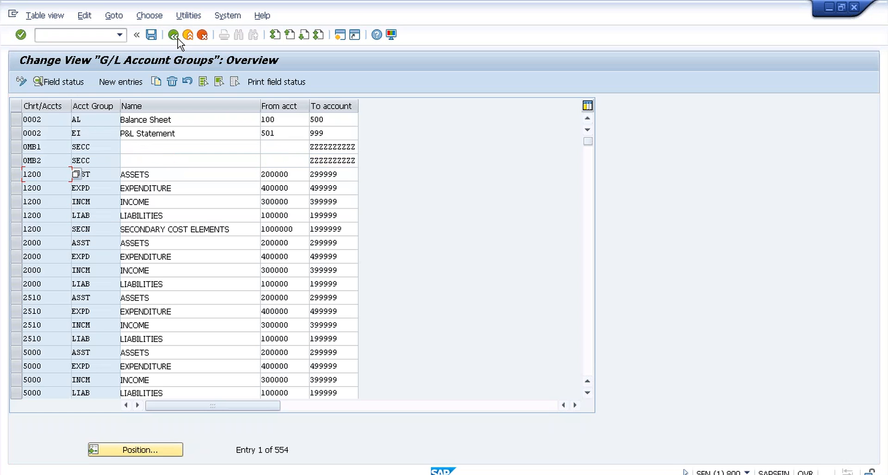
click(174, 37)
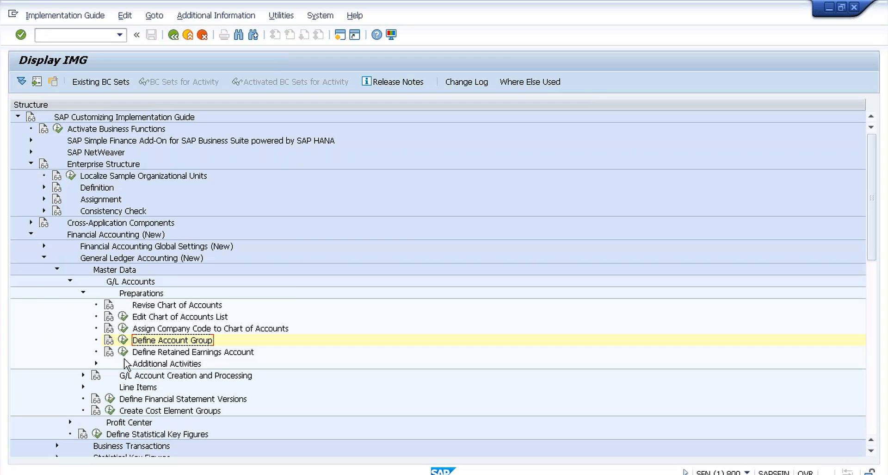
double_click(227, 341)
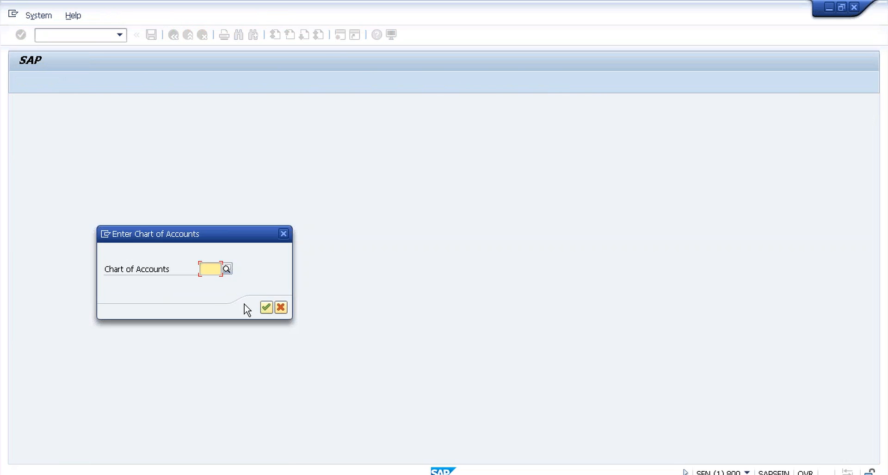
text(t009)
key(Return)
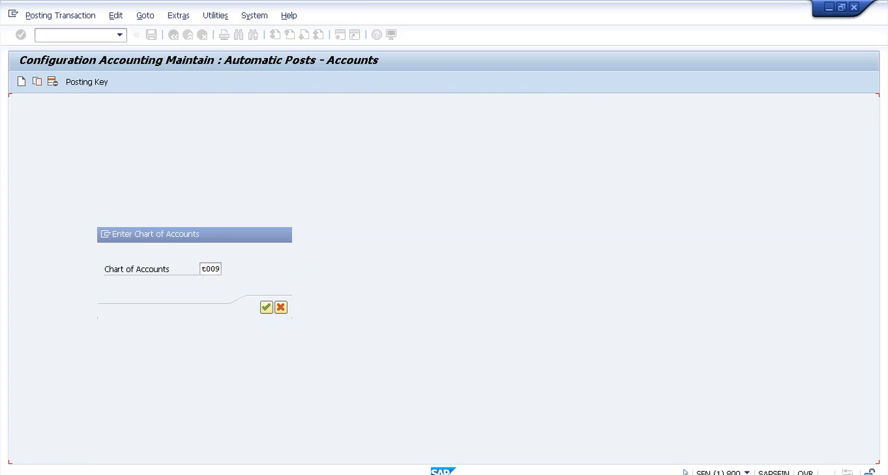
text(x)
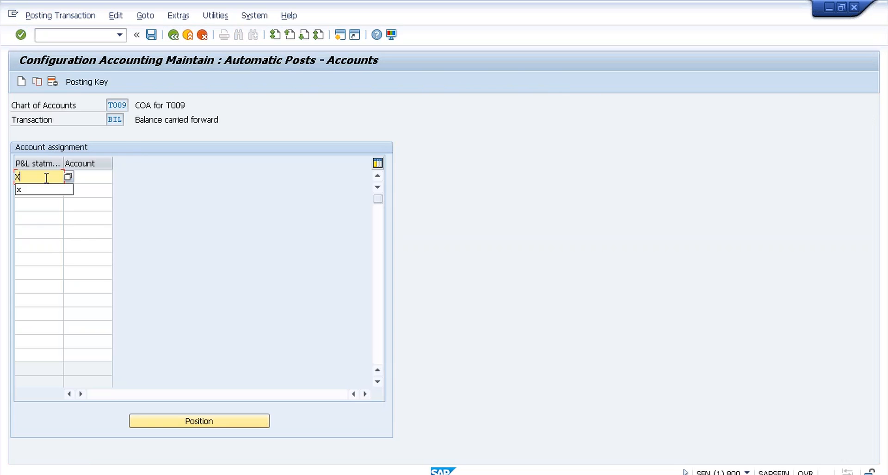
click(152, 36)
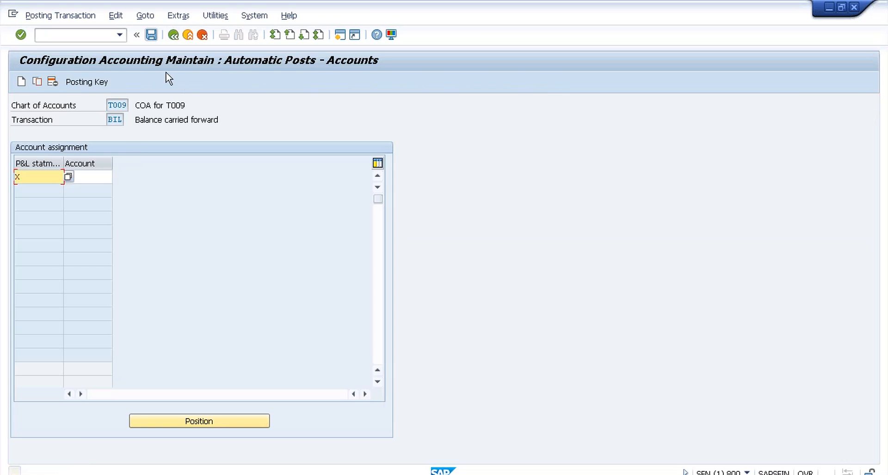
key(Return)
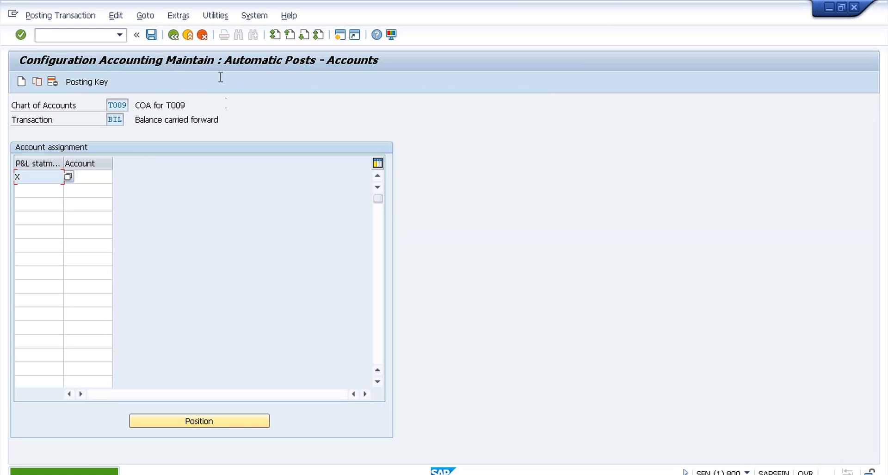
click(173, 35)
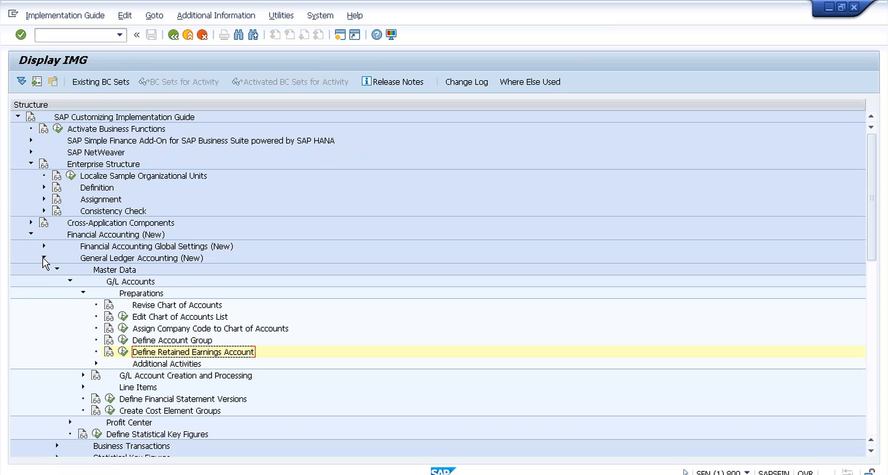
Step: Expand Financial Accounting Global Settings > Document > Document Number Ranges and run Define Document Number Ranges for Entry View
click(44, 258)
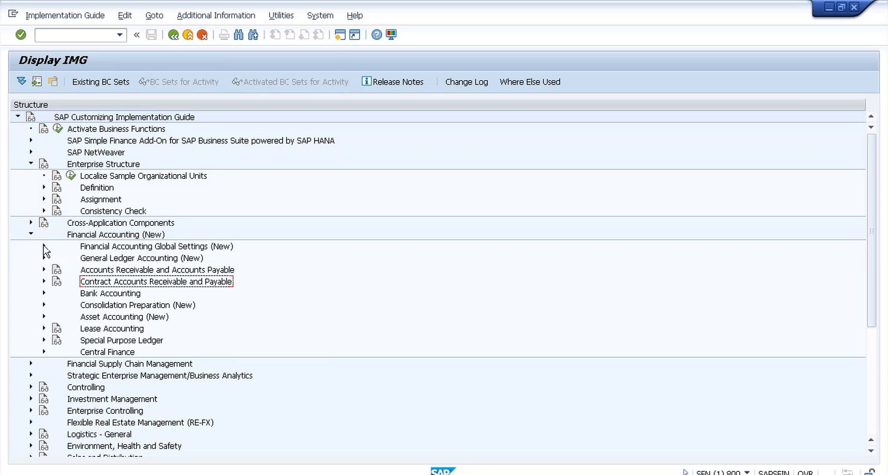
click(44, 245)
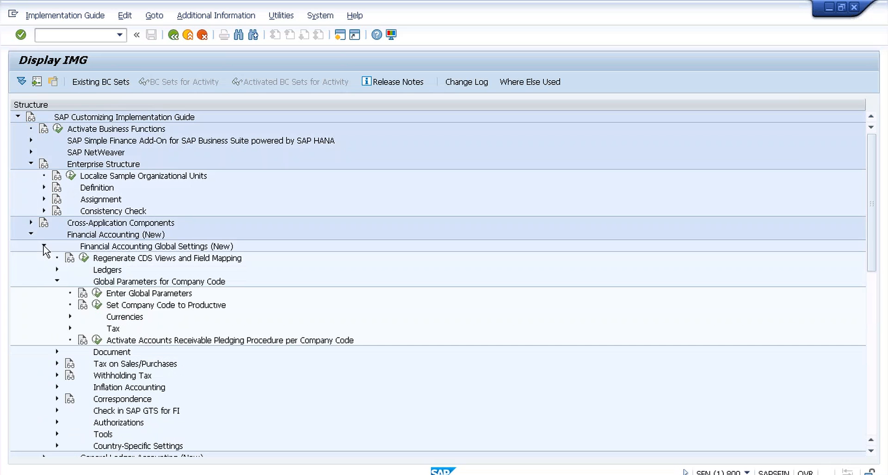
click(57, 281)
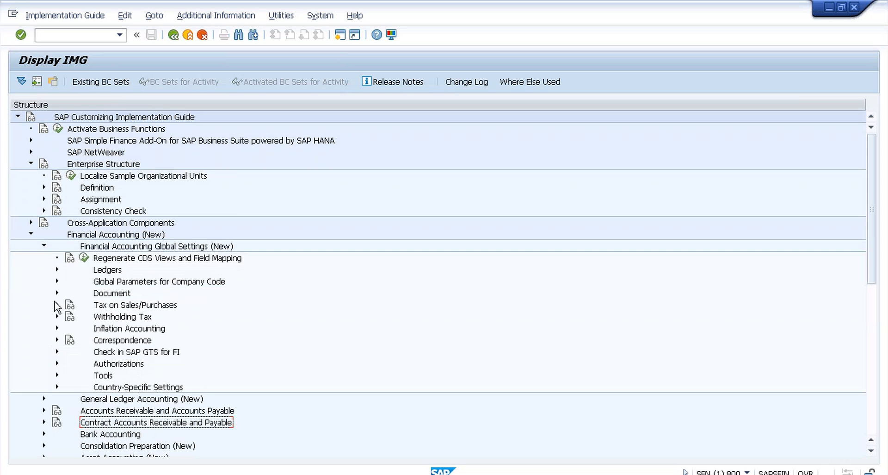
click(57, 293)
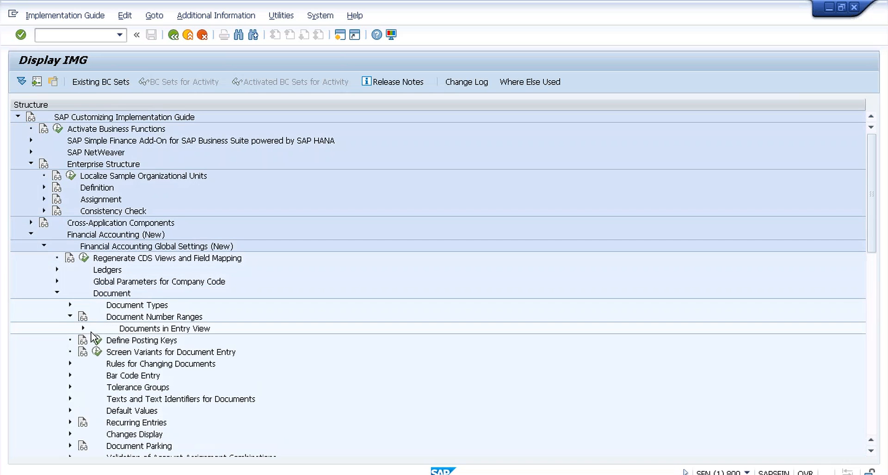
click(83, 328)
click(123, 340)
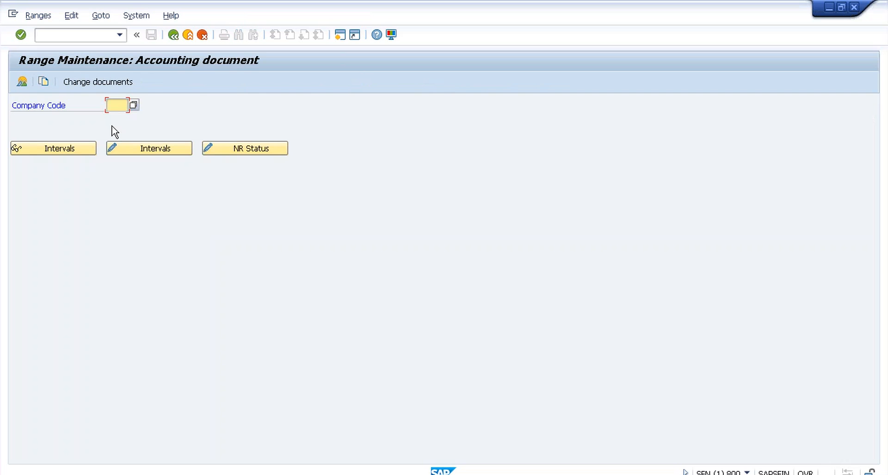
Step: Copy the accounting document number ranges from company code 0001 to T009, accepting the transport notice
text(t009)
key(Return)
click(45, 83)
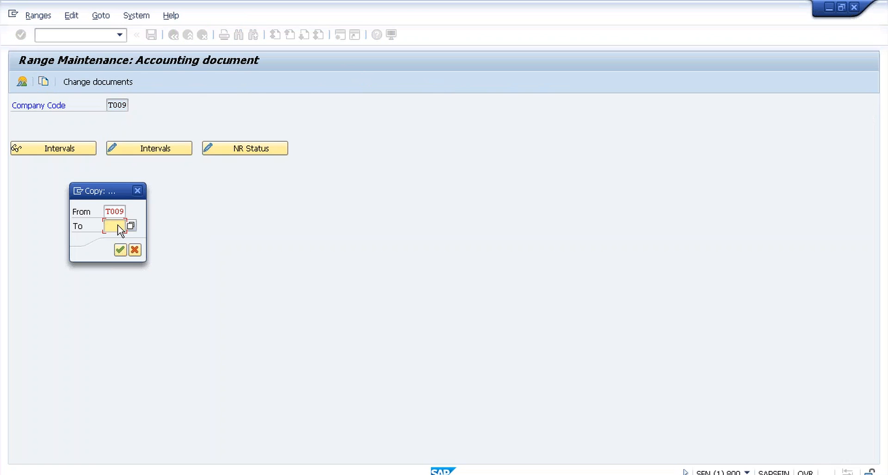
key(shift+Tab)
text(000)
key(Delete)
text(1)
key(Tab)
text(t009)
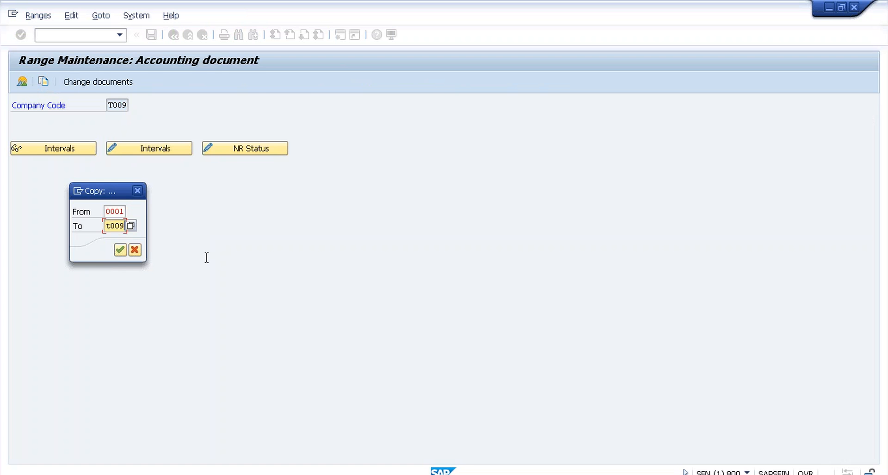
click(120, 250)
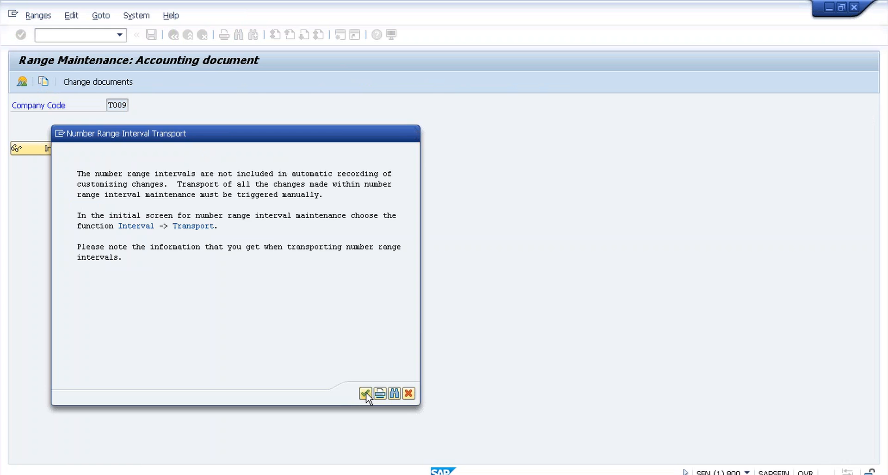
click(364, 391)
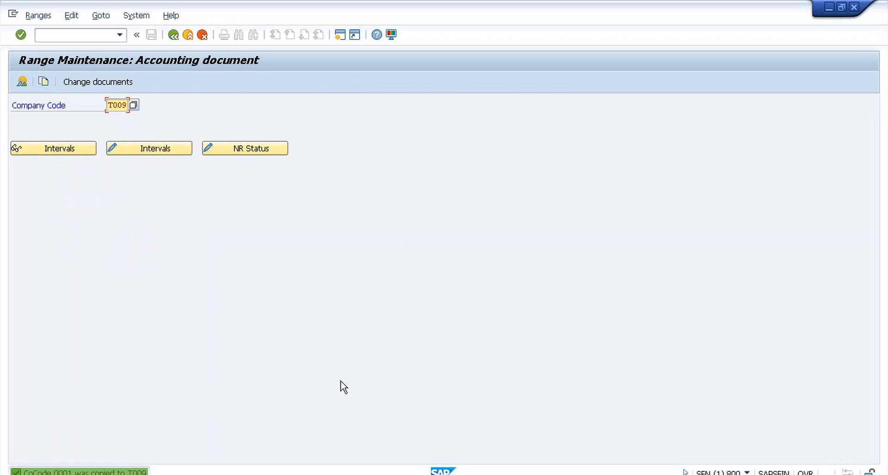
click(174, 35)
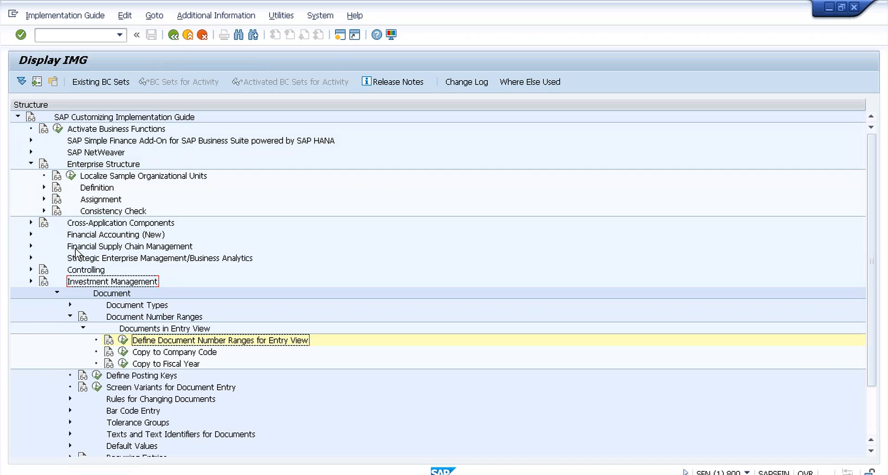
Step: Collapse the Document branches, expand Ledgers > Ledger, and run Define Settings for Journal Entry Ledger
click(31, 281)
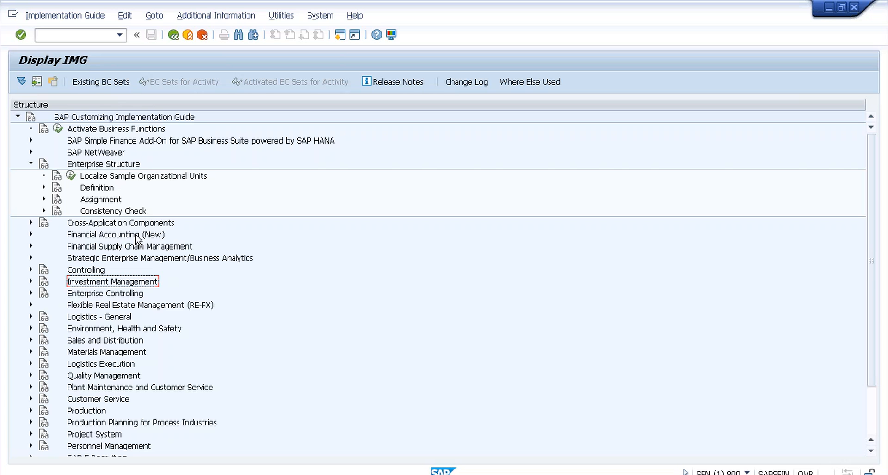
click(31, 164)
click(31, 188)
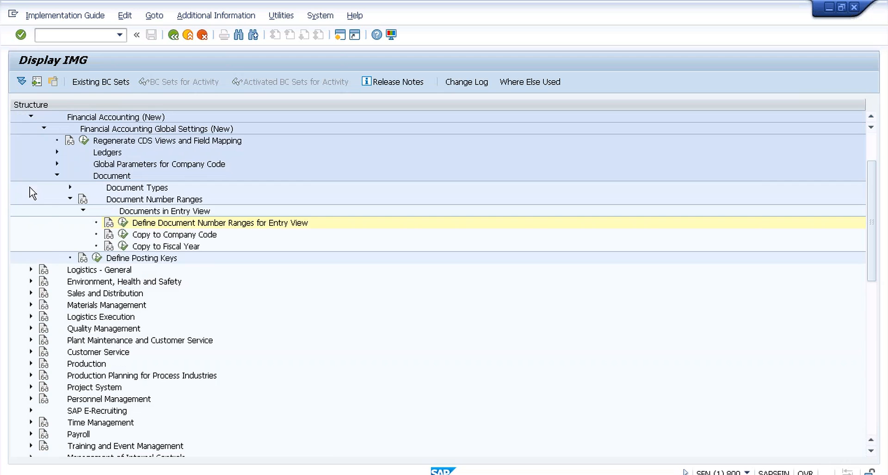
click(70, 200)
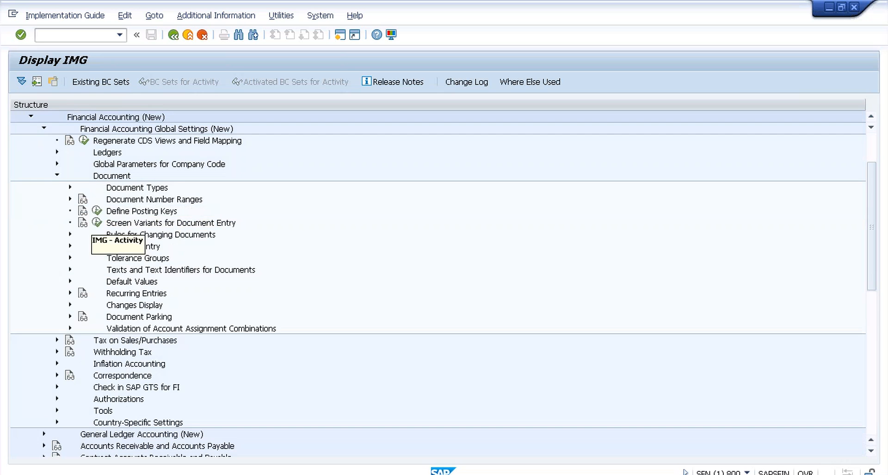
click(57, 176)
click(56, 153)
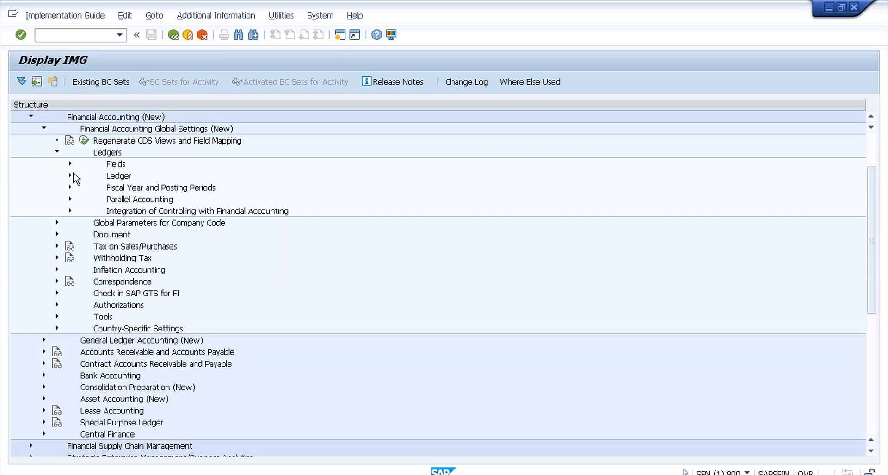
click(70, 175)
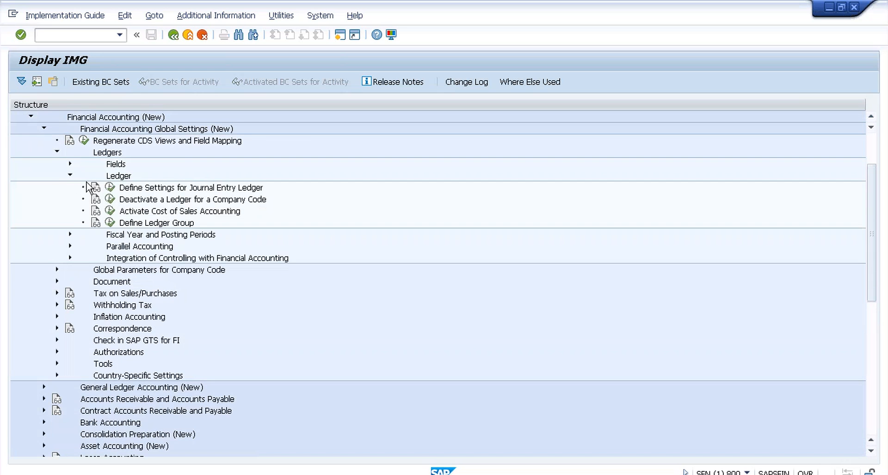
click(110, 190)
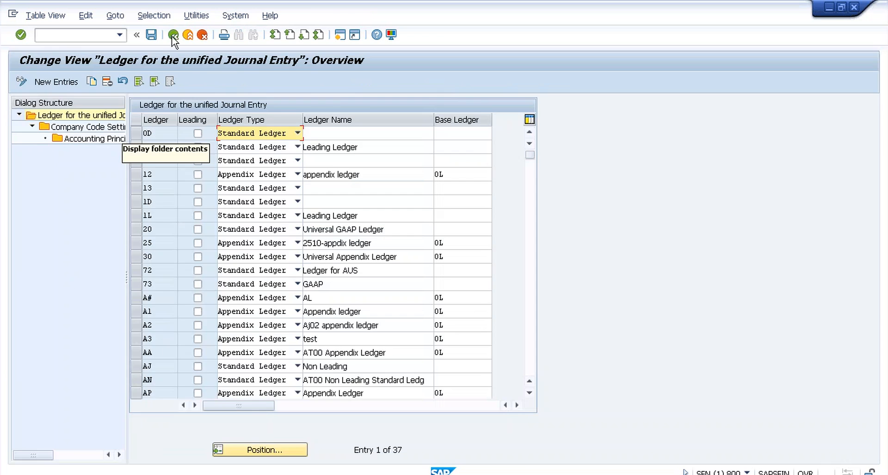
Step: Return to the IMG tree and bring the SAP Logon 740 window forward
click(173, 36)
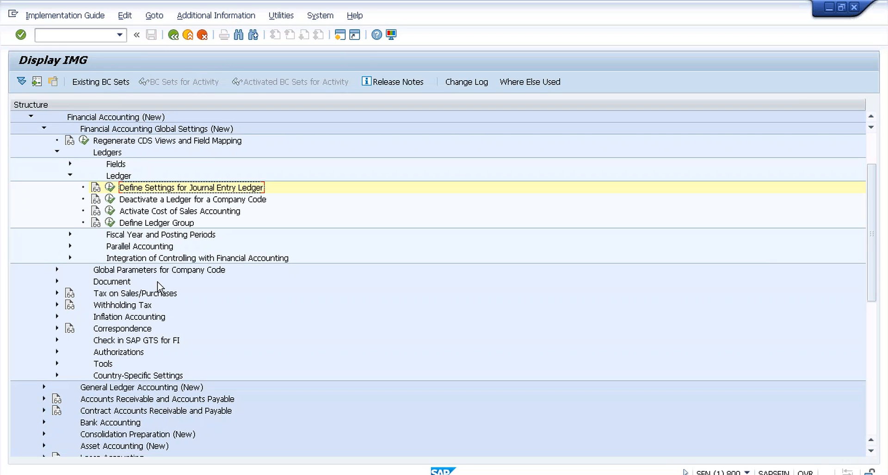
click(120, 474)
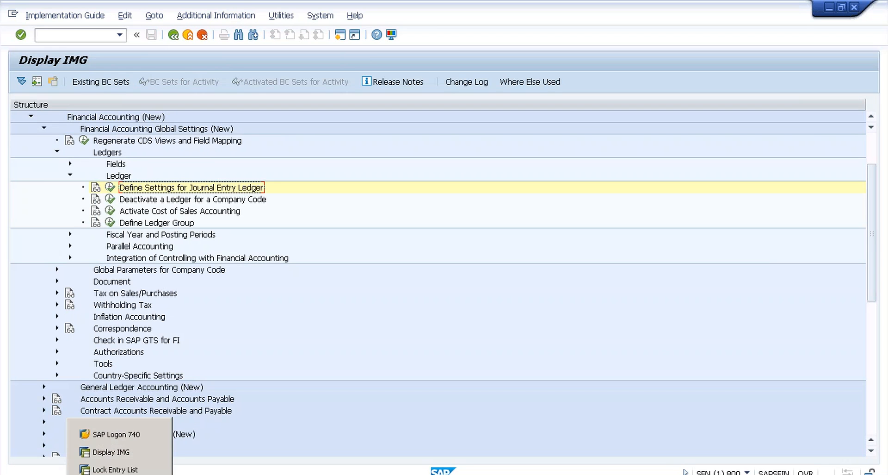
click(114, 435)
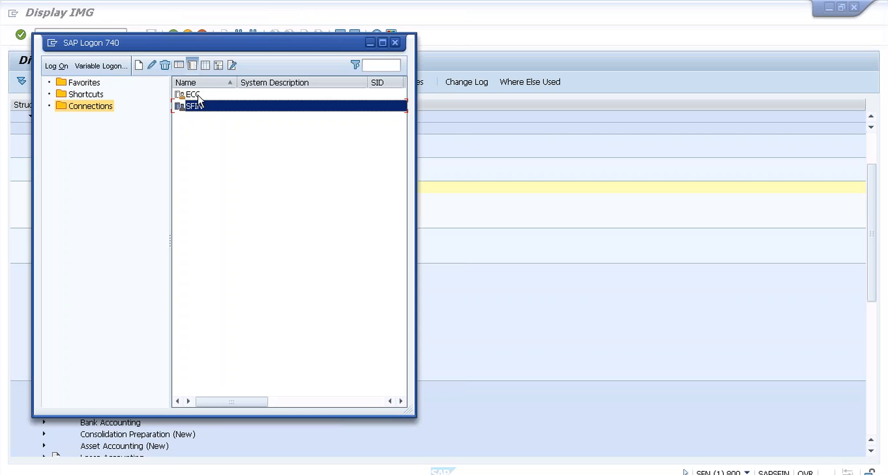
Step: Log on to the ECC system with the saved user name and account password, then start SPRO
click(198, 95)
double_click(197, 95)
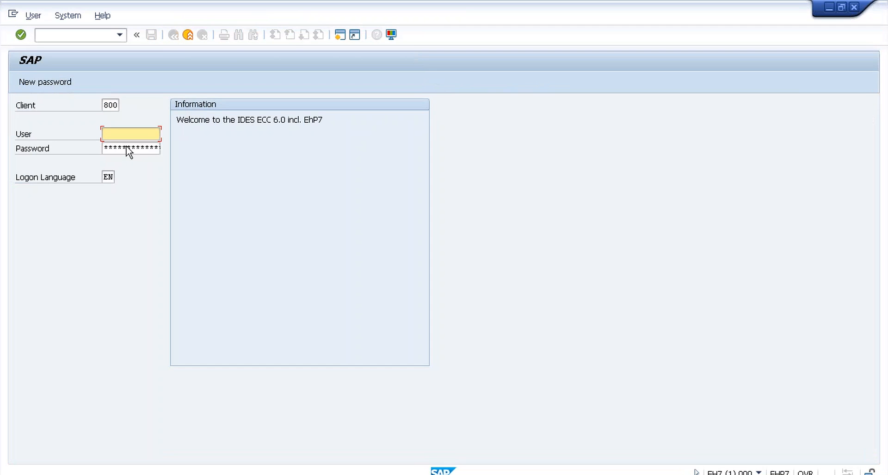
click(128, 145)
click(132, 149)
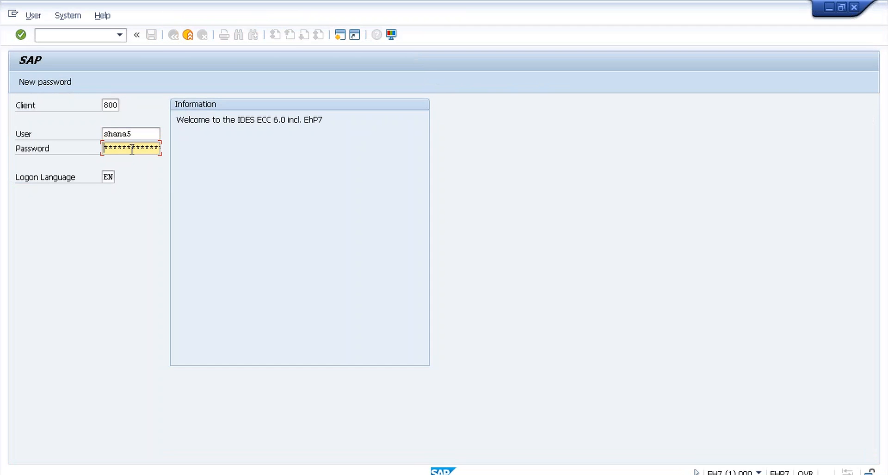
text(*******)
key(Return)
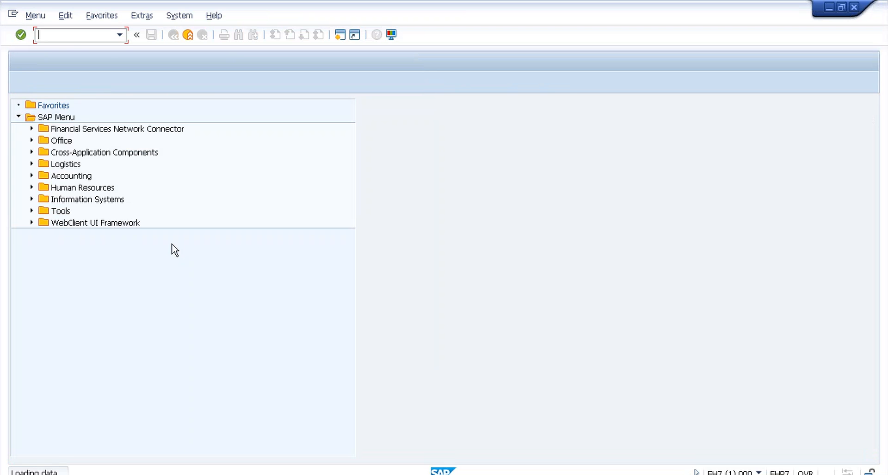
text(spro)
key(Return)
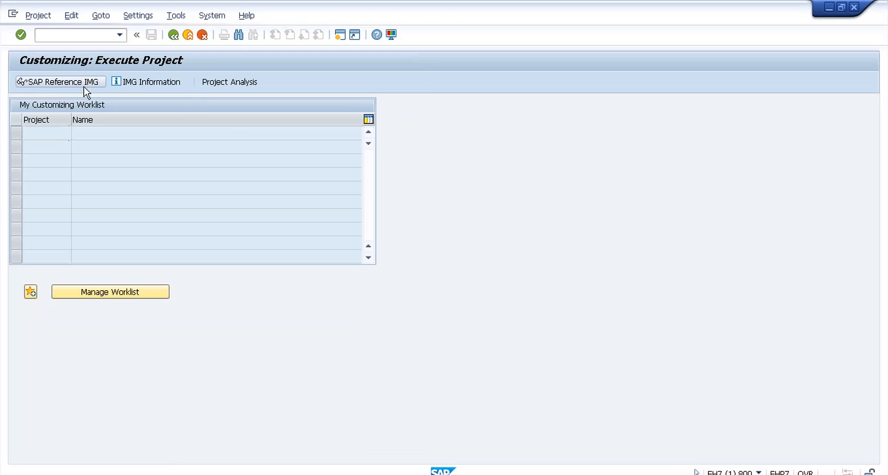
Step: In the SAP Reference IMG, expand Financial Accounting (New) down to Ledger and run Define Ledgers
click(79, 83)
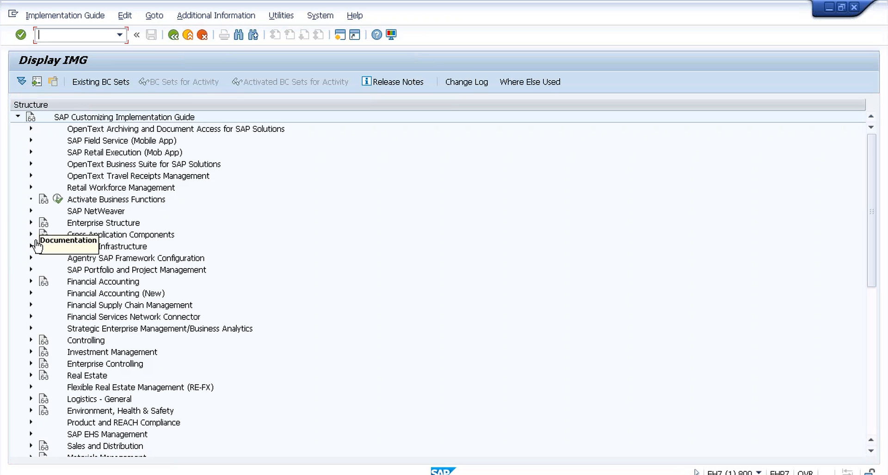
click(31, 292)
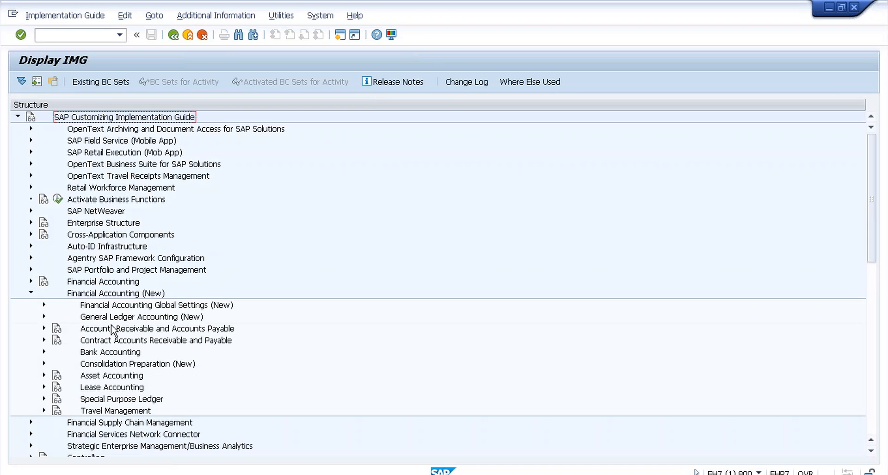
click(43, 305)
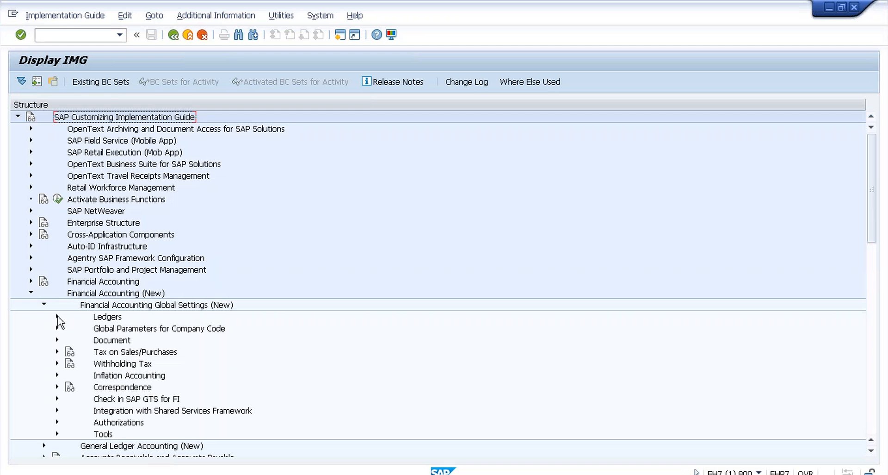
click(57, 317)
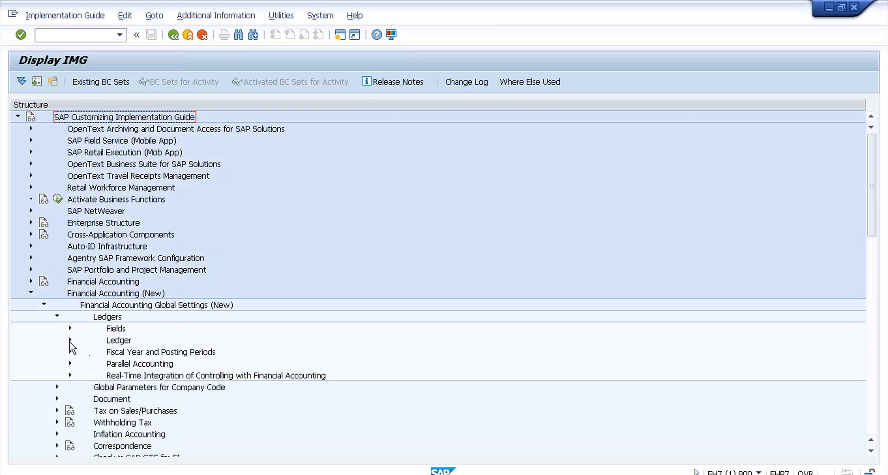
click(70, 340)
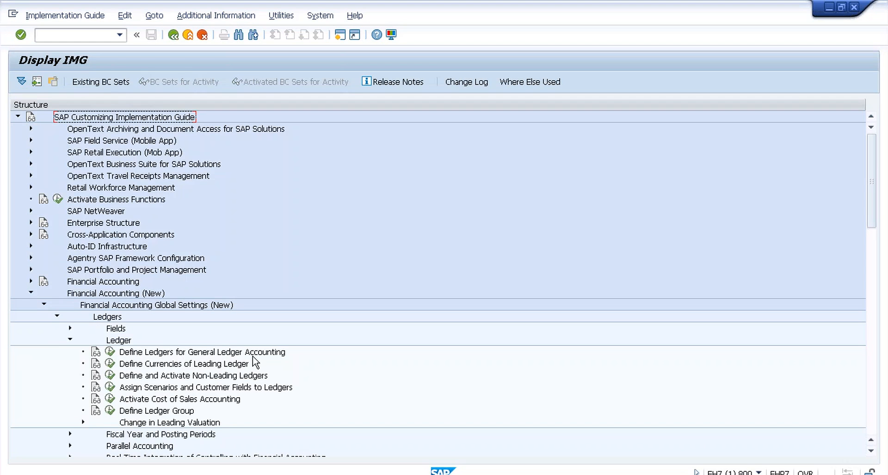
key(alt+Tab)
key(alt+Tab)
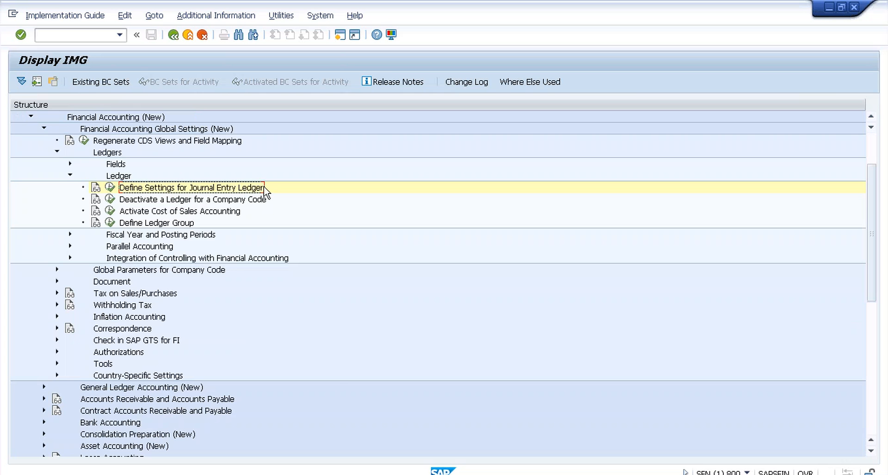
key(alt+Tab)
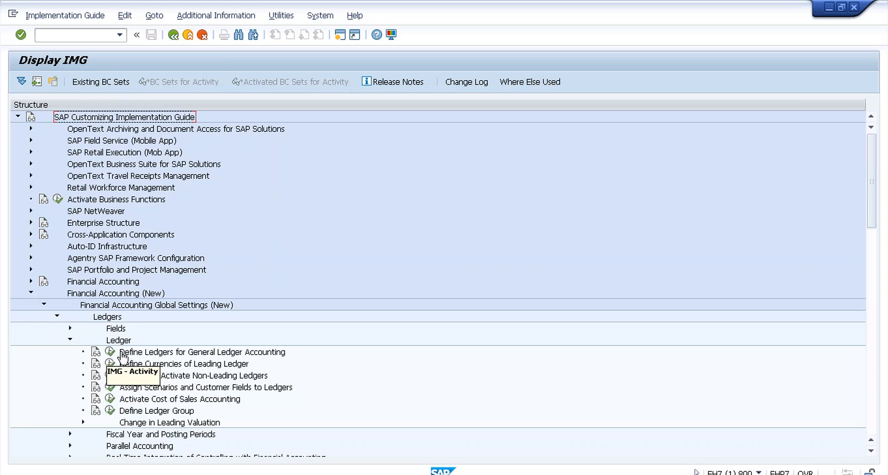
click(110, 352)
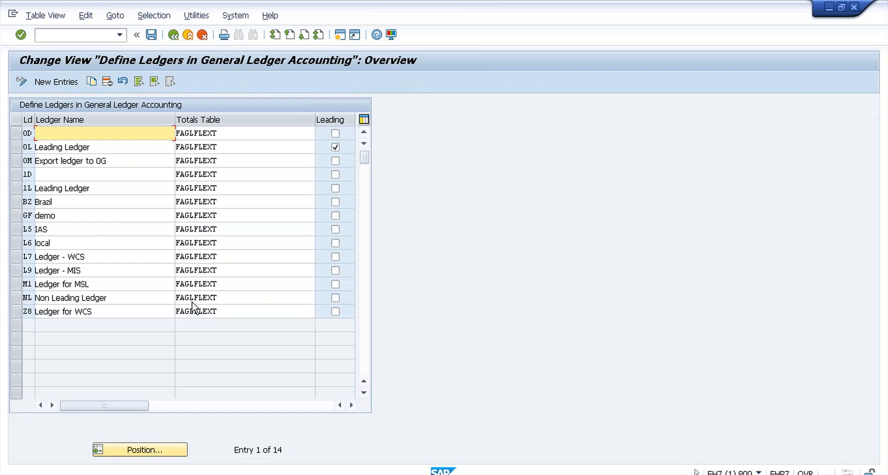
Step: Inspect the 0L leading ledger definition, then view the leading ledger's currencies after accepting the warning
click(92, 148)
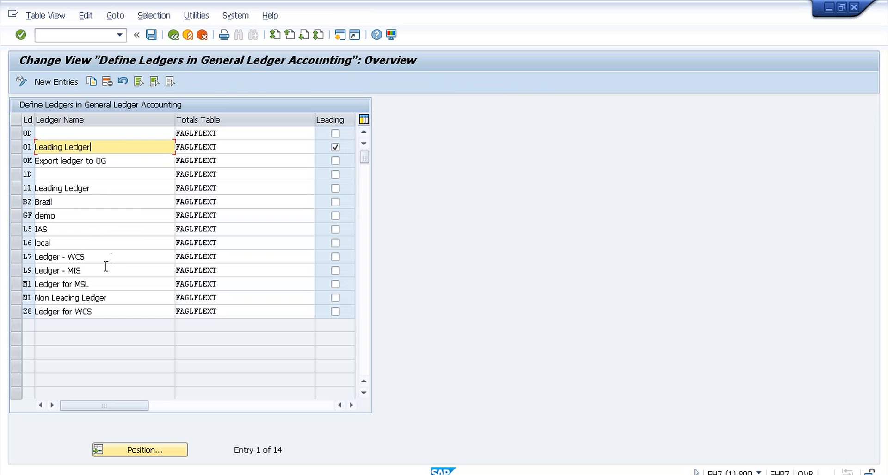
click(174, 36)
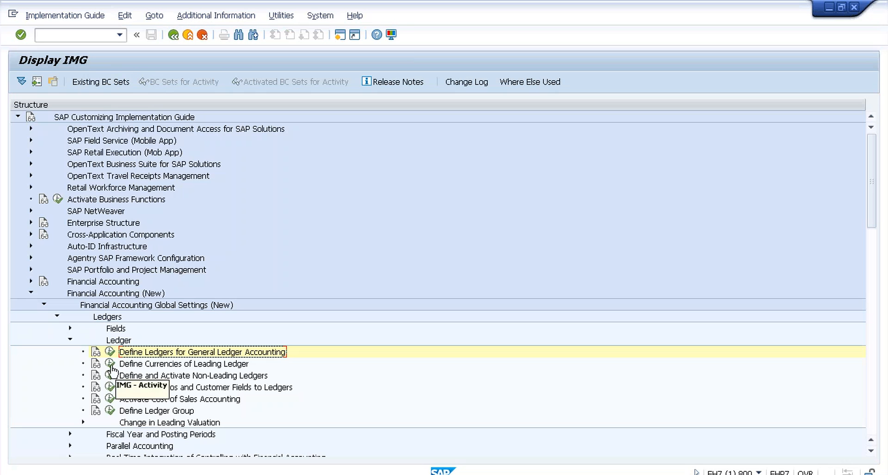
click(109, 363)
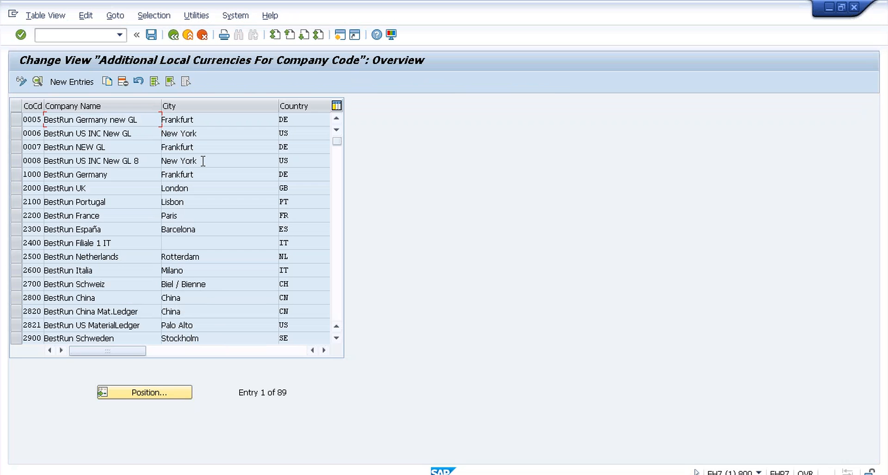
click(142, 120)
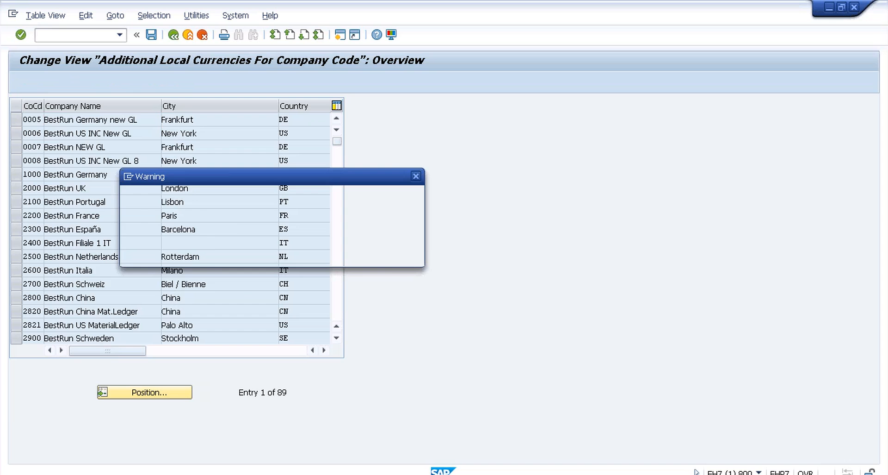
click(187, 255)
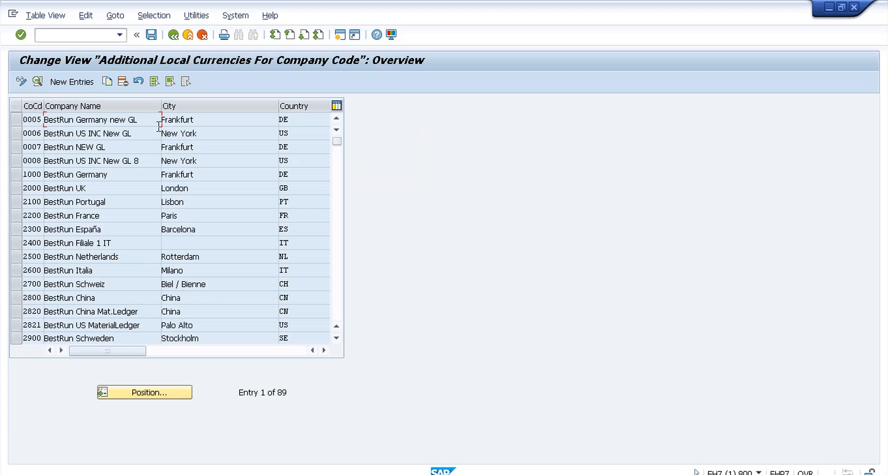
click(173, 35)
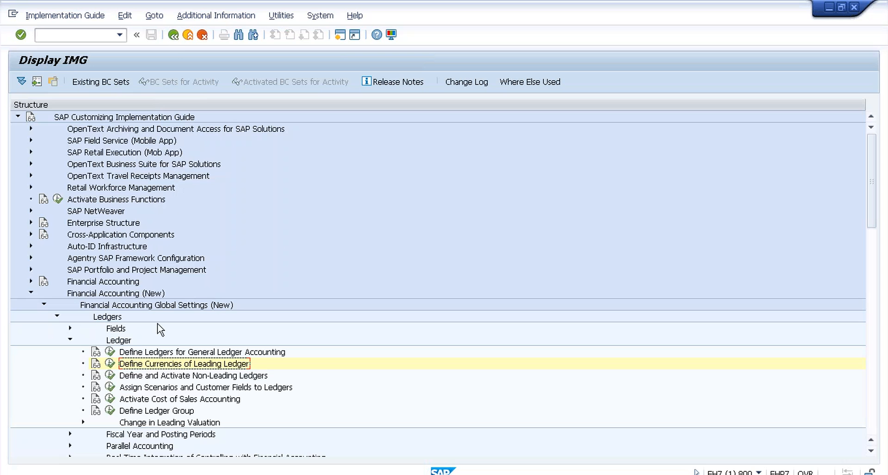
click(110, 375)
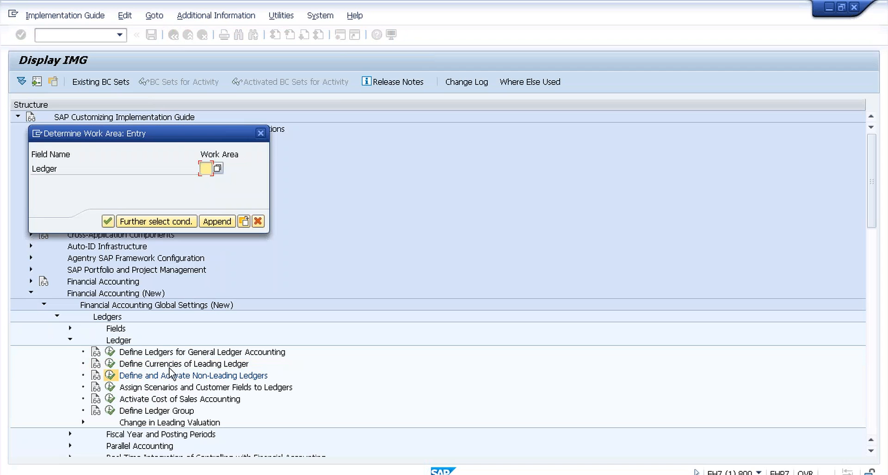
click(218, 168)
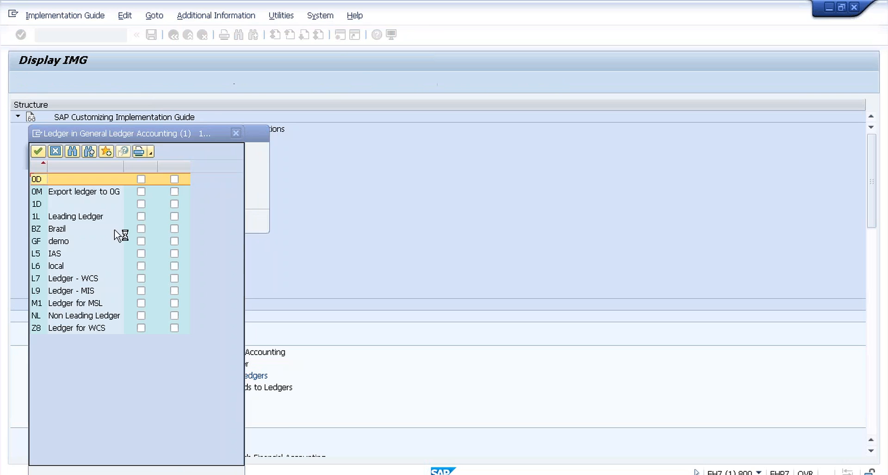
double_click(54, 218)
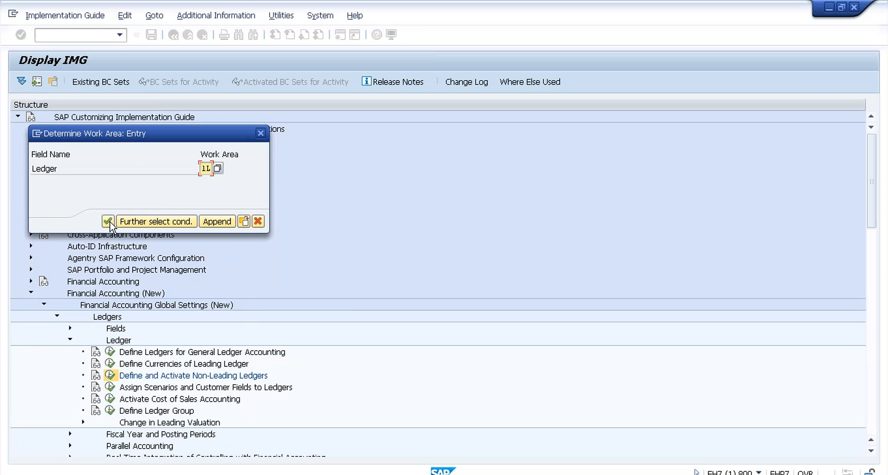
key(Return)
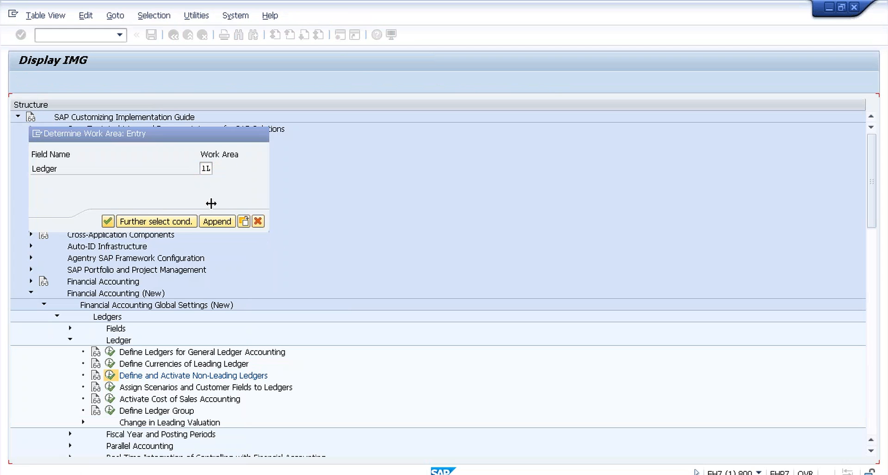
click(108, 222)
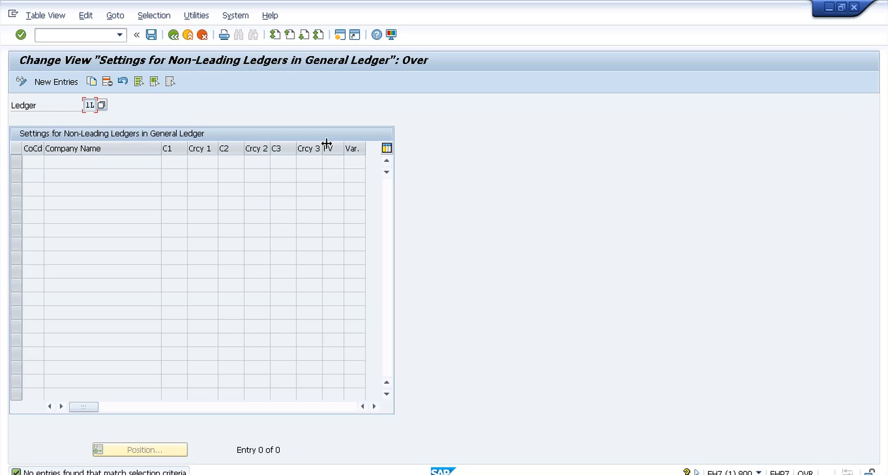
click(174, 35)
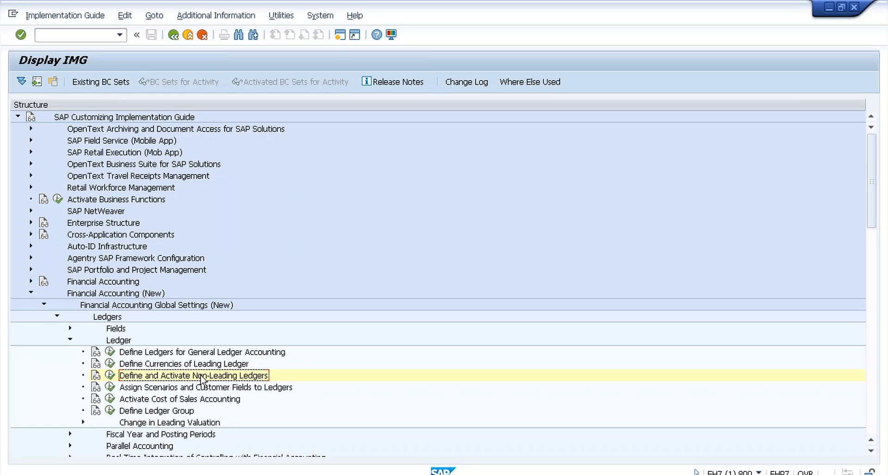
Step: In the other SAP session, run Define Settings for Journal Entry Ledger and select leading ledger 0L
key(alt+Tab)
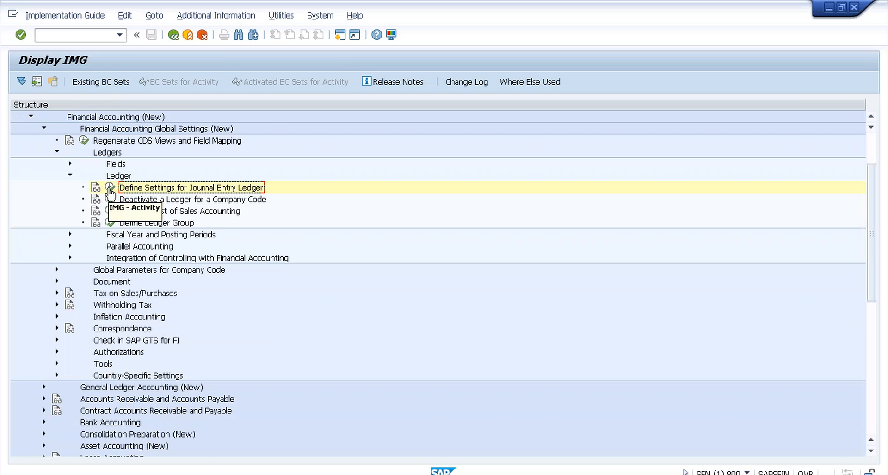
click(109, 187)
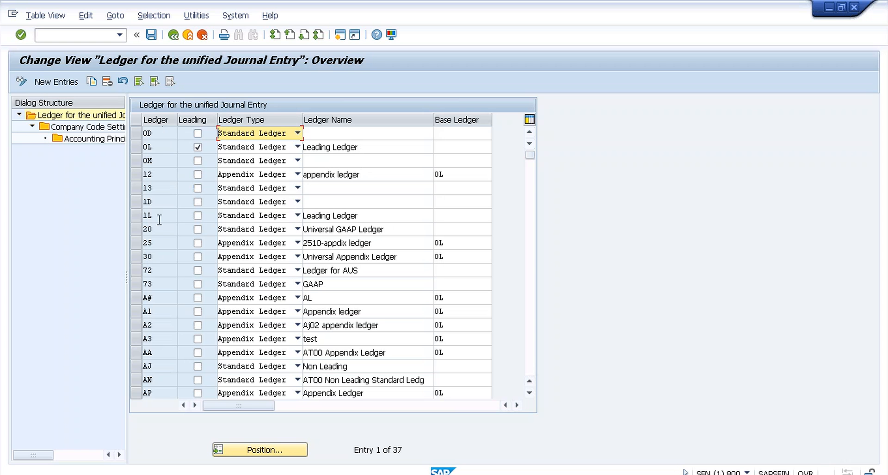
click(137, 148)
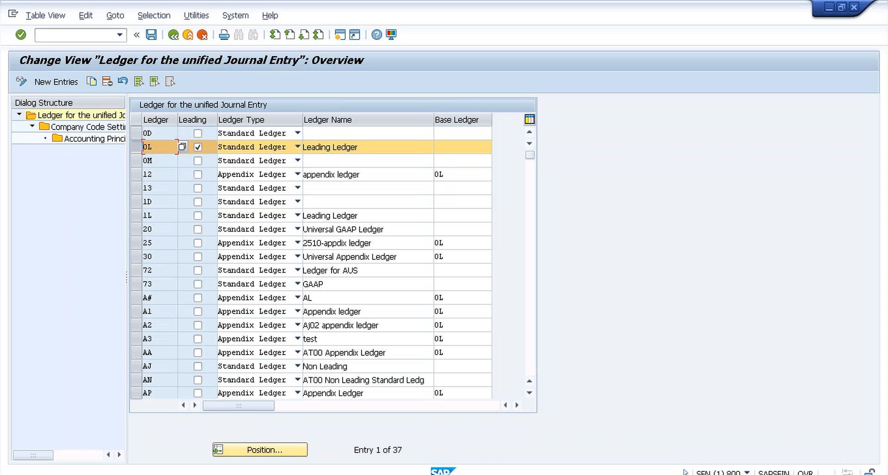
Step: Open ledger 0L's company code settings, dismiss the inconsistency messages, and position the list on T009
double_click(93, 128)
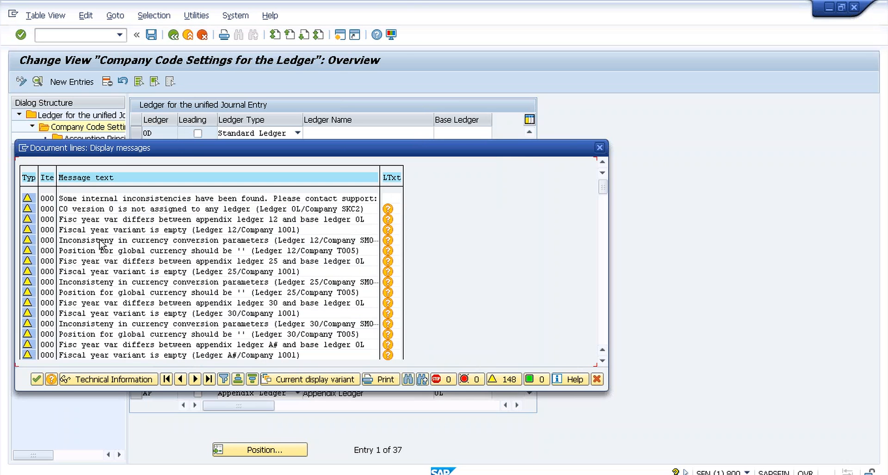
click(37, 380)
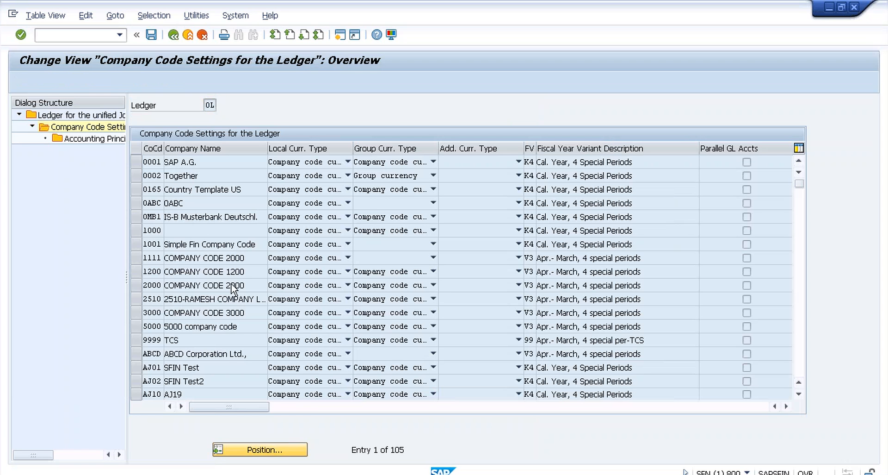
text(t)
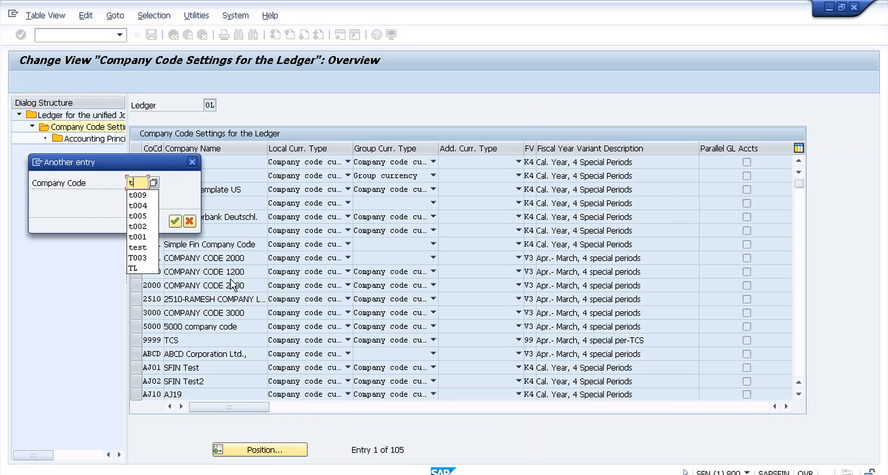
text(009)
key(Return)
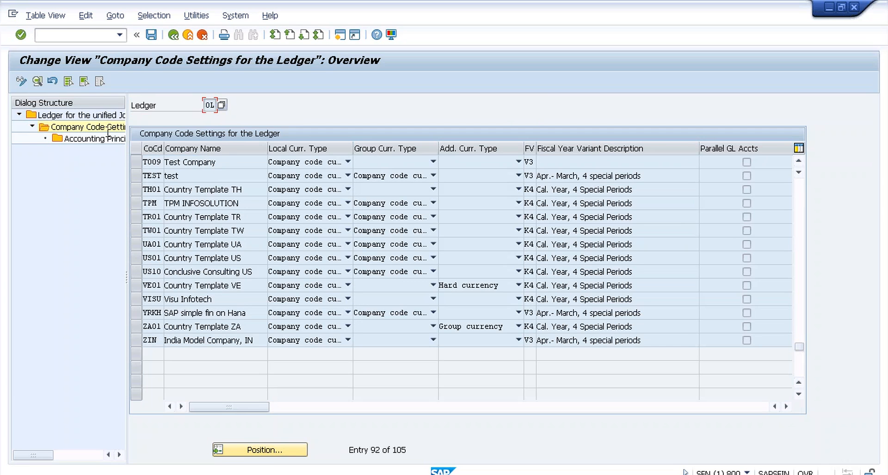
click(227, 162)
Step: Give T009's 0L global currency average-rate translation, translation date type, and transaction-currency source
double_click(209, 163)
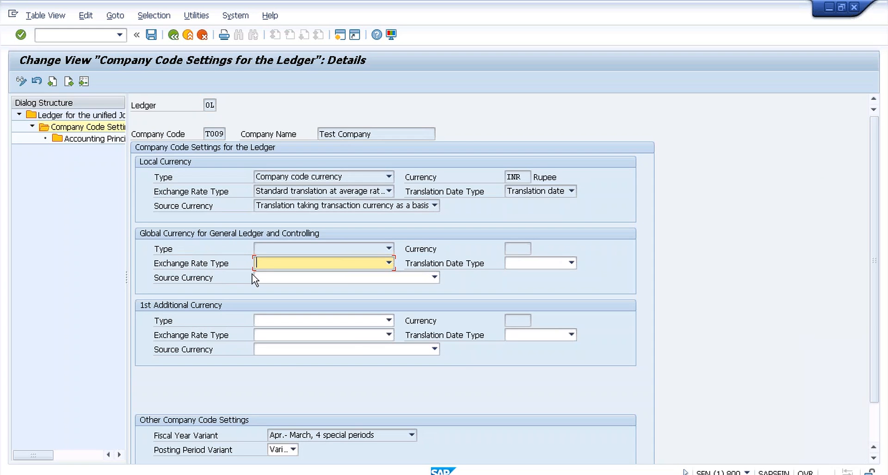
click(389, 263)
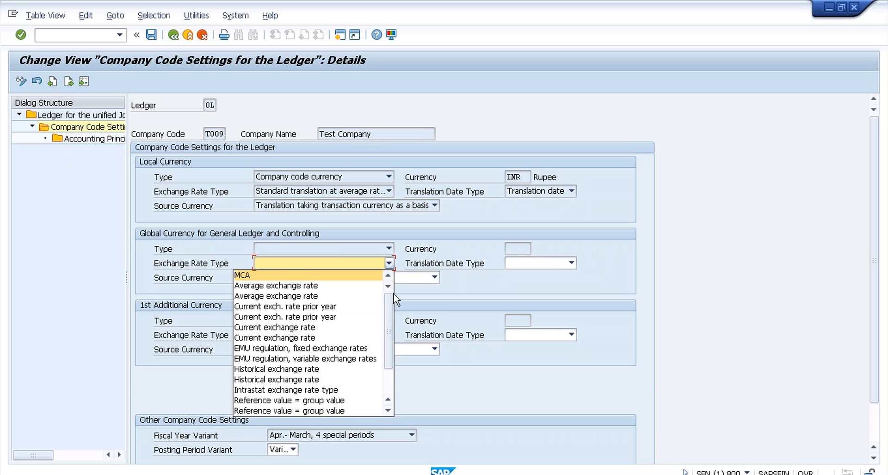
drag(391, 319, 391, 352)
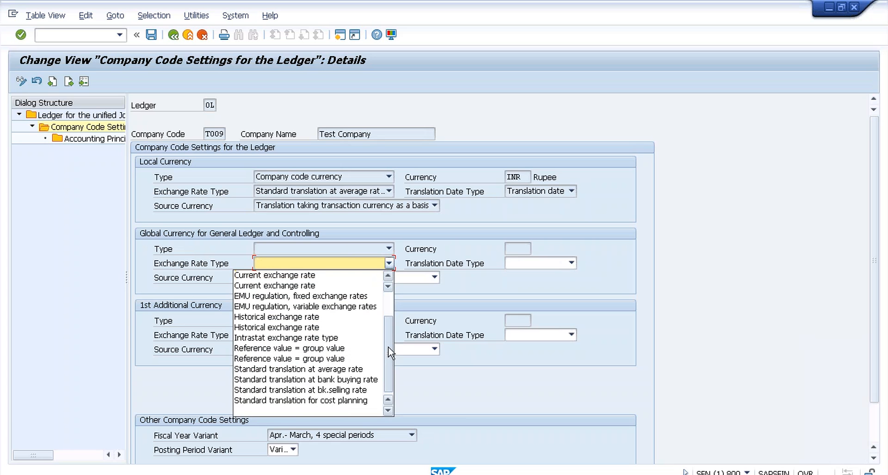
click(391, 309)
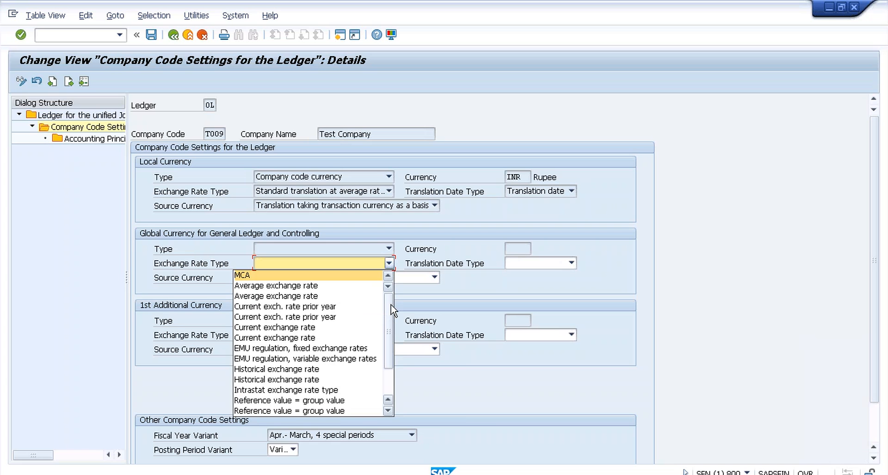
click(391, 380)
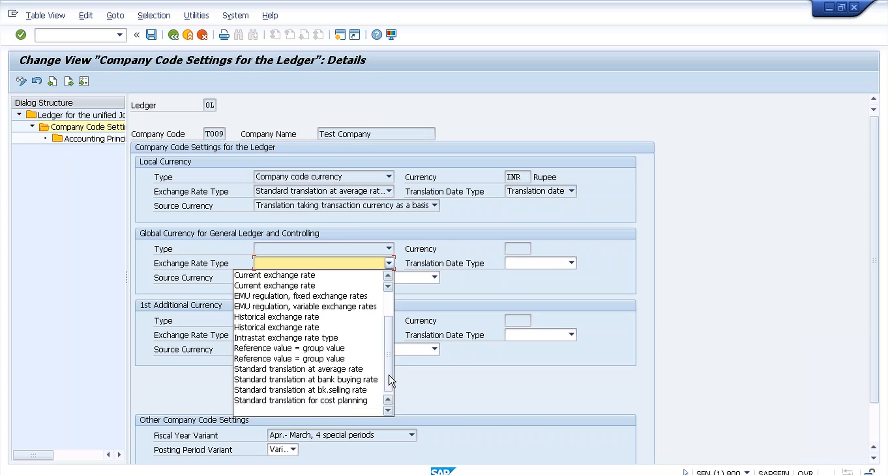
click(345, 369)
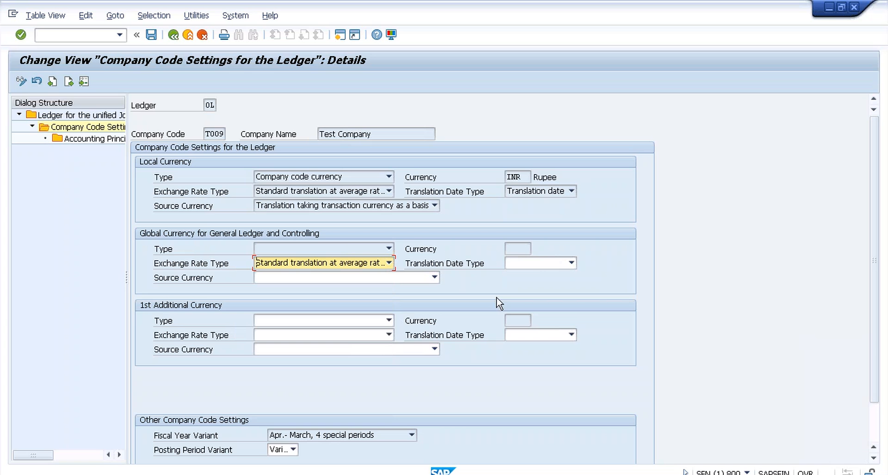
click(544, 264)
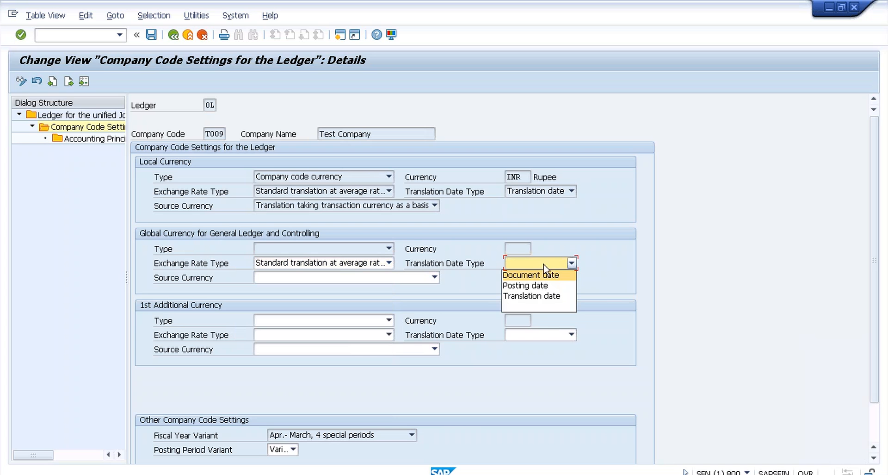
click(548, 296)
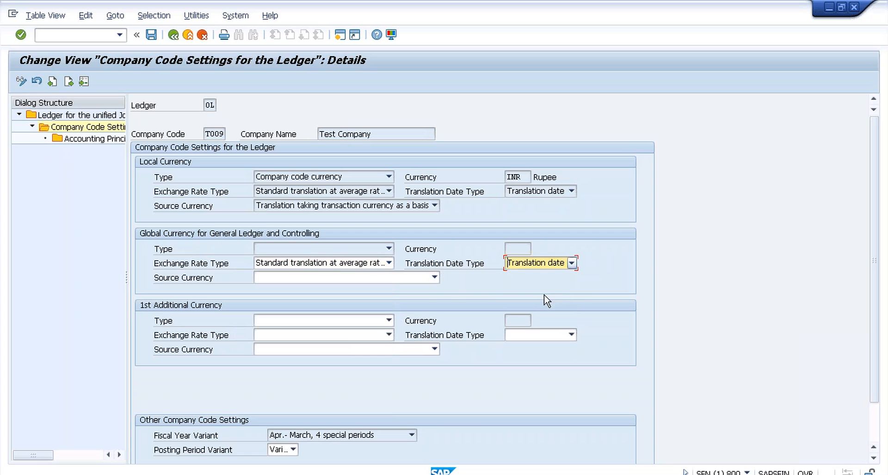
click(435, 277)
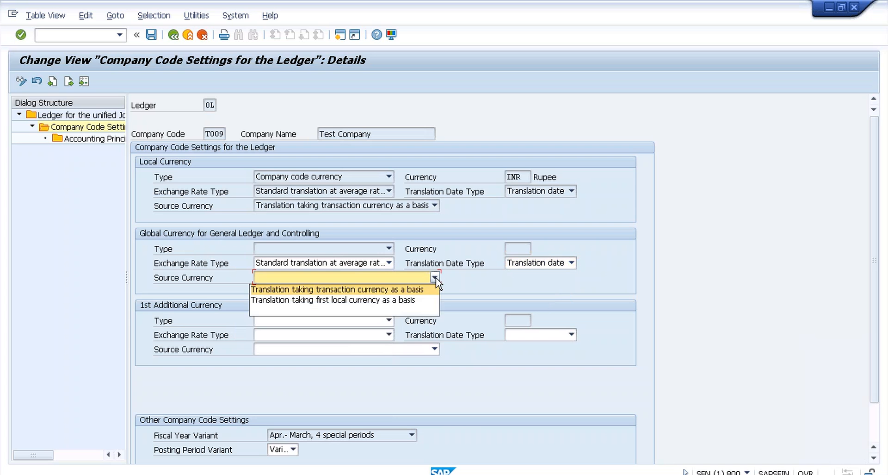
click(435, 277)
click(436, 277)
click(417, 290)
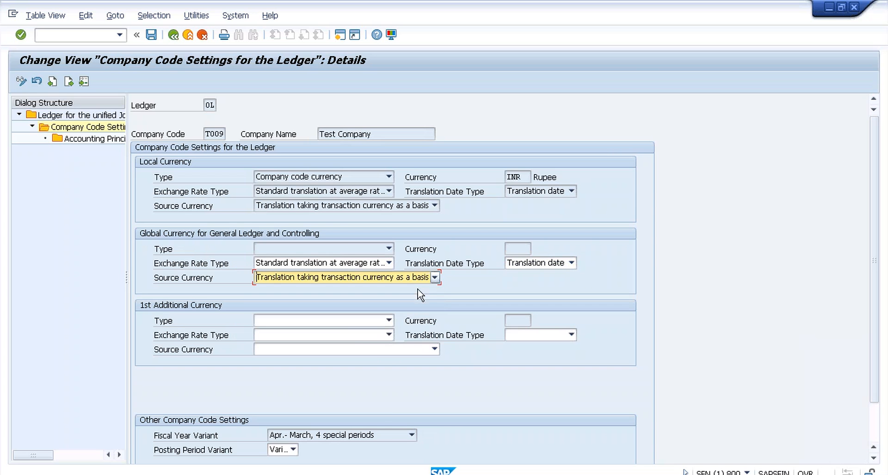
key(Return)
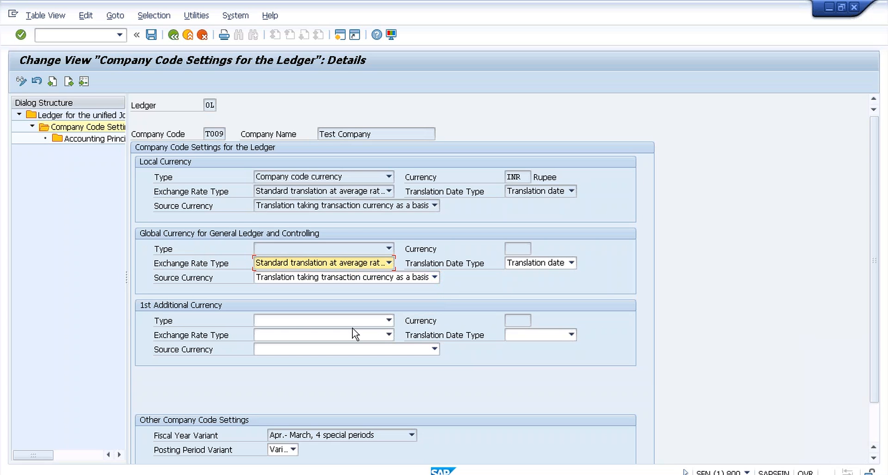
Step: Make the 1st additional currency Group currency with average-rate translation, translation date, and transaction-currency source
click(389, 320)
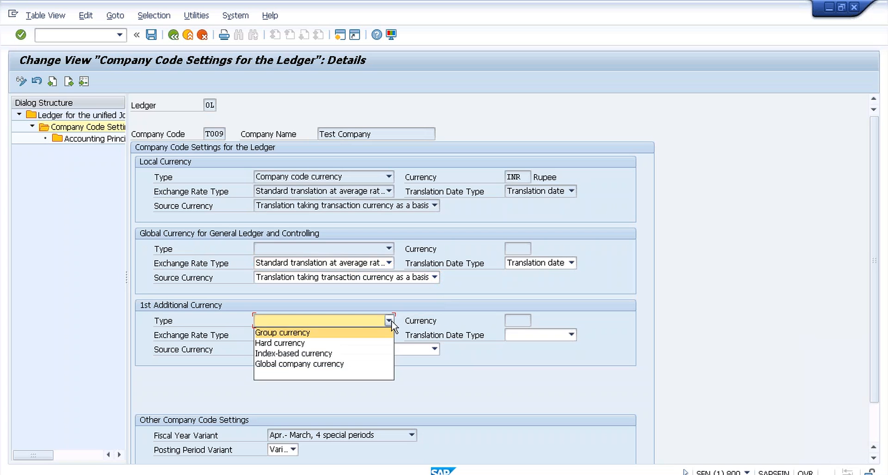
click(291, 334)
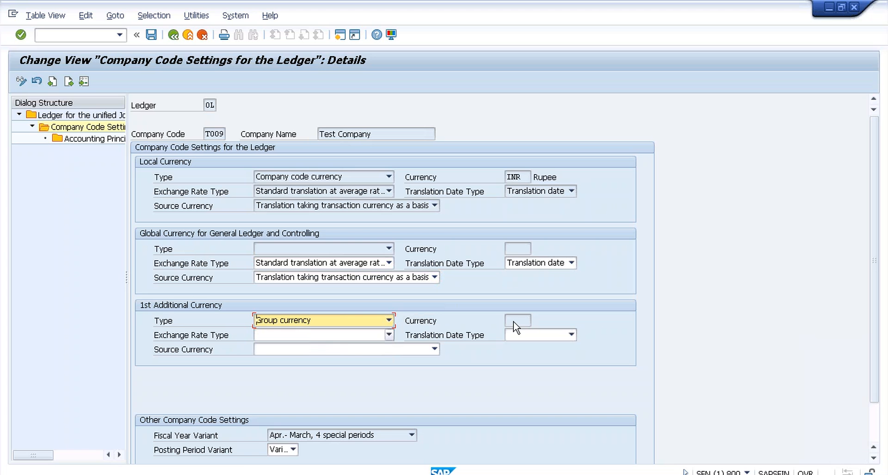
click(389, 335)
scroll(381, 449, down, 2)
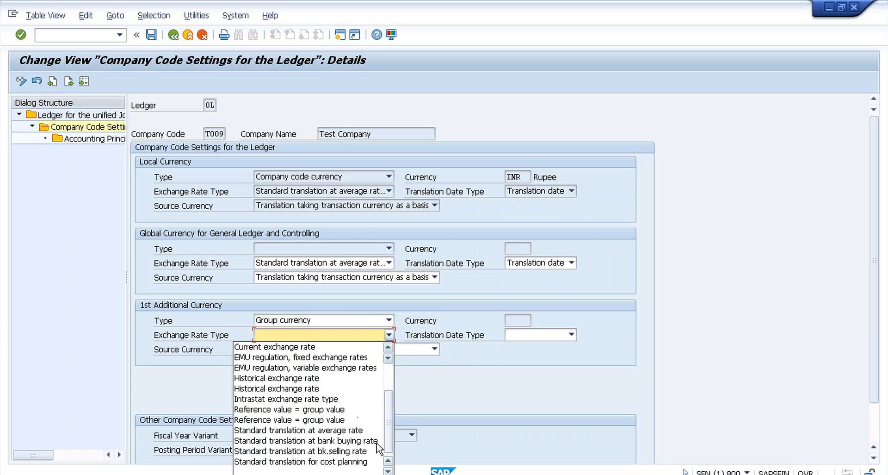
click(326, 431)
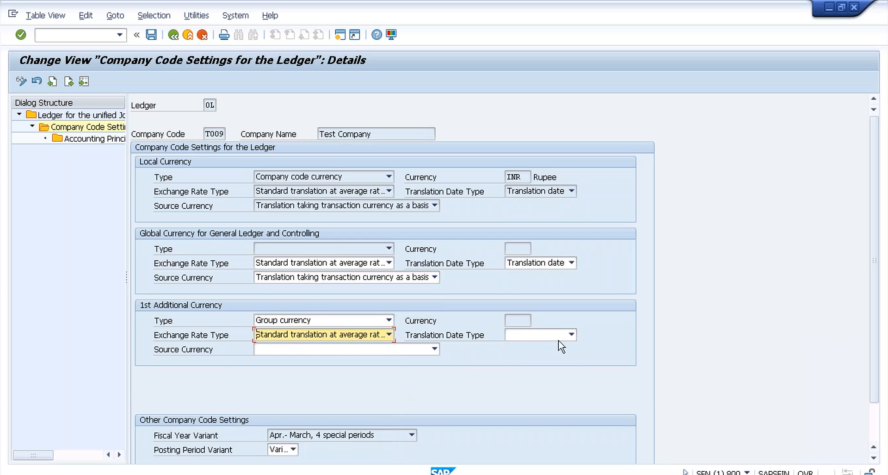
click(571, 334)
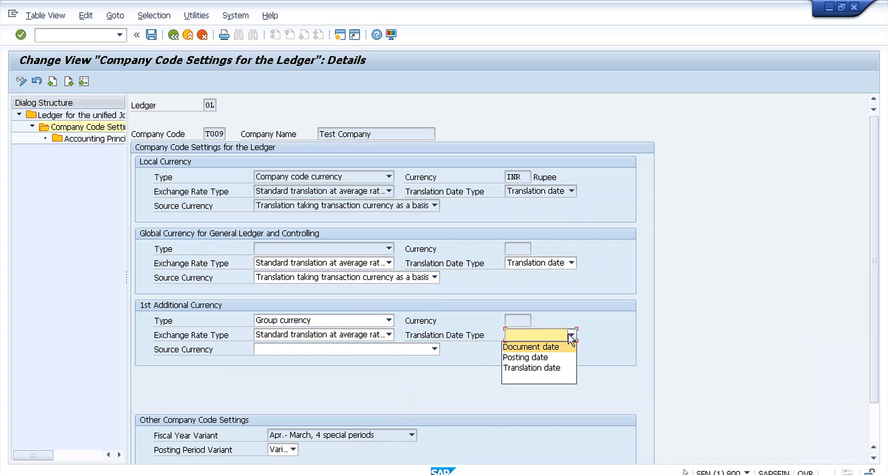
click(552, 368)
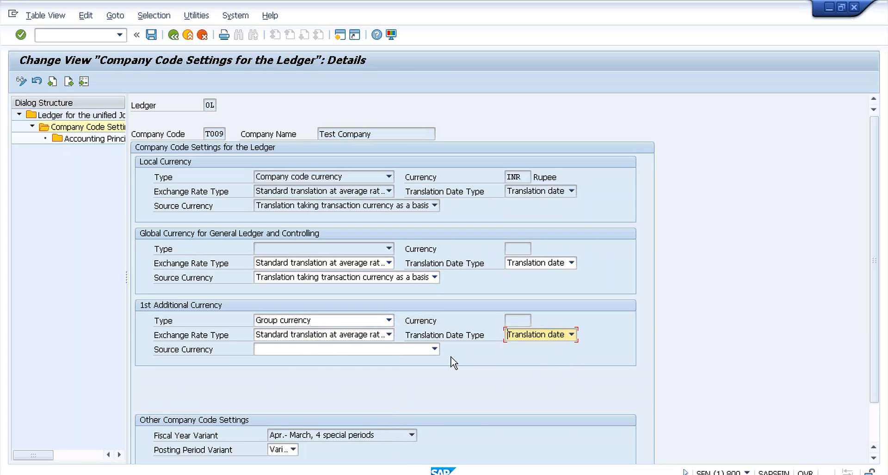
click(424, 349)
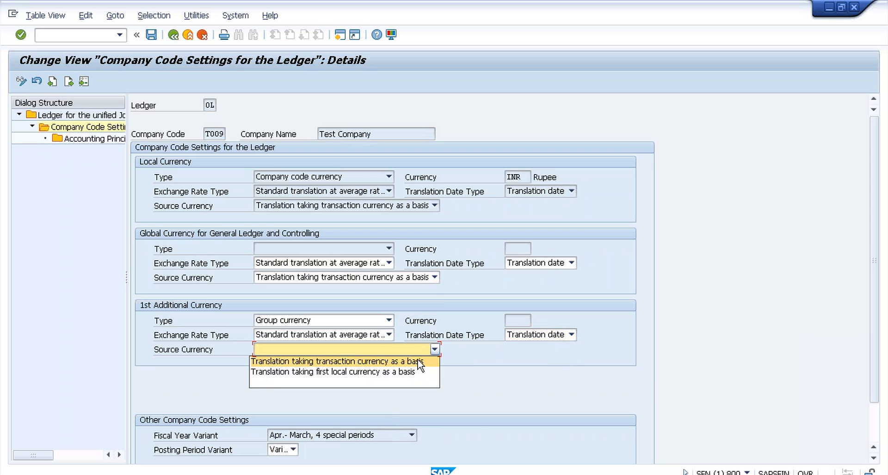
click(420, 361)
key(Return)
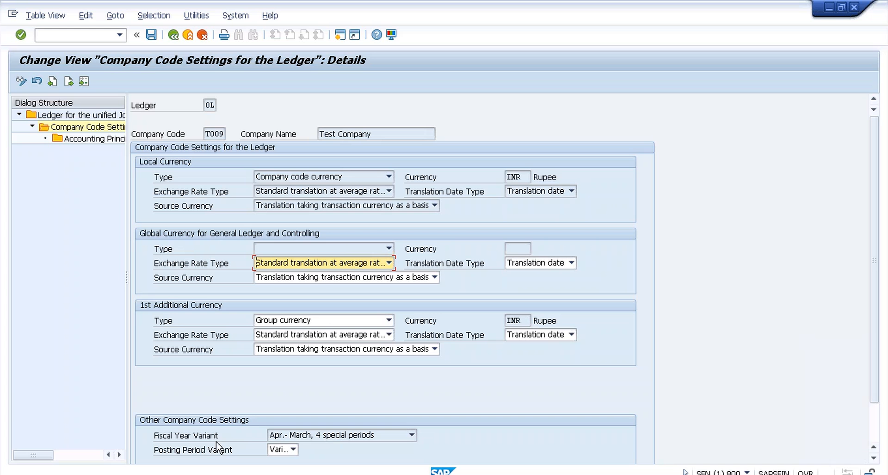
click(294, 449)
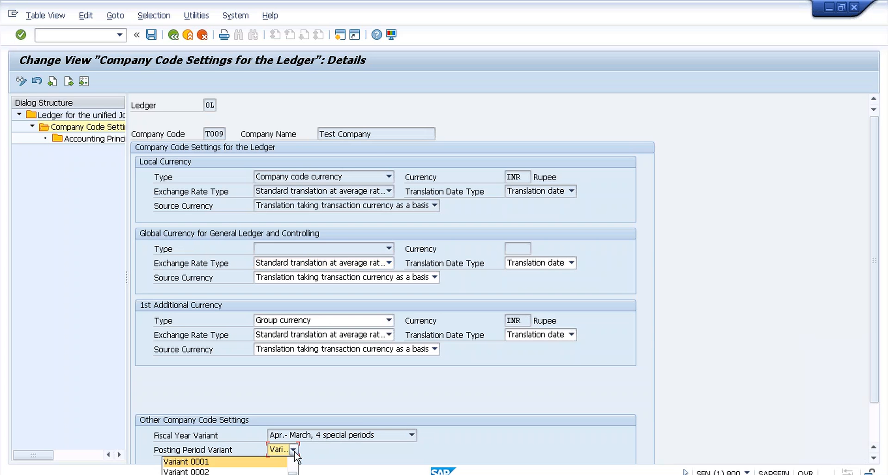
click(295, 449)
click(294, 449)
click(151, 36)
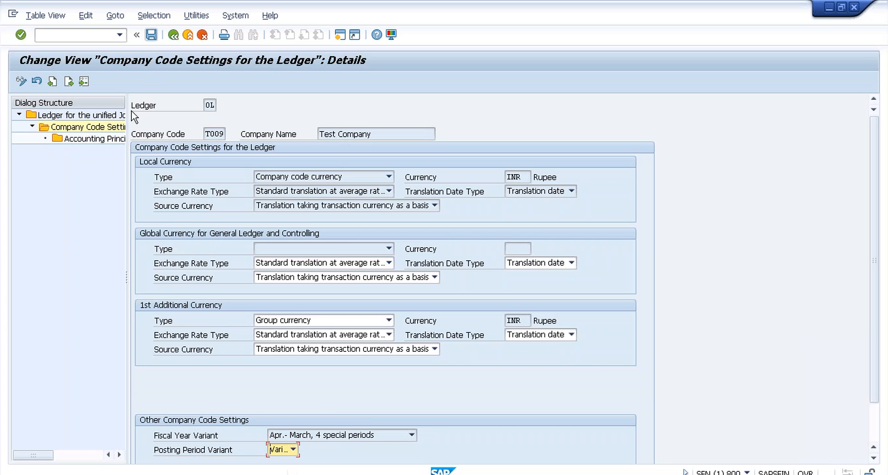
Step: Open the Accounting Principles for Ledger and Company Code view for ledger 0L and T009
double_click(110, 140)
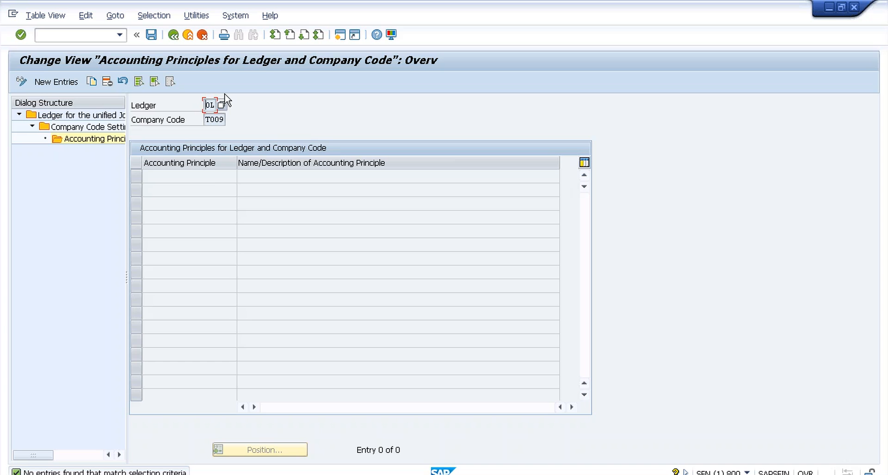
Step: Add a new entry assigning accounting principle LGAP to ledger 0L and company code T009
click(64, 86)
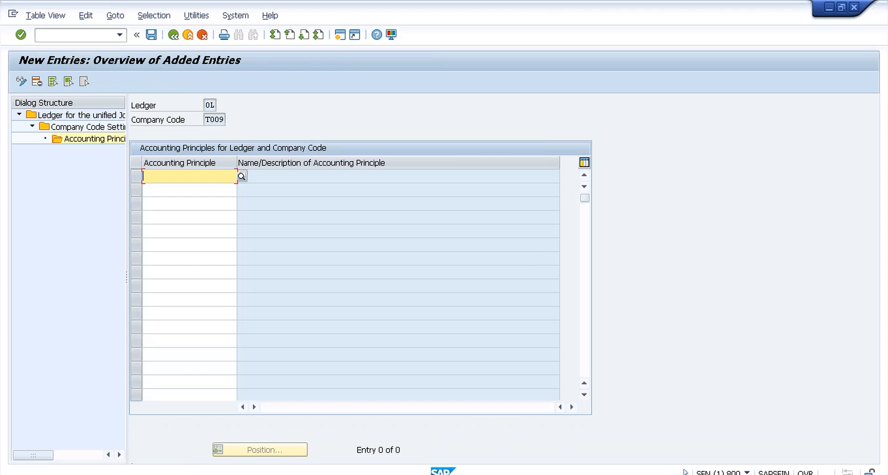
click(242, 176)
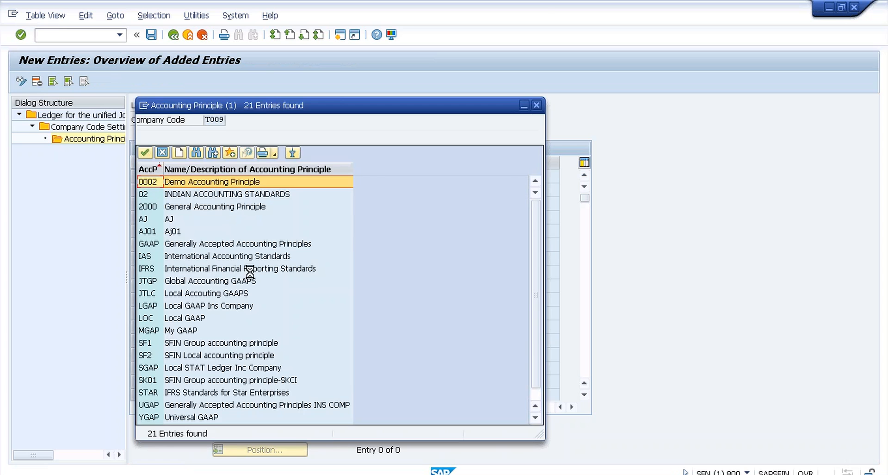
double_click(204, 306)
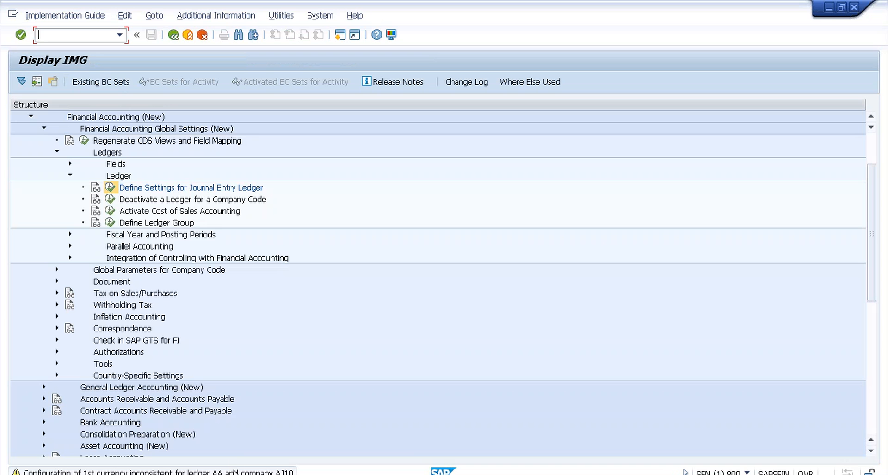
click(235, 473)
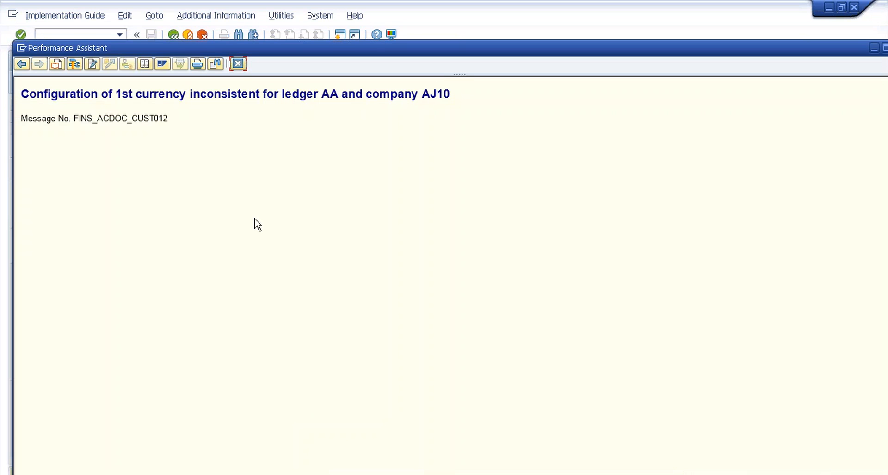
click(245, 64)
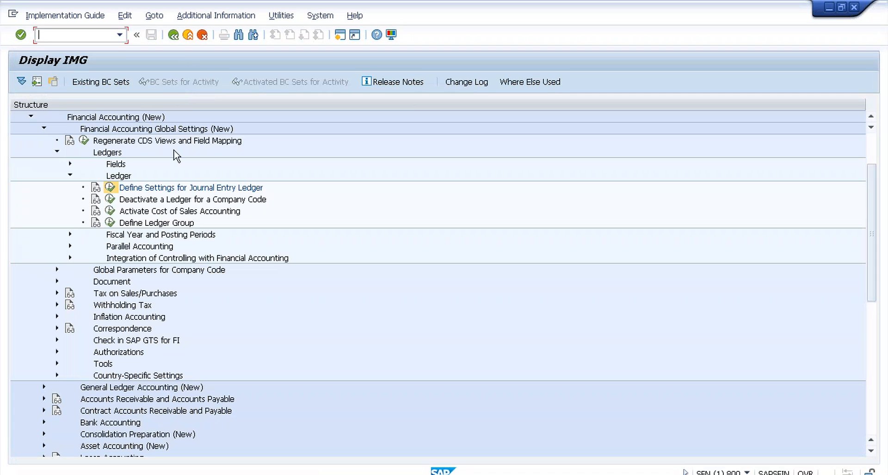
click(110, 188)
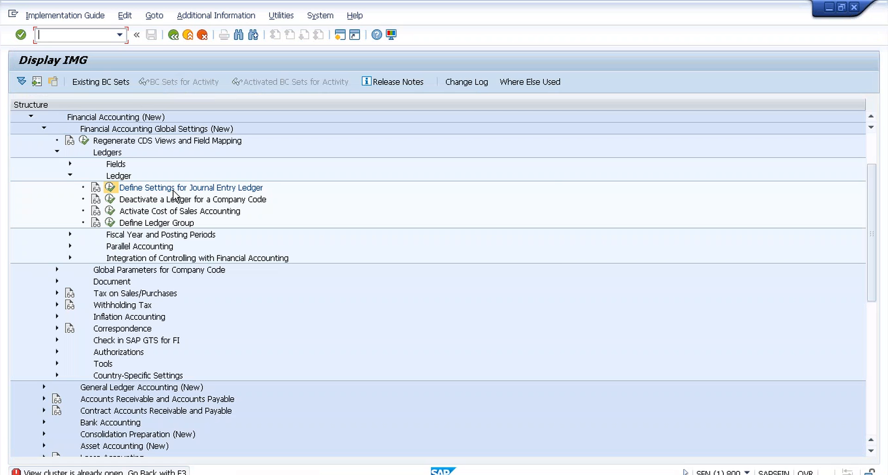
Step: Switch to the SM12 lock entry list and close it after finding no locks
key(alt+Tab)
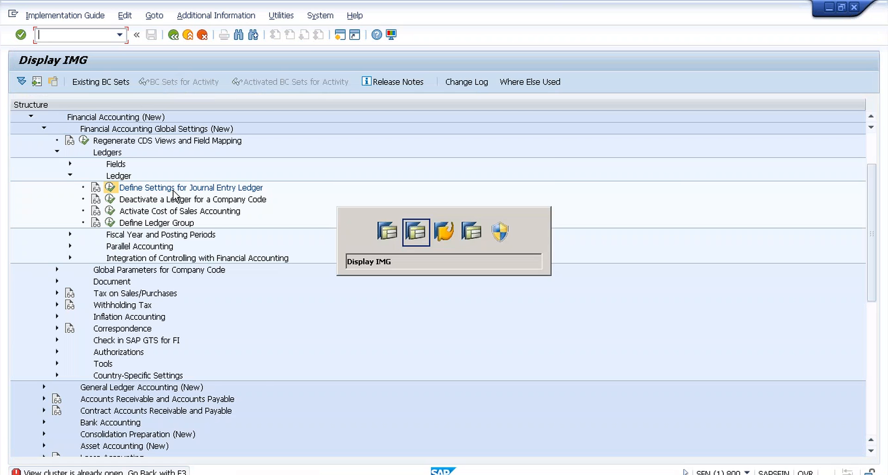
key(alt+Tab)
key(alt+Tab)
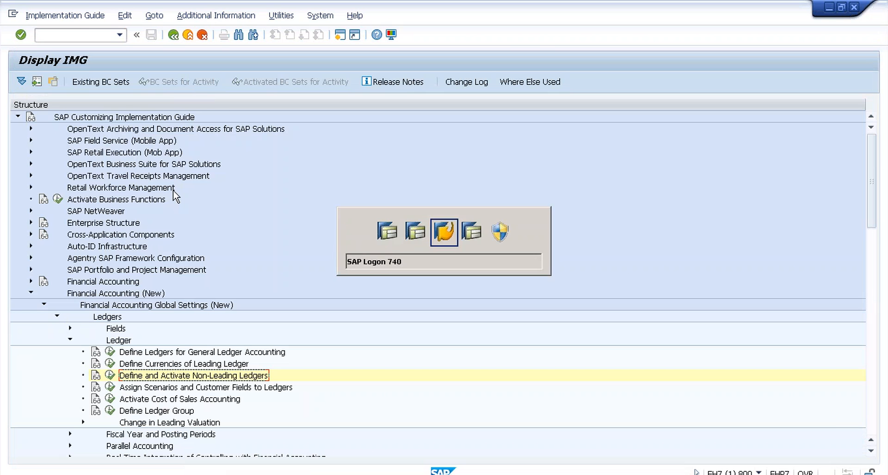
key(alt+Tab)
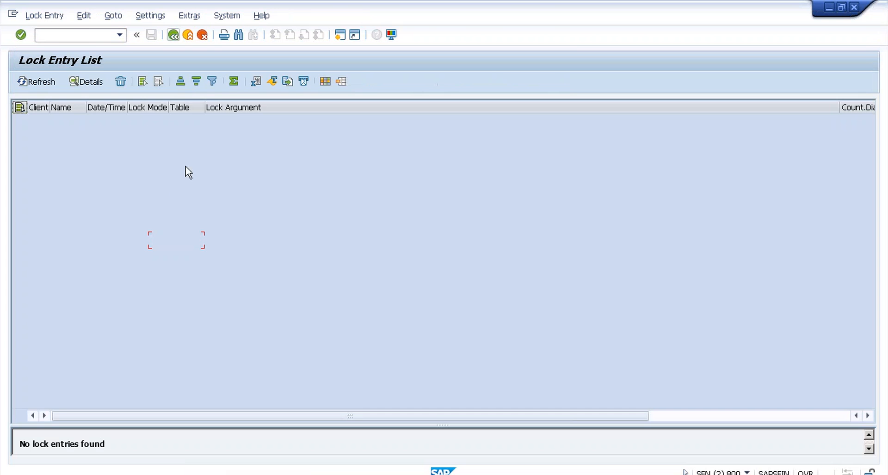
click(203, 37)
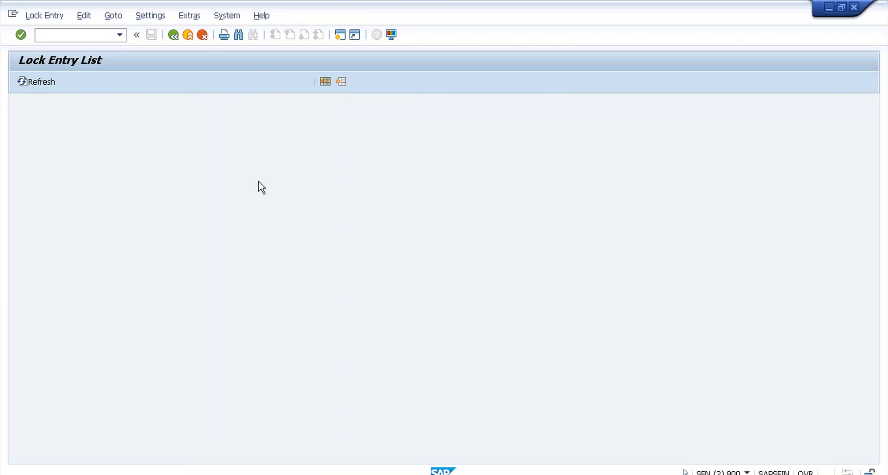
Step: Return to the IMG, rerun the journal entry ledger settings, and go back to the customizing project
key(alt+Tab)
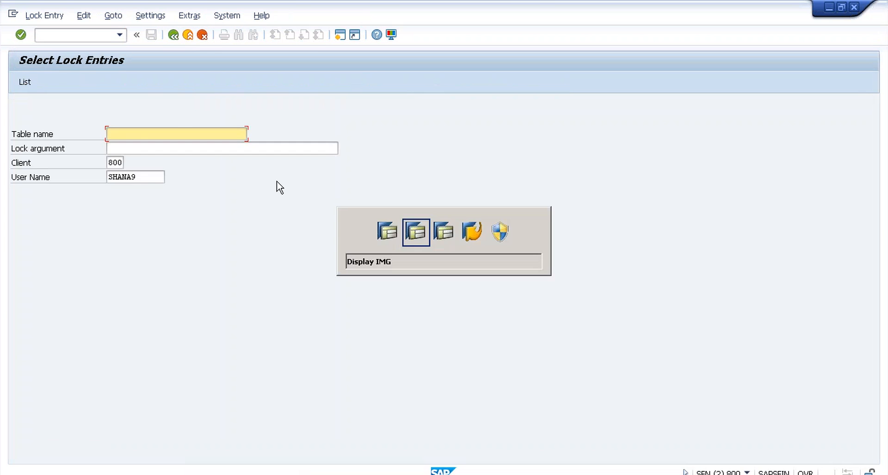
key(alt+Tab)
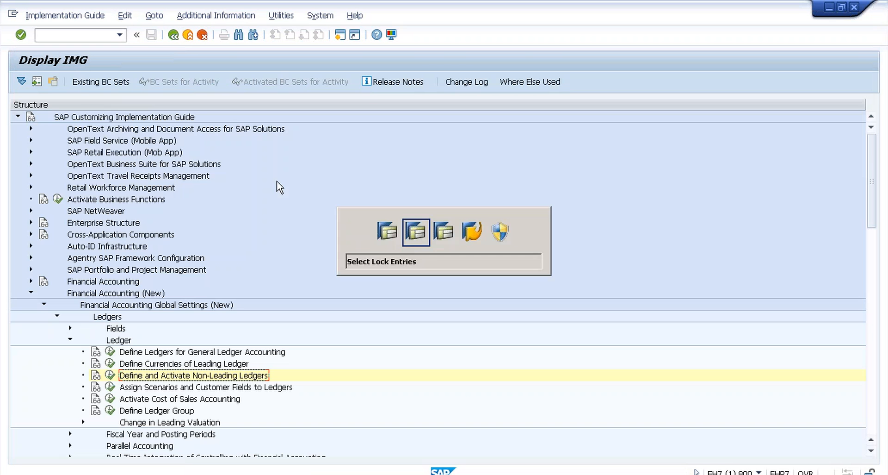
key(alt+Tab)
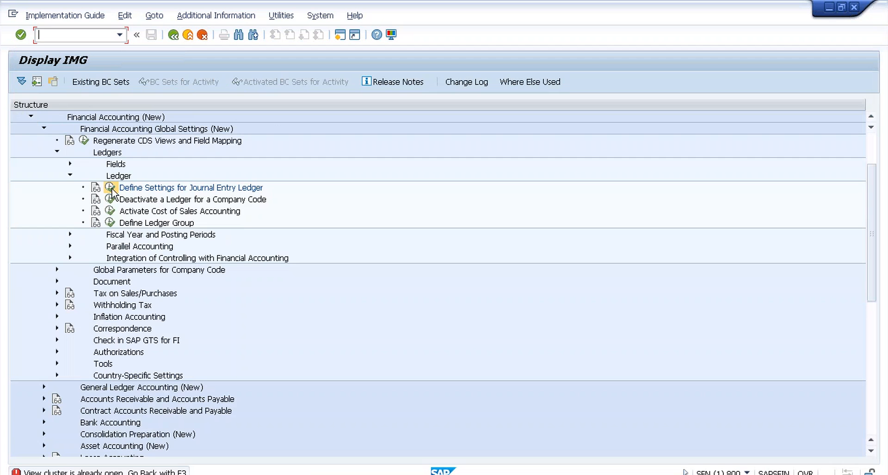
click(111, 188)
click(178, 37)
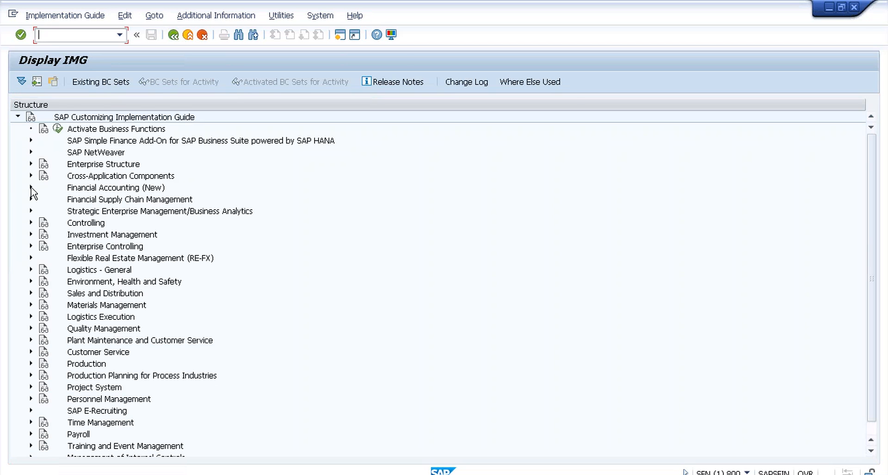
Step: Expand Financial Accounting (New) > Global Settings > Ledgers > Ledger, open Define Settings for Journal Entry Ledger, then return
click(31, 187)
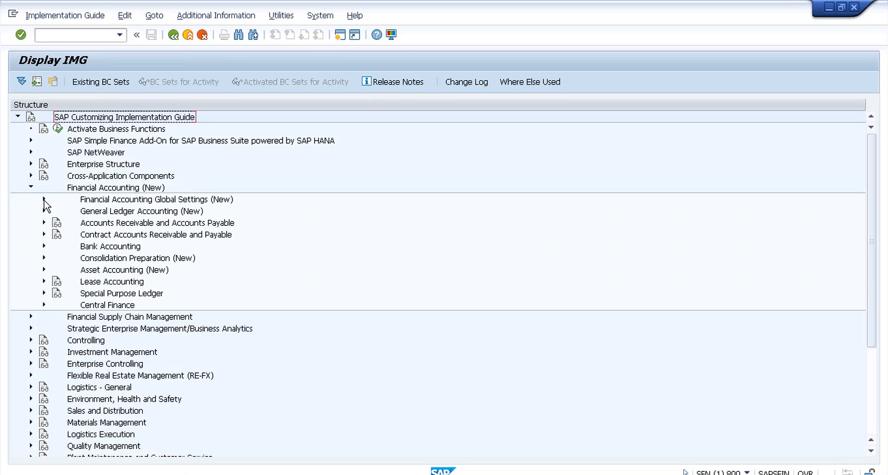
click(44, 199)
click(56, 222)
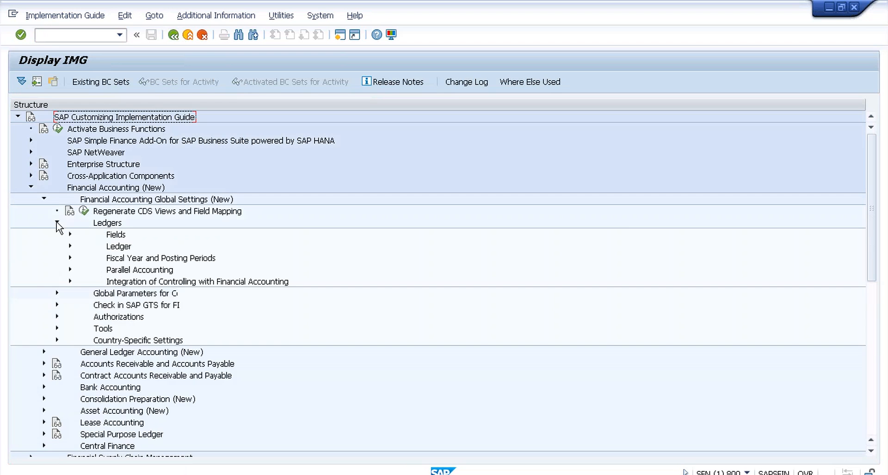
click(70, 246)
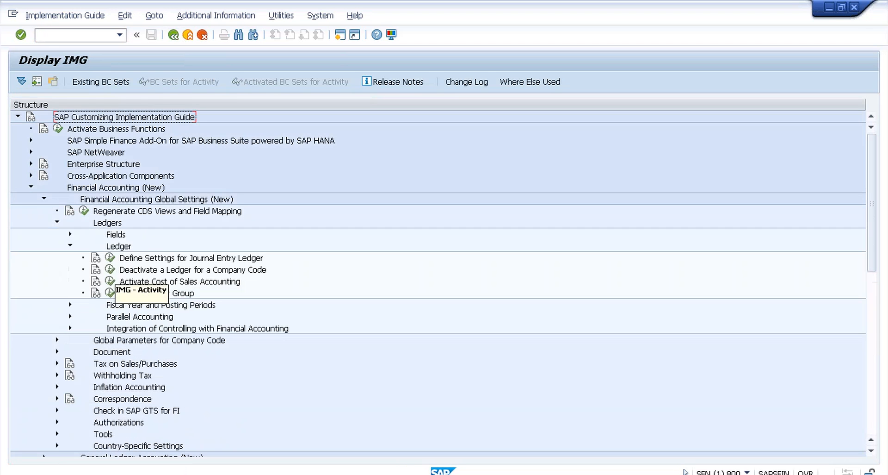
double_click(230, 259)
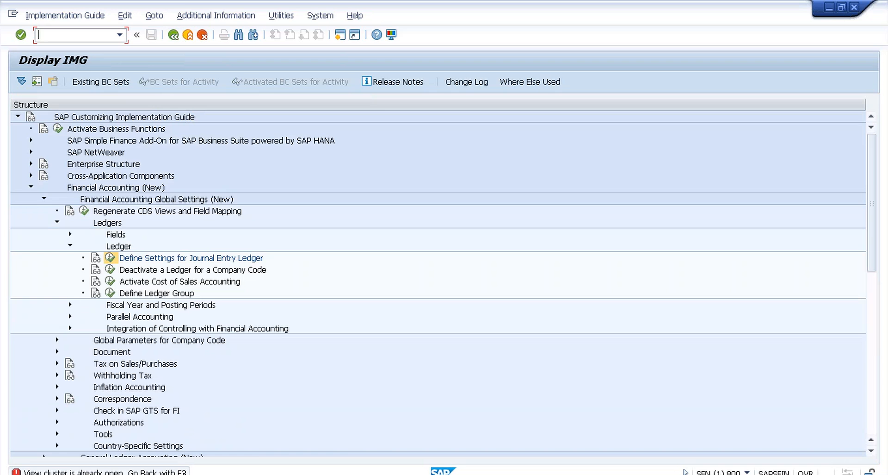
key(F3)
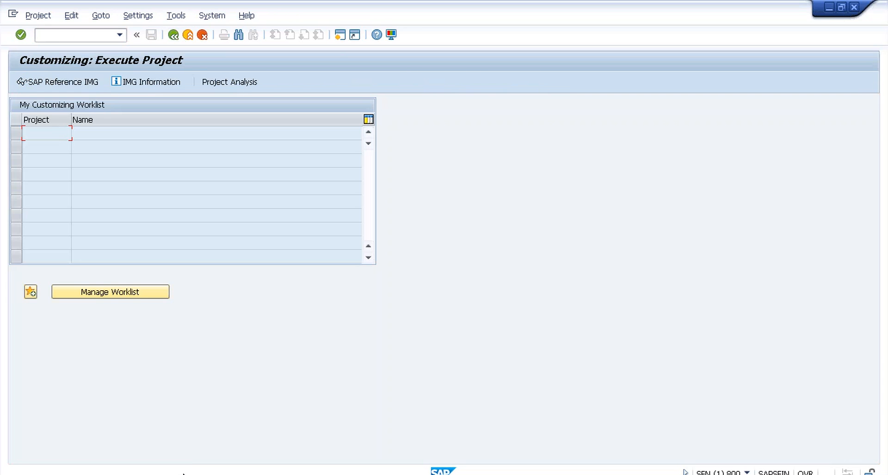
Step: Reopen the SAP Reference IMG window and expand Financial Accounting (New) > Global Settings > Ledgers > Ledger
click(83, 82)
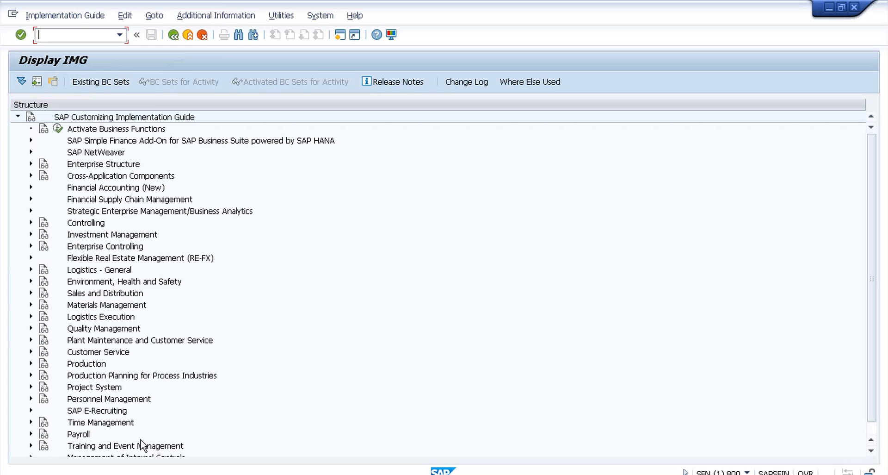
click(144, 474)
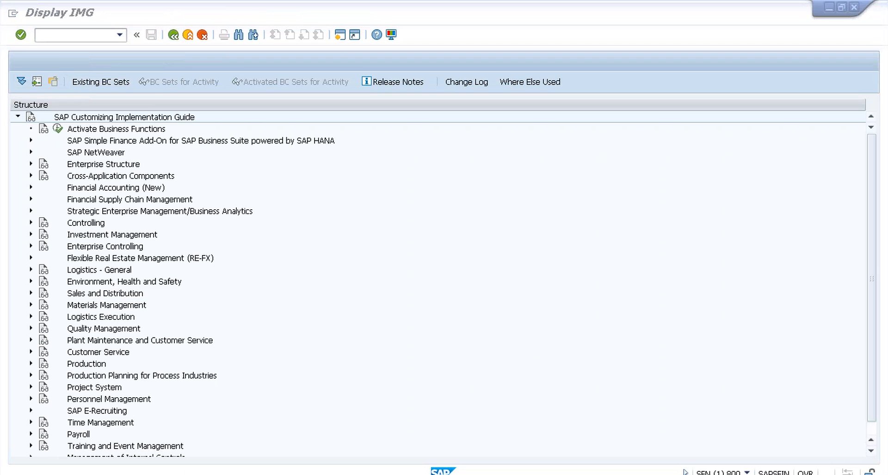
click(120, 473)
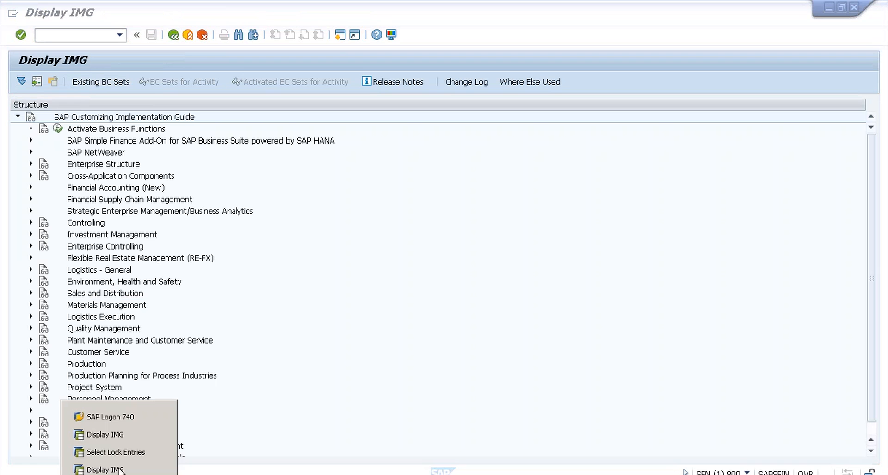
click(32, 192)
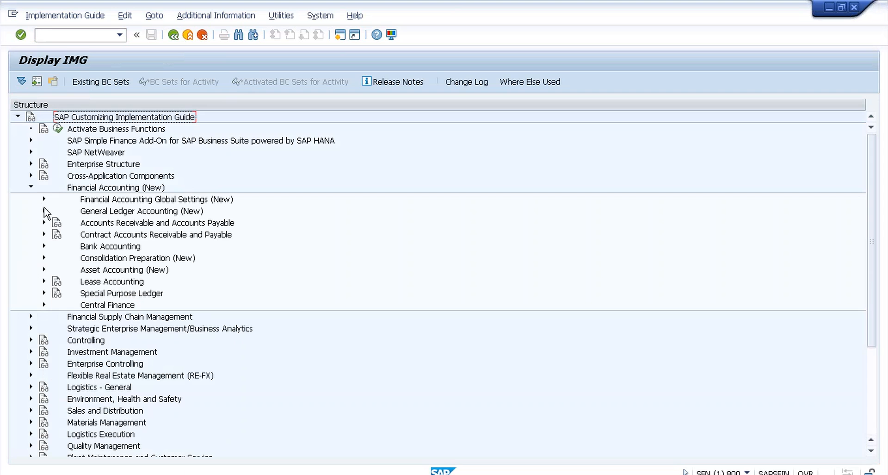
click(43, 199)
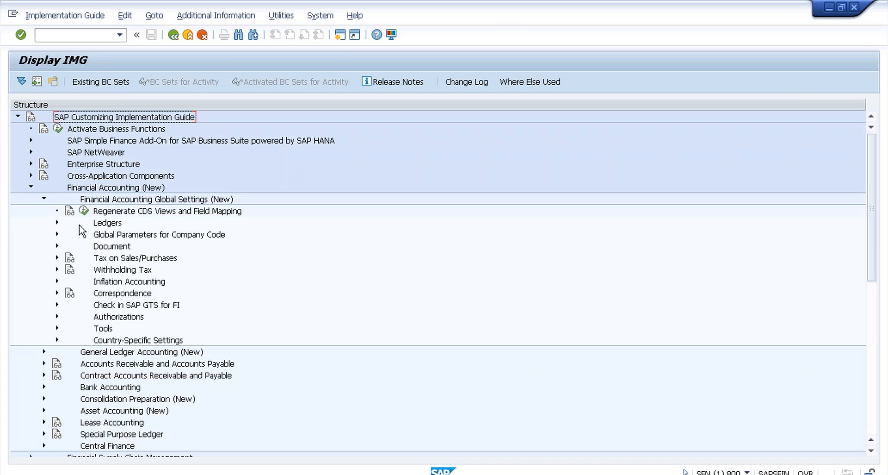
click(57, 223)
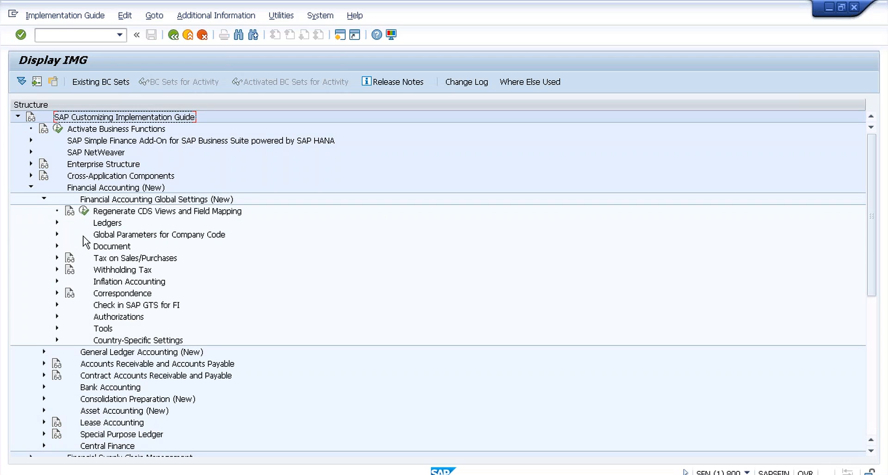
click(69, 246)
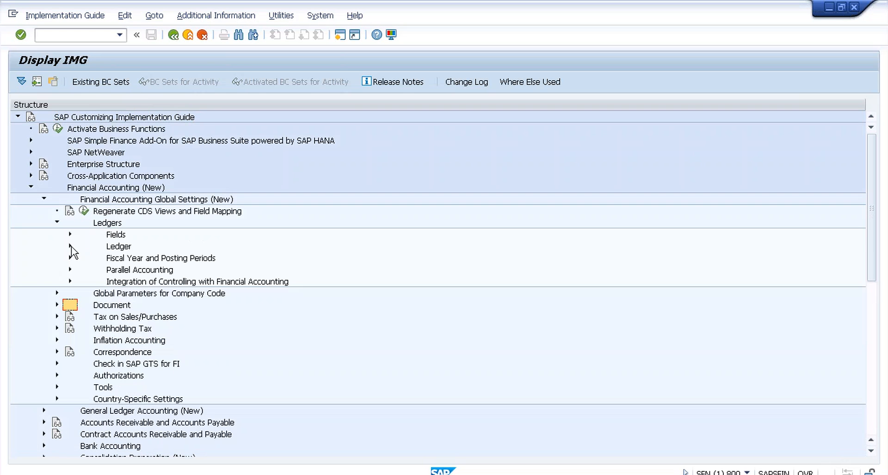
click(71, 246)
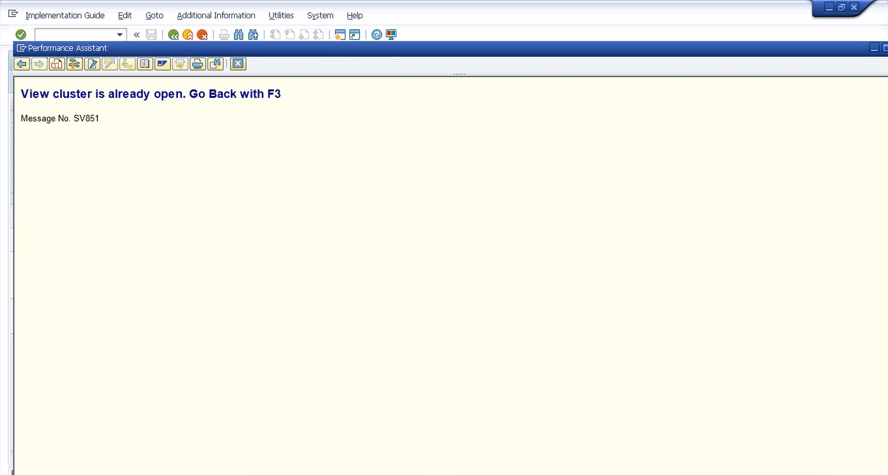
Step: Close the message help and log off the SAP session, confirming the log-off prompt
click(239, 63)
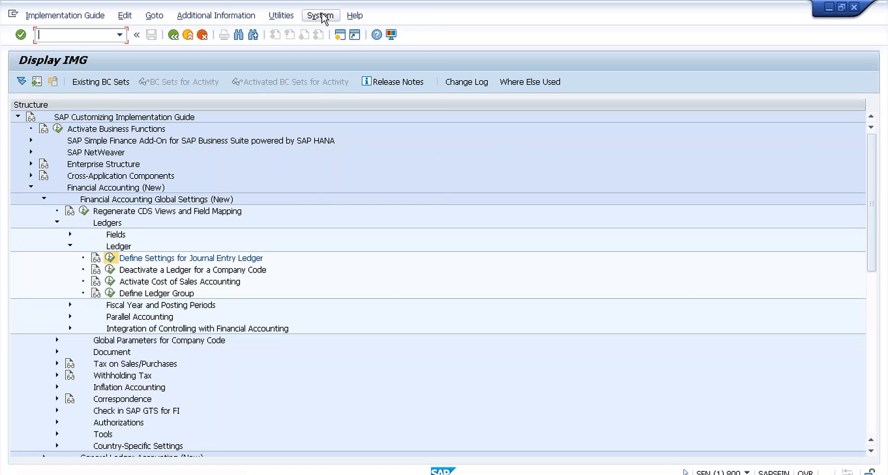
click(323, 14)
click(323, 15)
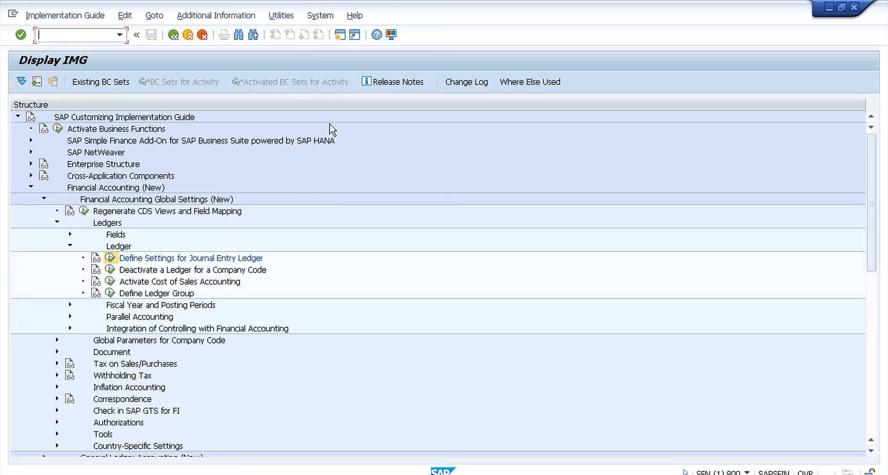
click(315, 16)
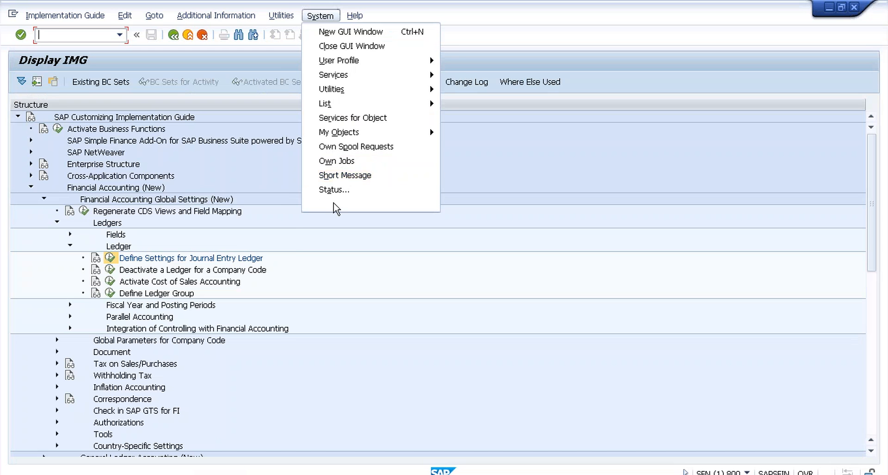
click(333, 203)
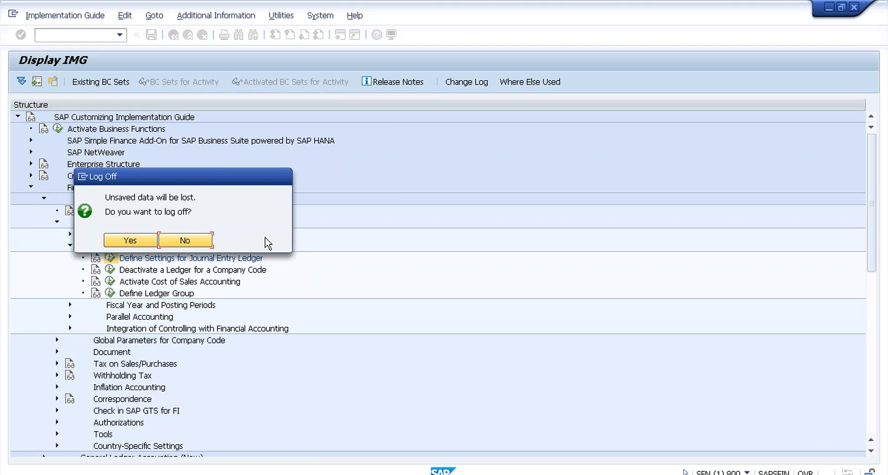
key(Tab)
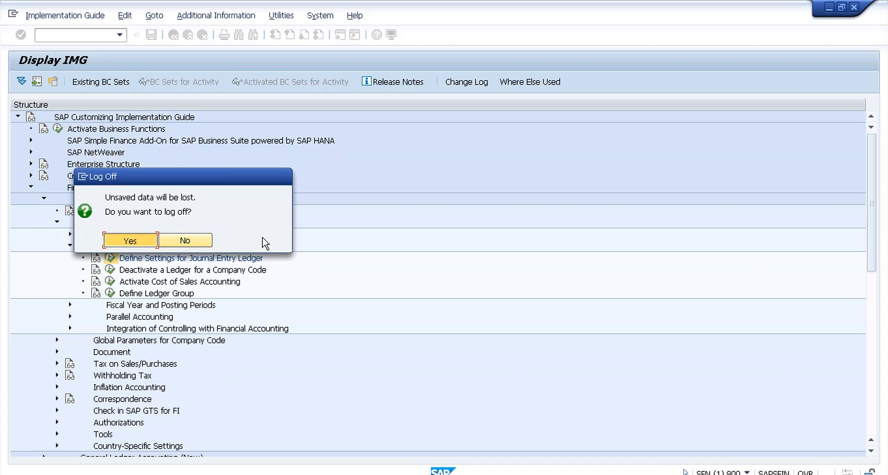
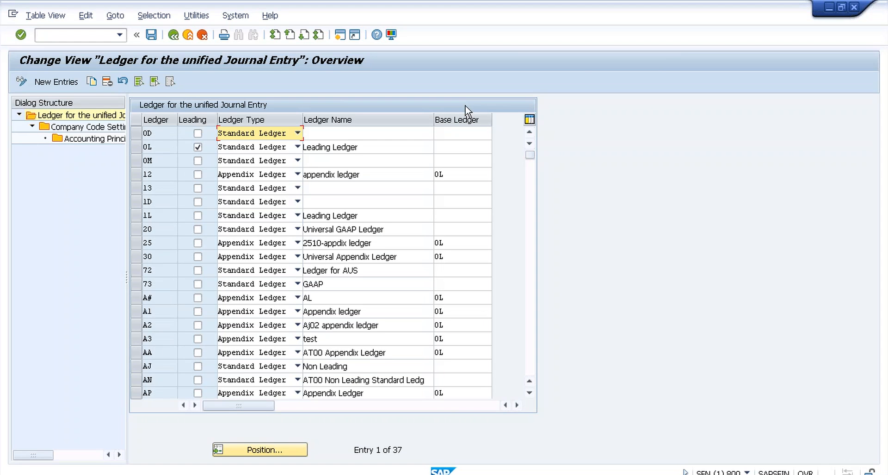
Step: Open Company Code Settings for ledger 0L past the messages and position the list on T009
click(136, 148)
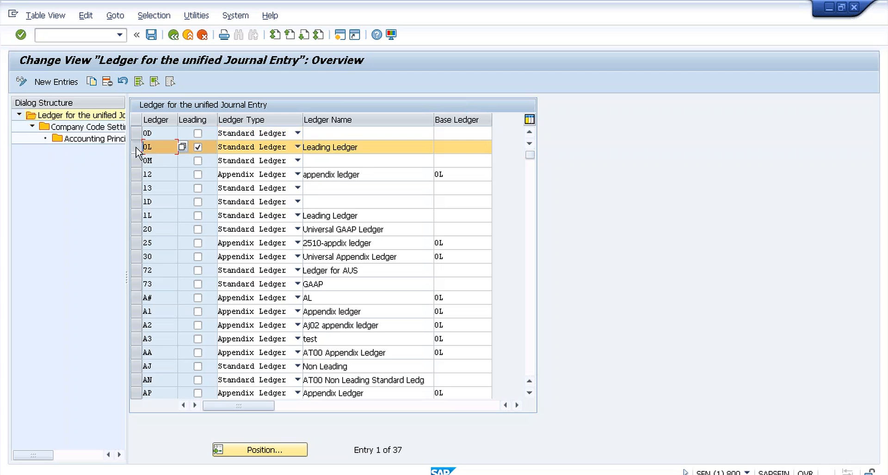
double_click(99, 129)
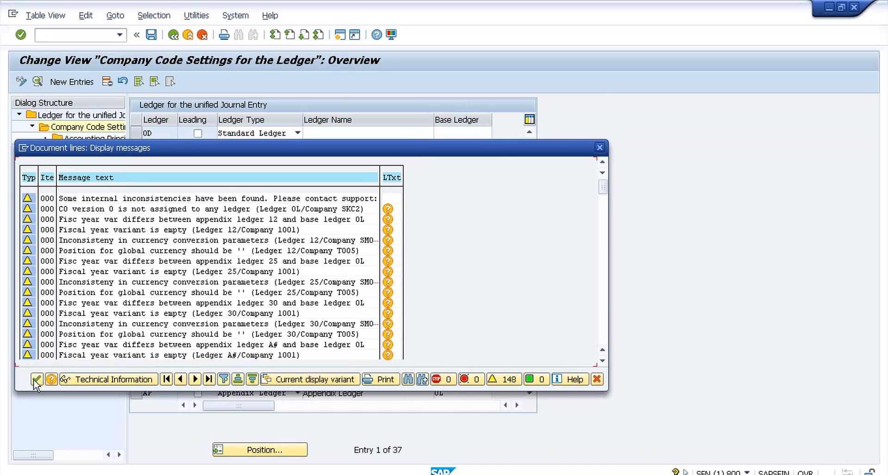
click(37, 380)
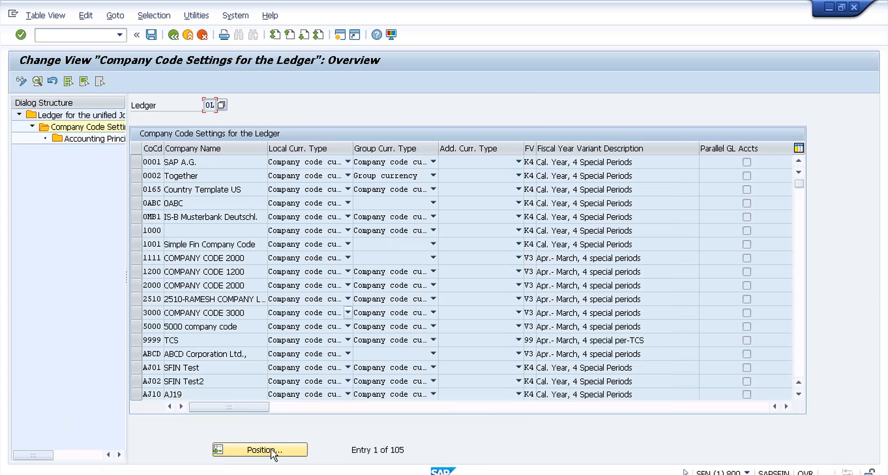
click(249, 449)
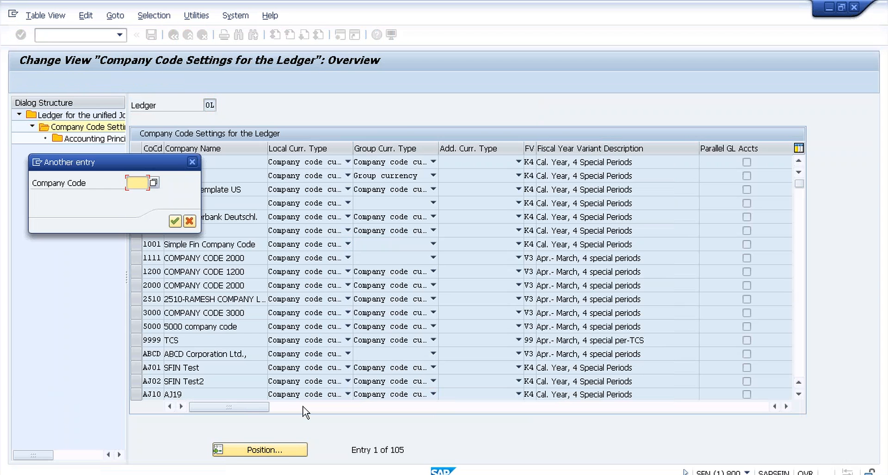
text(t00)
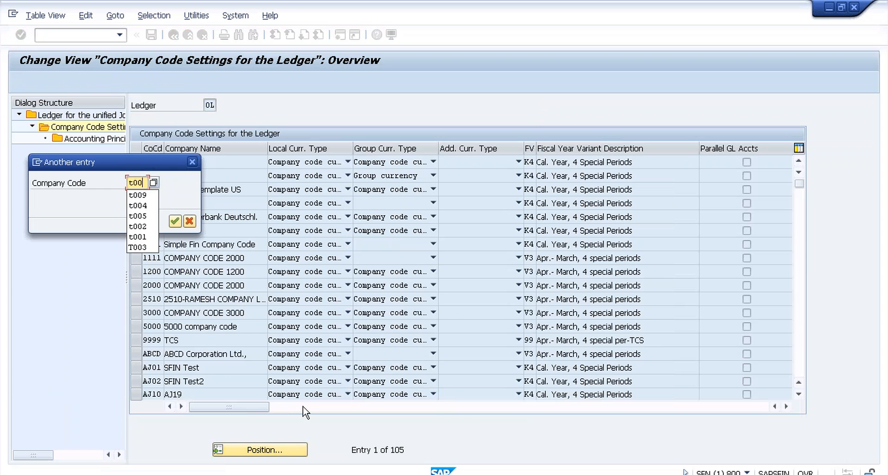
text(9)
key(Return)
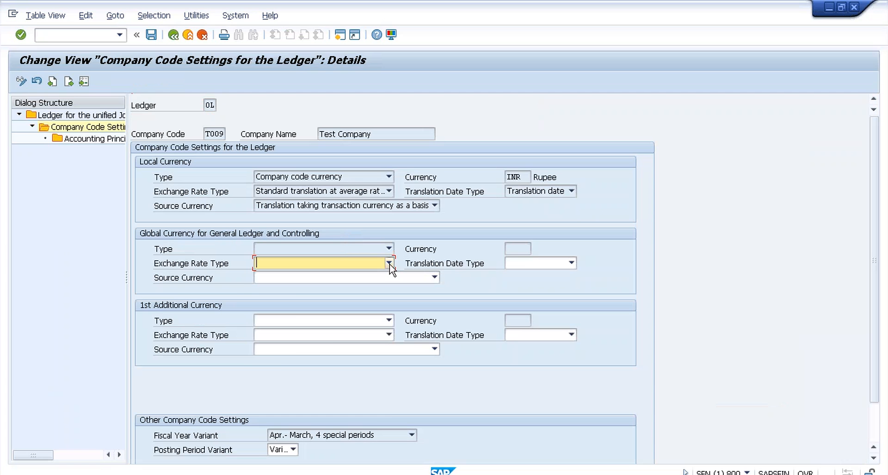
Step: Set T009's global currency to average rate, translation date, and transaction currency as source
click(389, 262)
scroll(390, 377, down, 2)
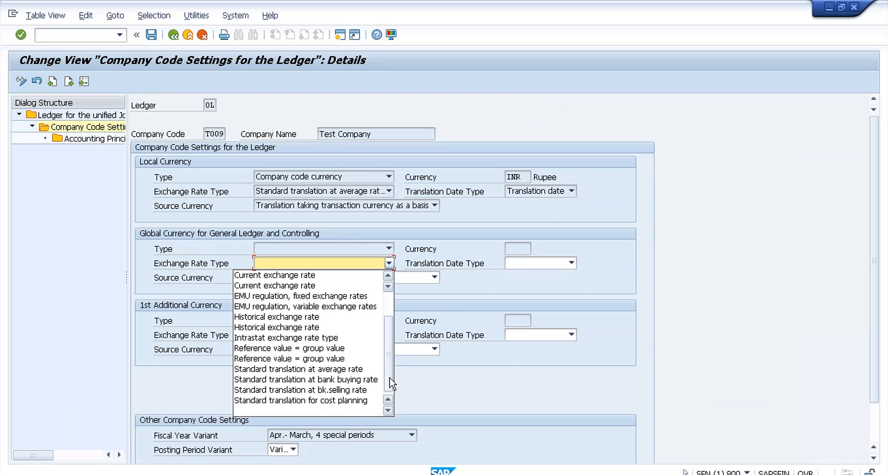
click(331, 369)
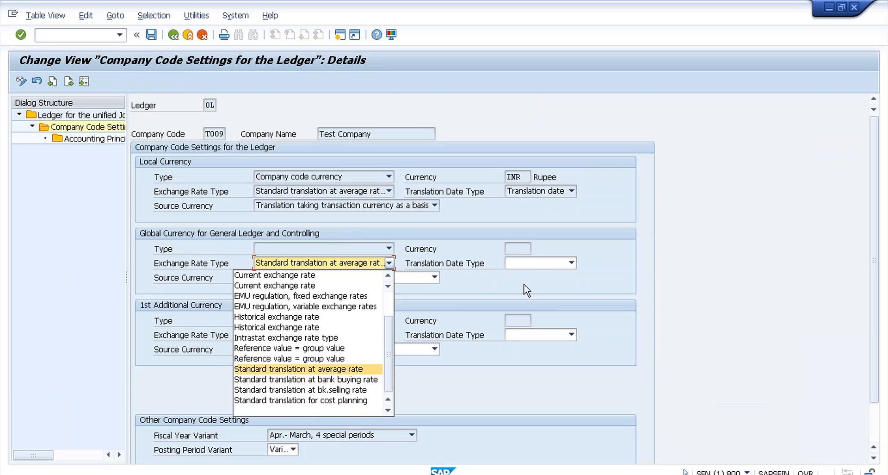
click(537, 263)
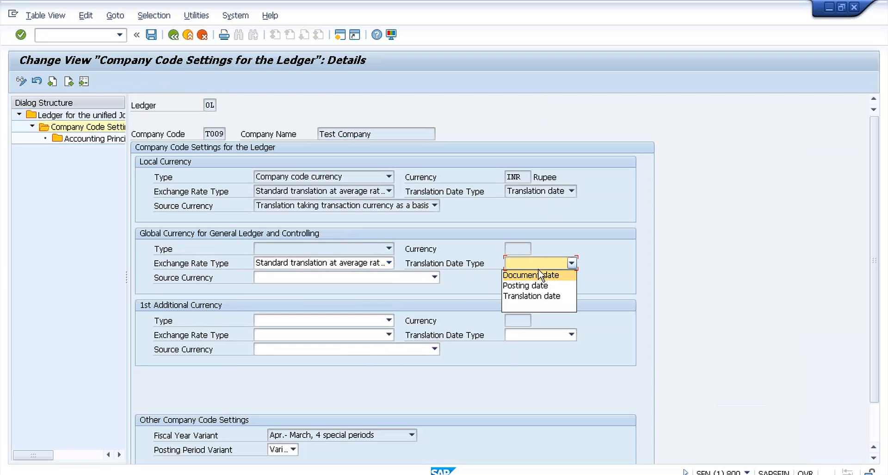
click(532, 297)
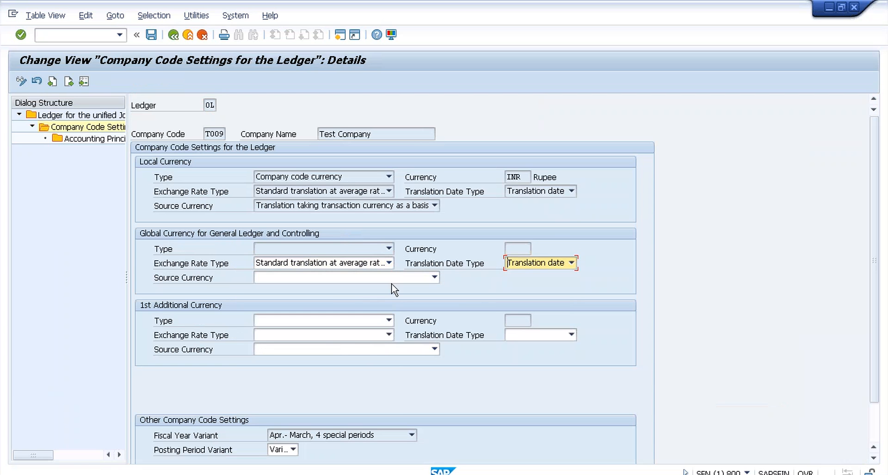
click(392, 281)
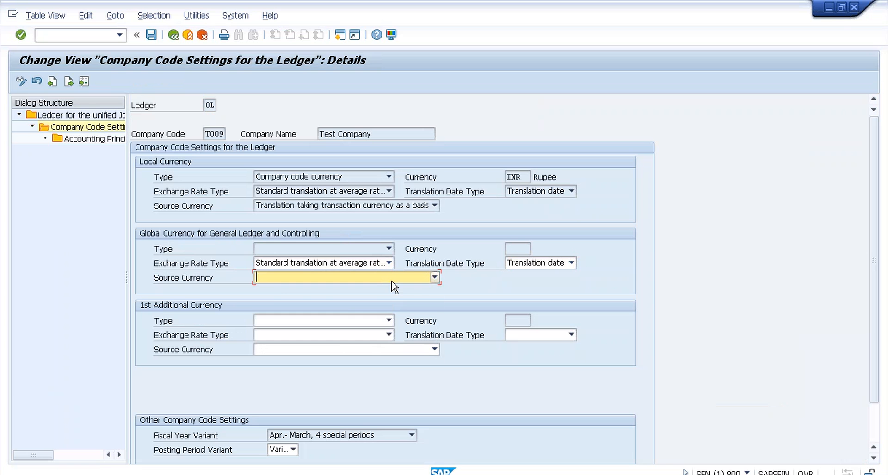
click(392, 281)
click(384, 290)
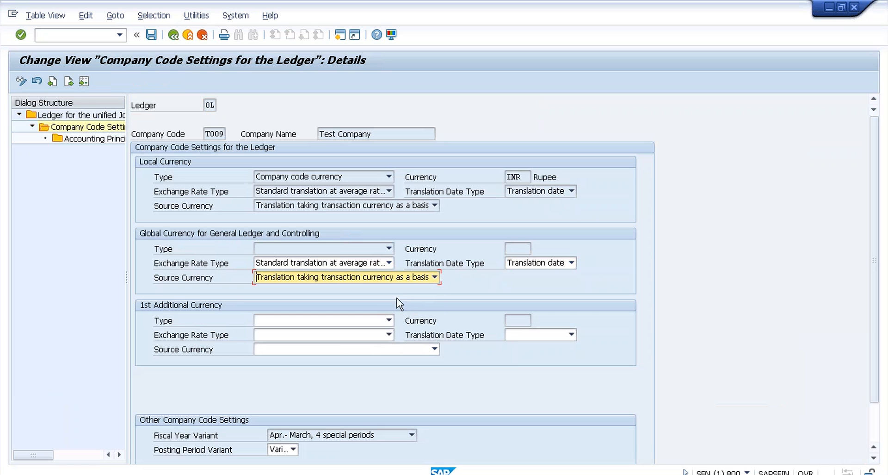
Step: Make the 1st additional currency a group currency with the same average-rate settings, then save
click(390, 321)
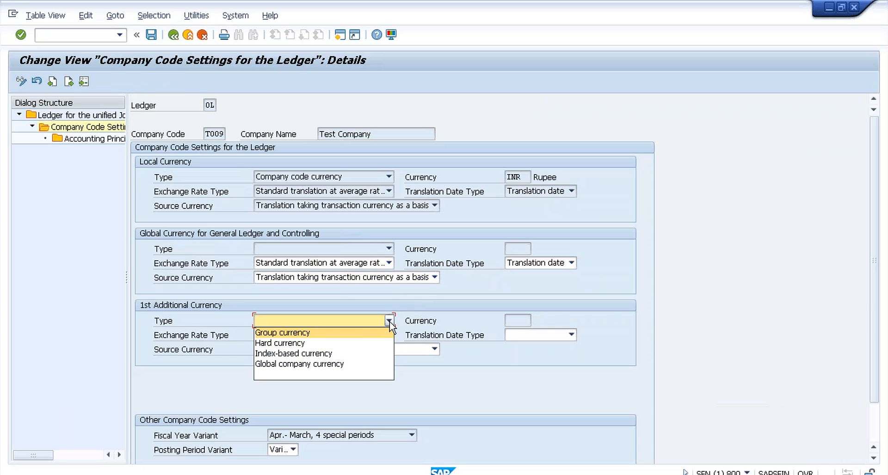
click(296, 332)
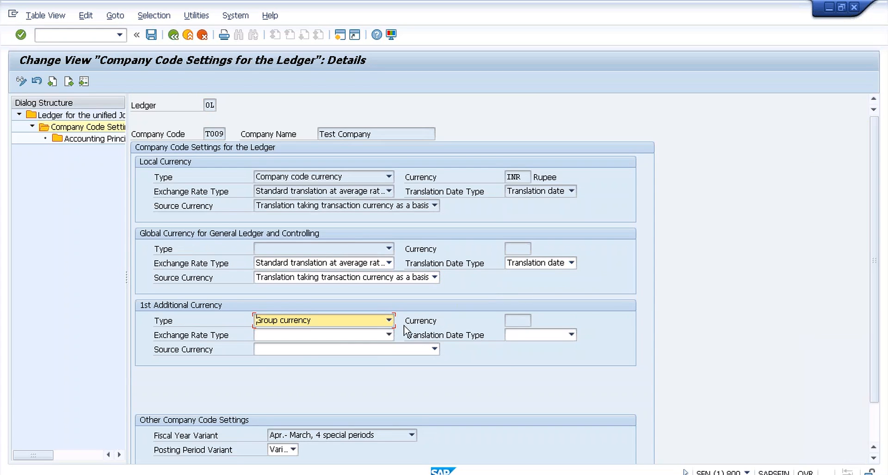
click(389, 334)
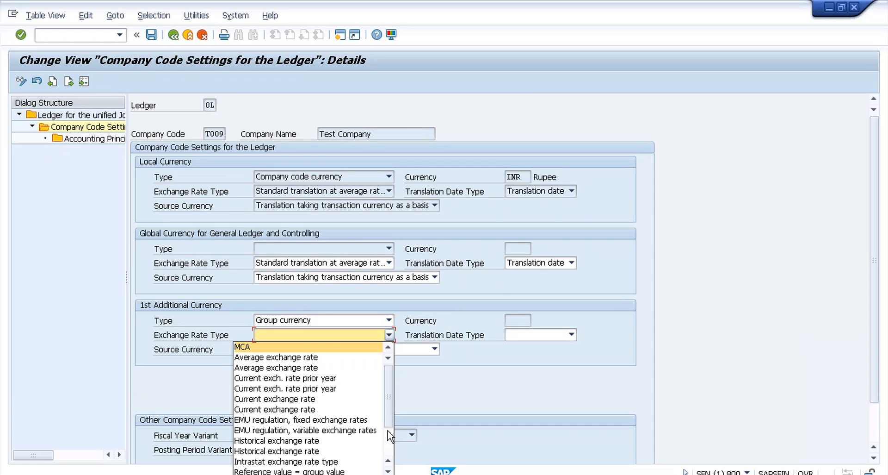
scroll(390, 436, down, 2)
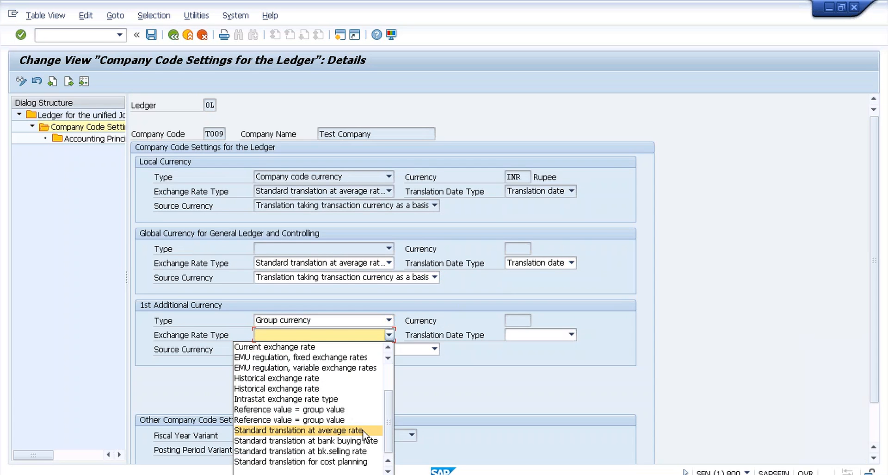
click(366, 430)
click(572, 334)
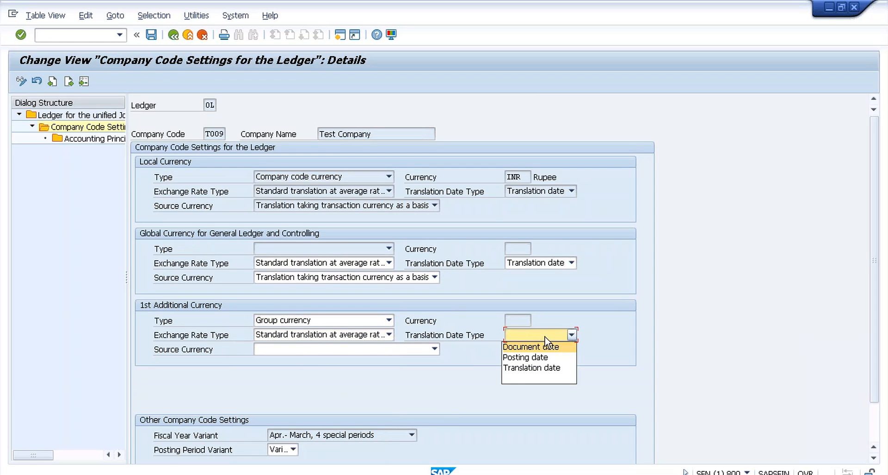
click(541, 368)
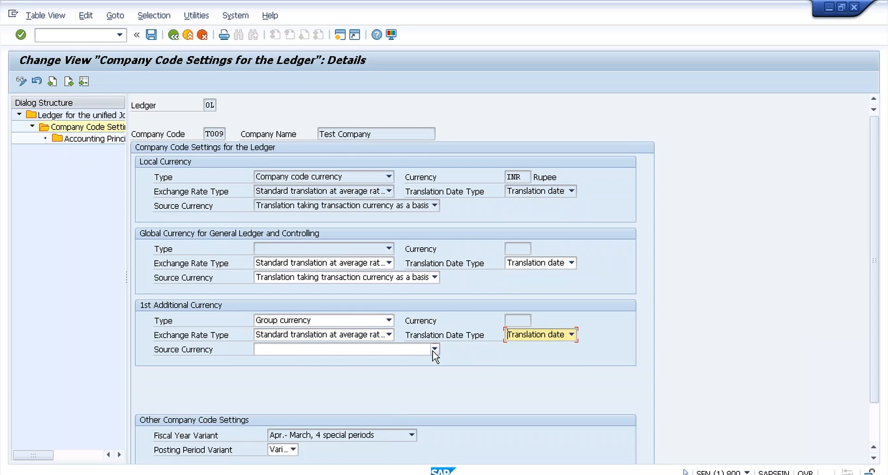
click(434, 350)
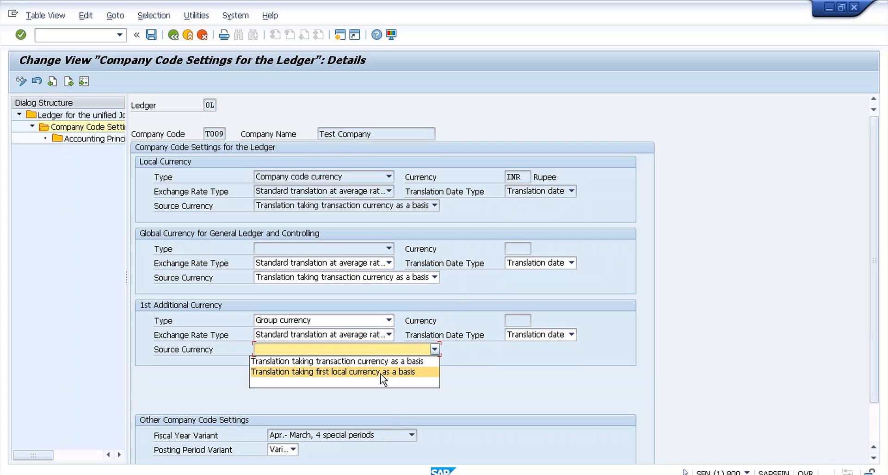
click(383, 363)
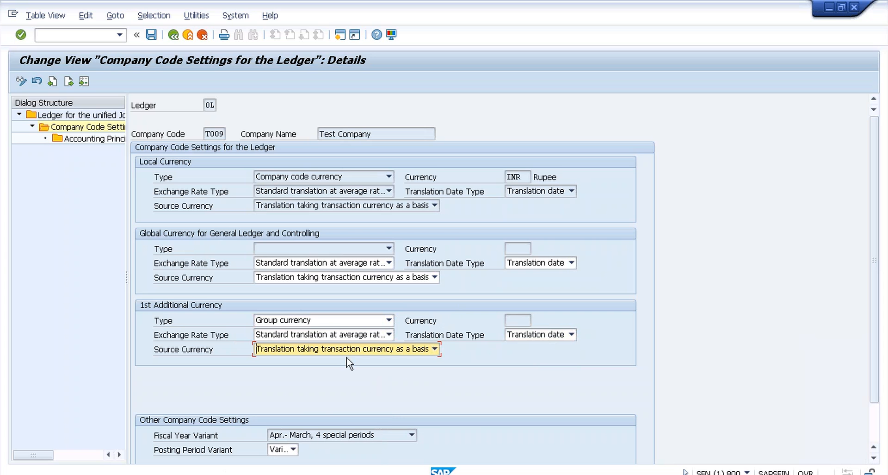
click(151, 36)
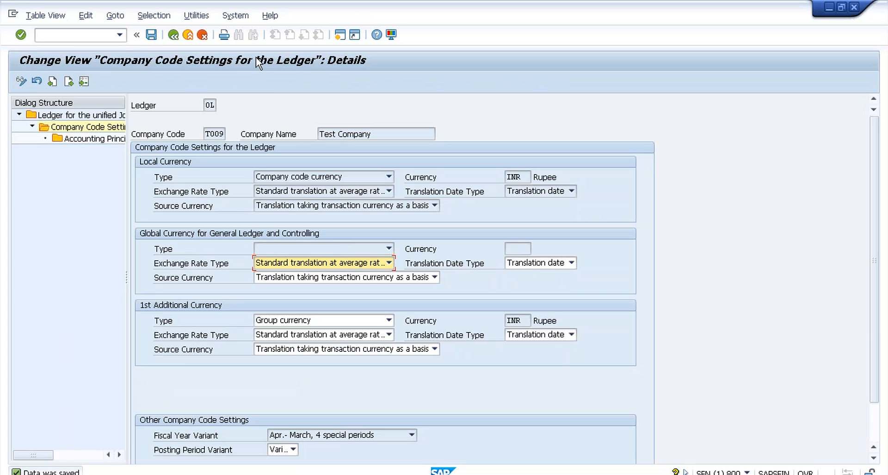
Step: Add accounting principle LGAP (Local GAAP Ins Company) for 0L and T009, save, and return to the ledgers
double_click(117, 140)
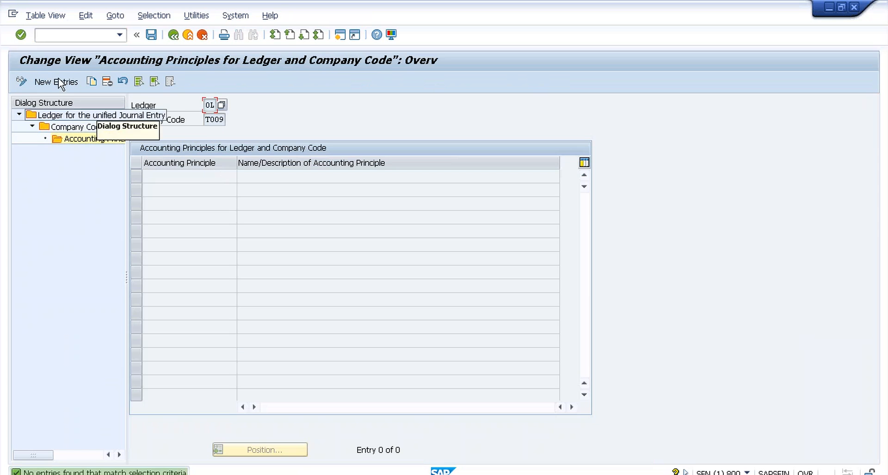
click(59, 82)
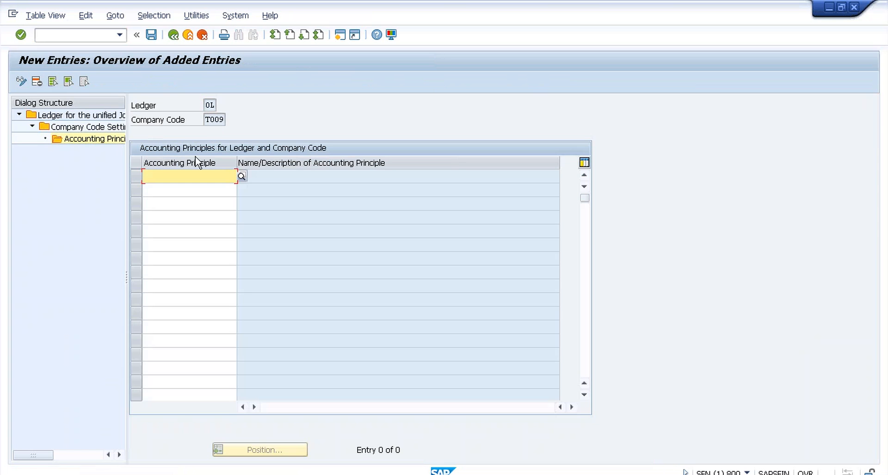
click(241, 176)
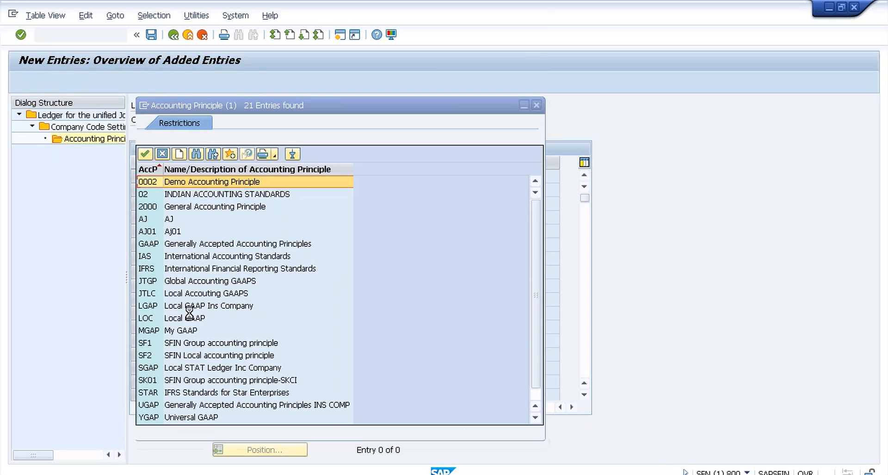
double_click(176, 306)
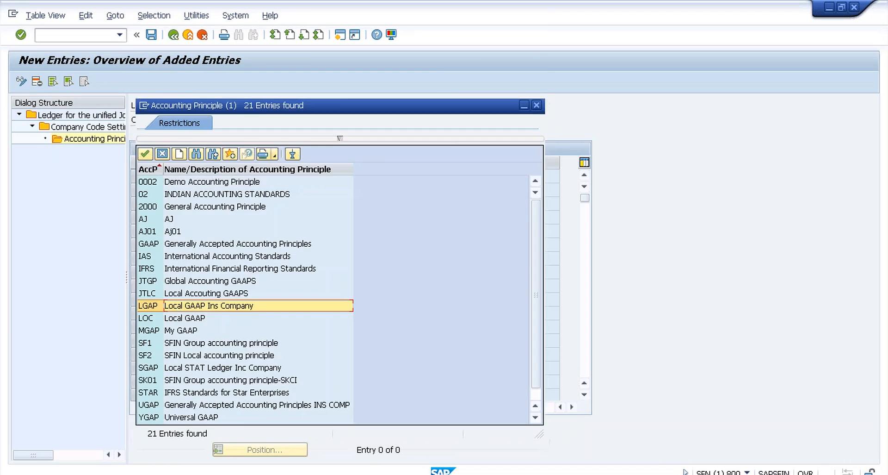
click(152, 33)
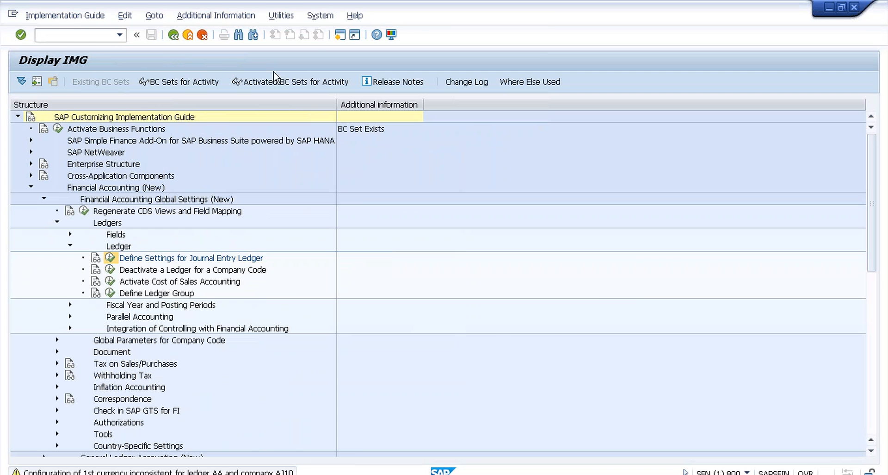
key(Return)
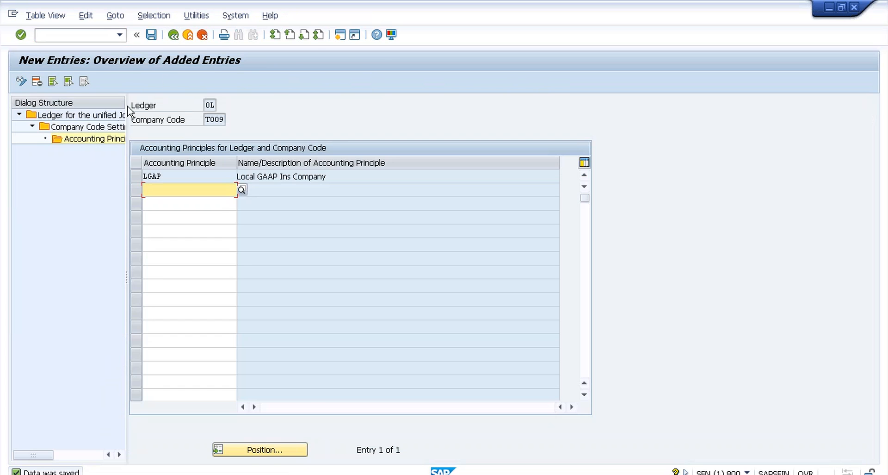
double_click(108, 116)
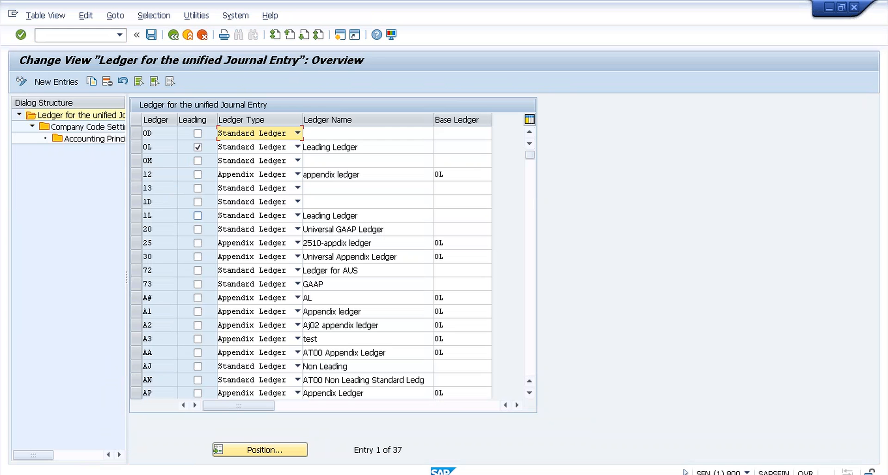
Step: Create a new ledger N2 named 'Non Leading Ledger for T009'
click(55, 83)
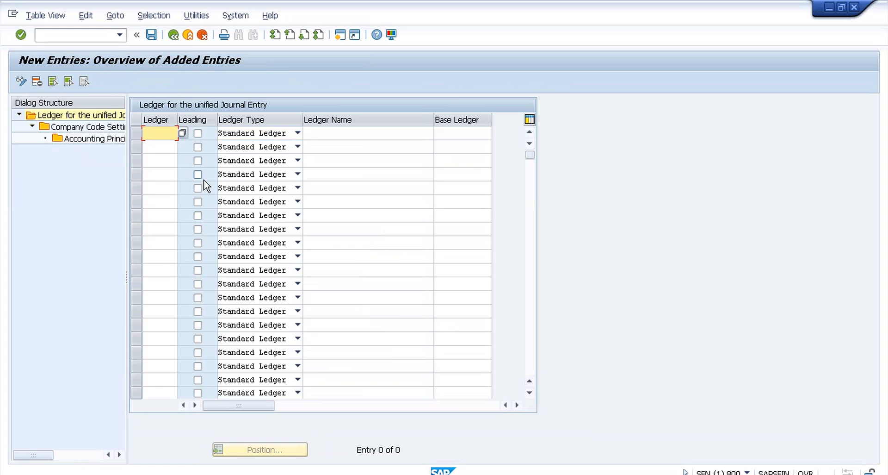
text(N2)
click(337, 133)
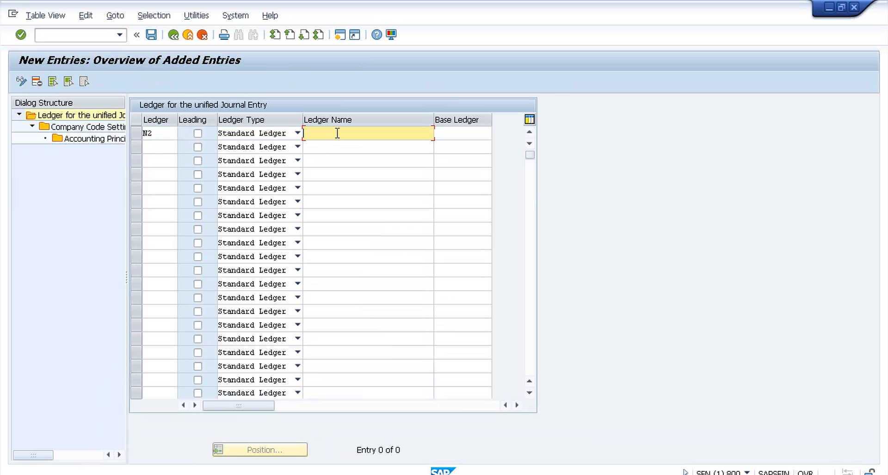
text(N)
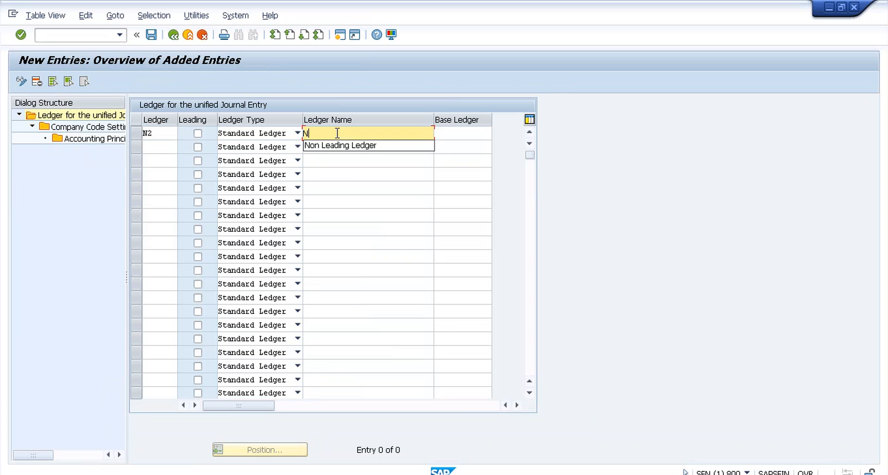
text(on Leading Ledger for T009)
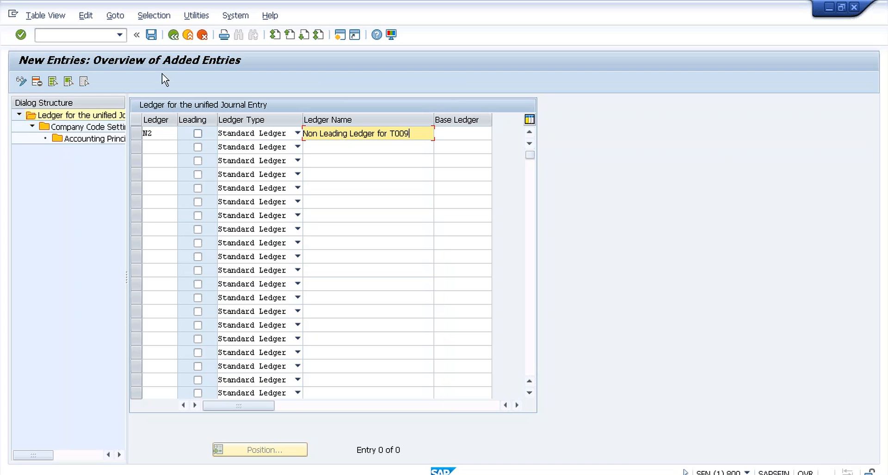
Step: Save ledger N2, accept the ledger group N2 notice, and select the saved N2 row
click(152, 35)
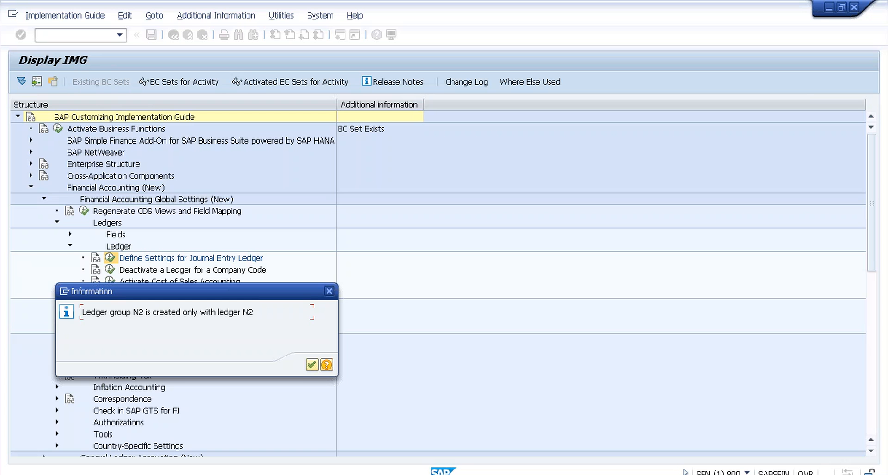
click(312, 365)
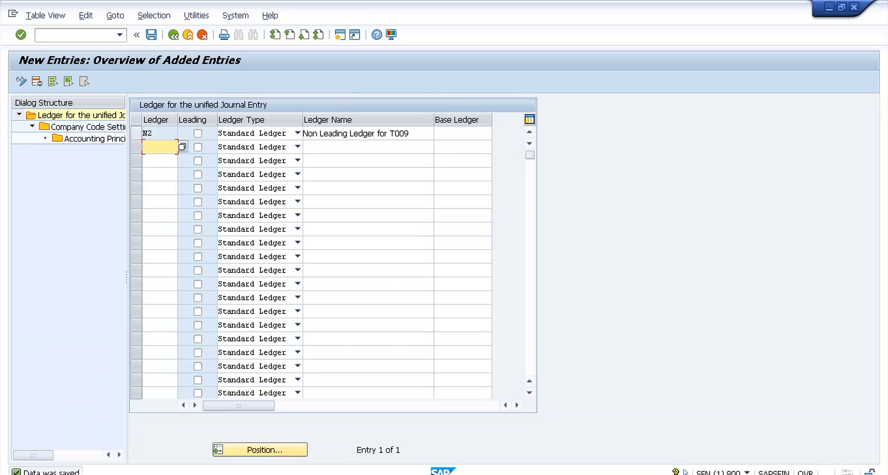
click(136, 133)
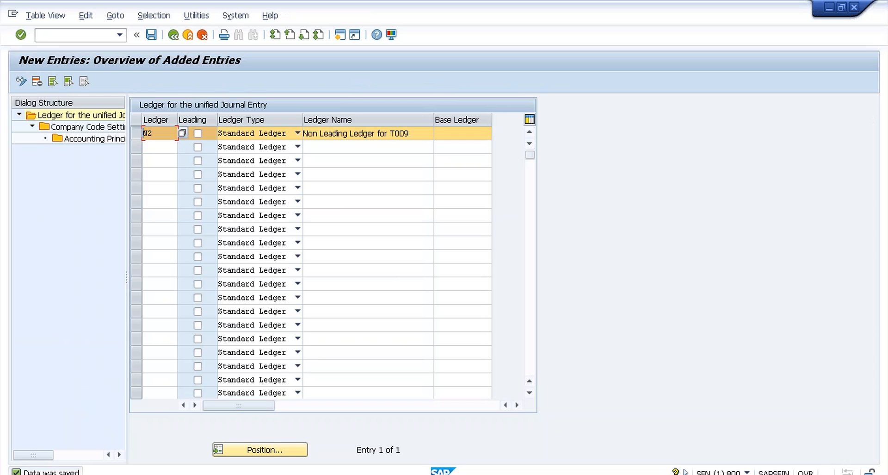
click(298, 134)
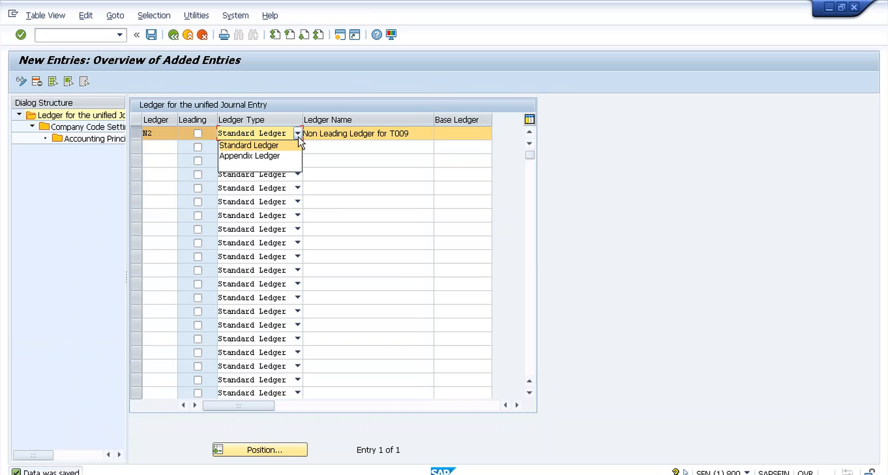
click(298, 138)
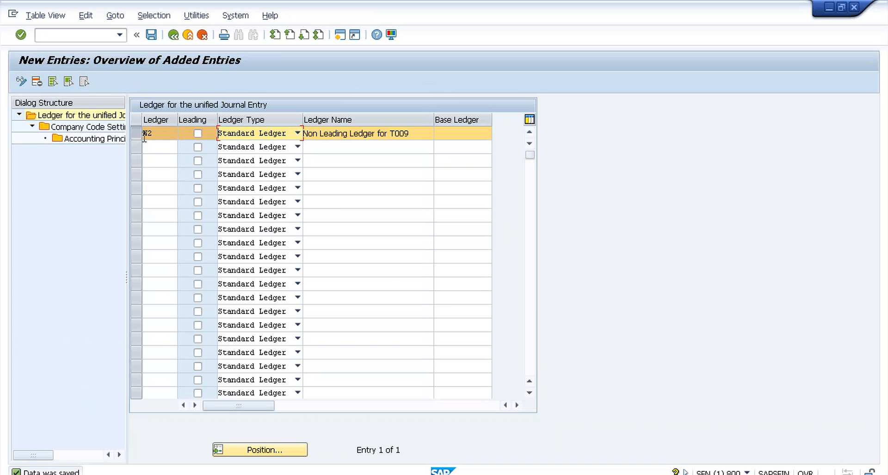
double_click(116, 126)
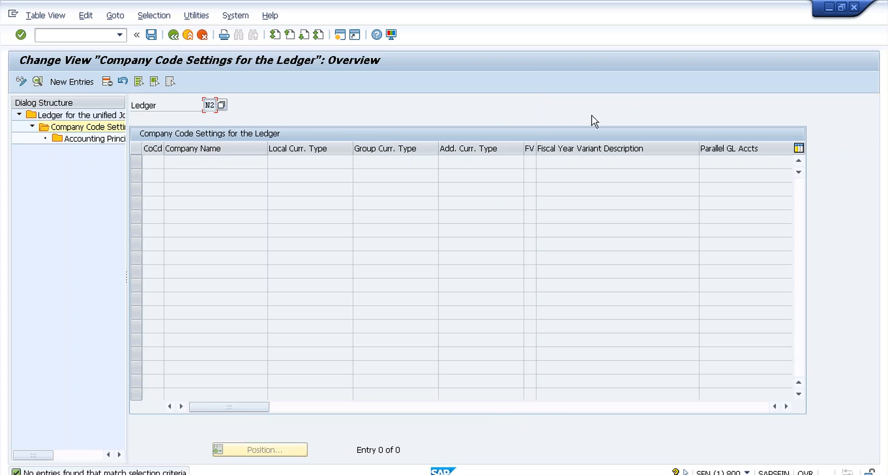
click(174, 35)
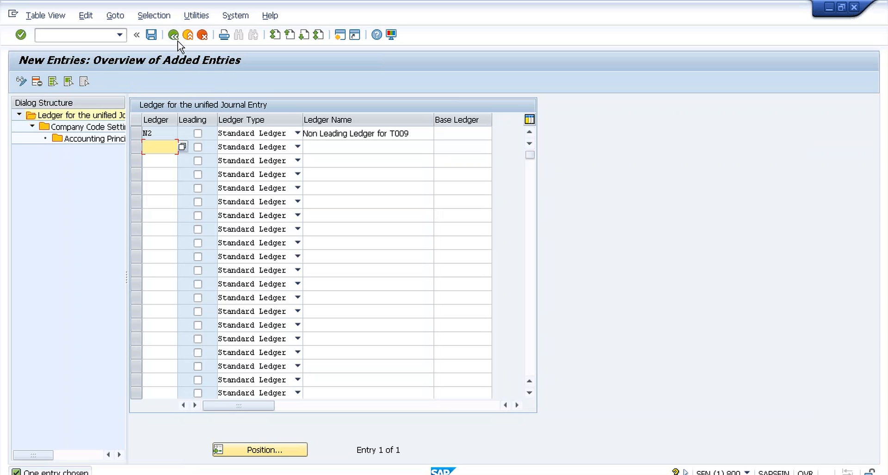
Step: Go back to the ledger list and open Company Code Settings for leading ledger 0L
click(174, 35)
double_click(182, 147)
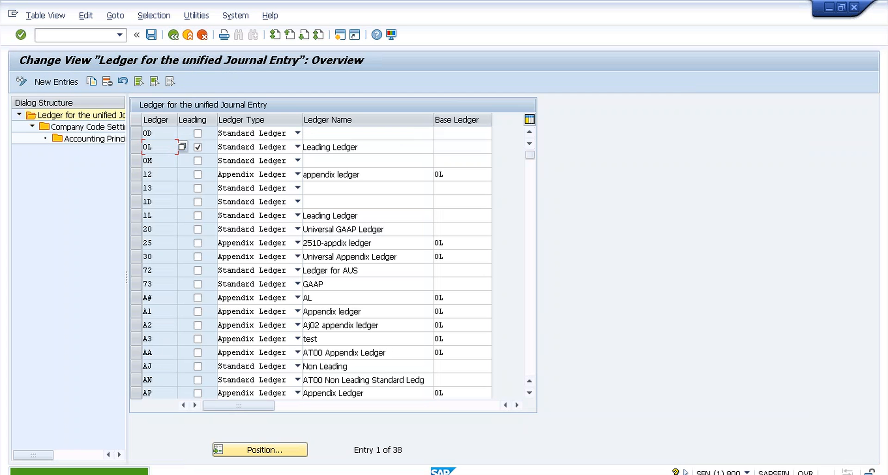
click(182, 146)
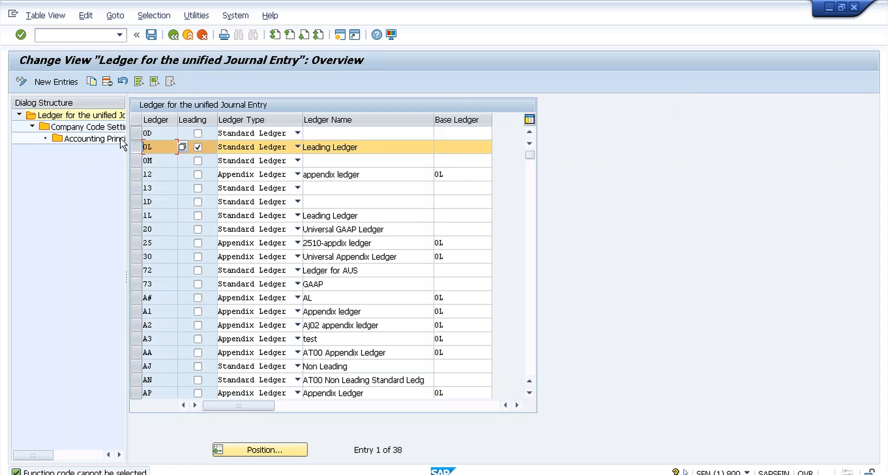
double_click(112, 126)
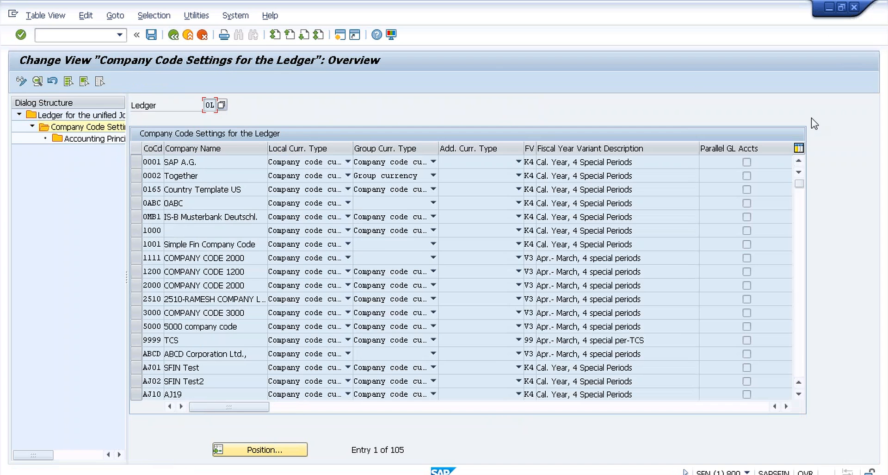
Step: Position the company code list on T009 and check its local currency type choices
click(799, 347)
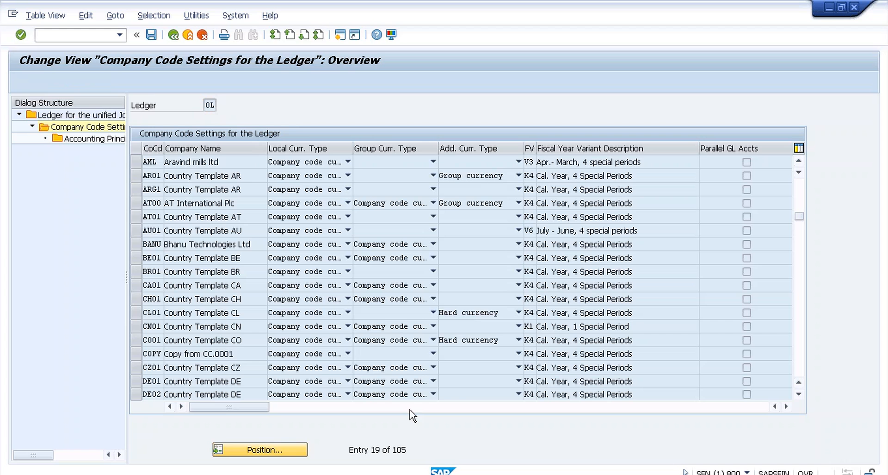
click(260, 449)
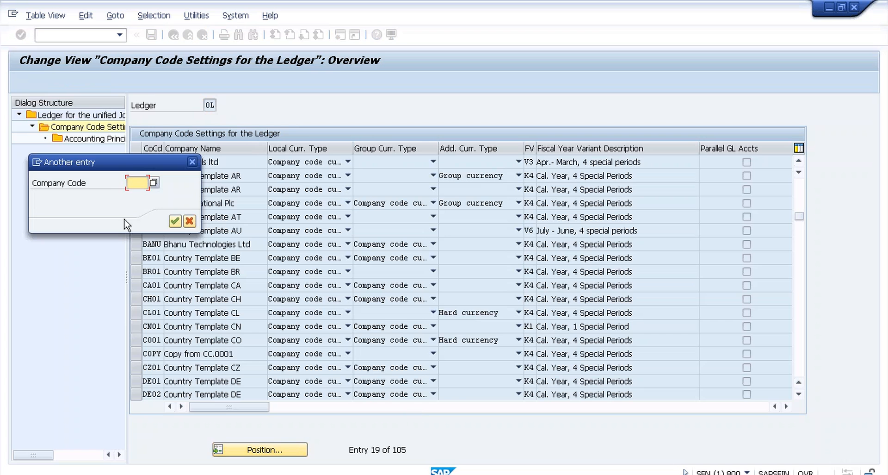
click(137, 187)
text(t009)
click(175, 221)
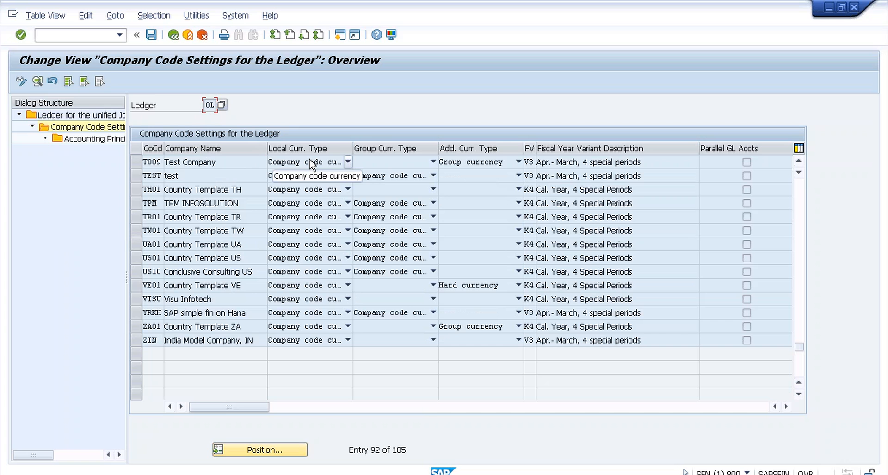
click(310, 160)
click(176, 169)
Step: Open T009's details showing a blank global currency type and INR group currency
click(154, 163)
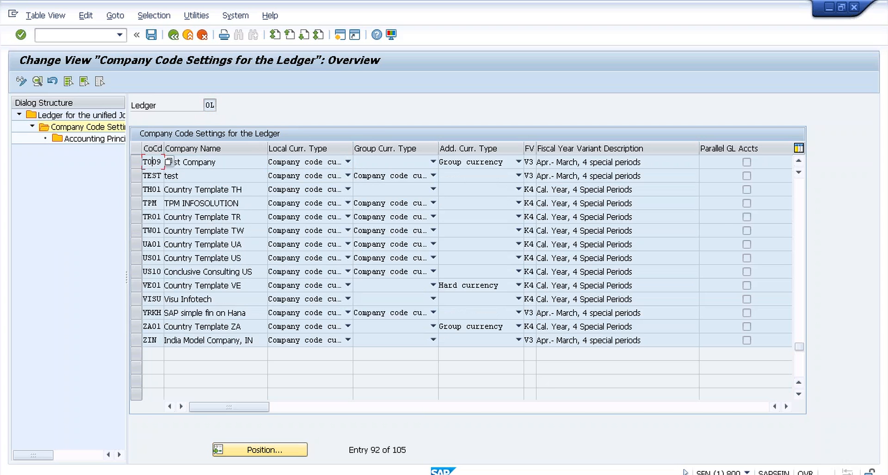
double_click(156, 162)
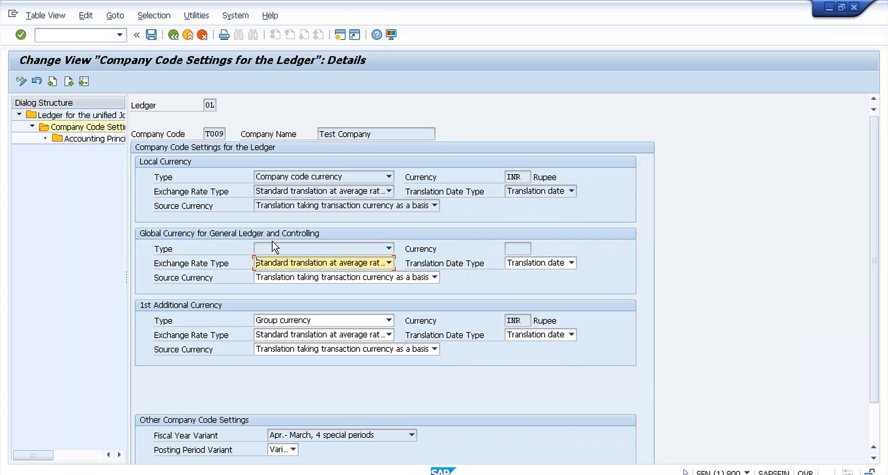
Step: Check the 1st additional currency type, keep Group currency, and exit to the IMG tree
click(389, 320)
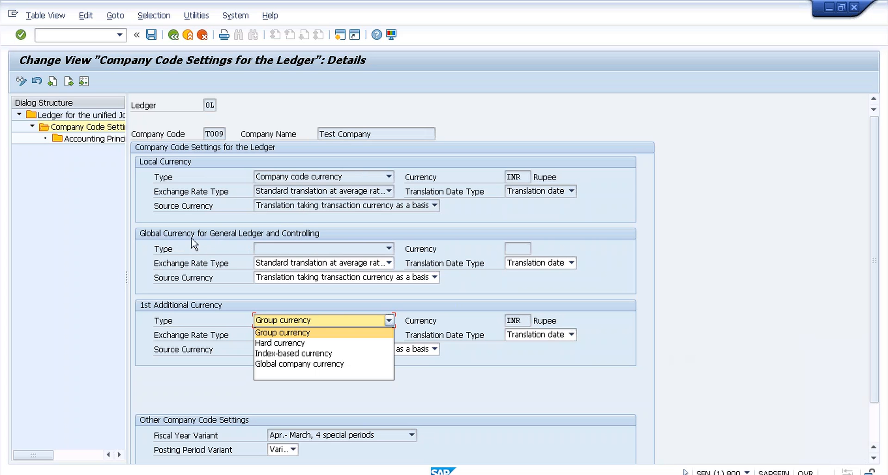
click(189, 38)
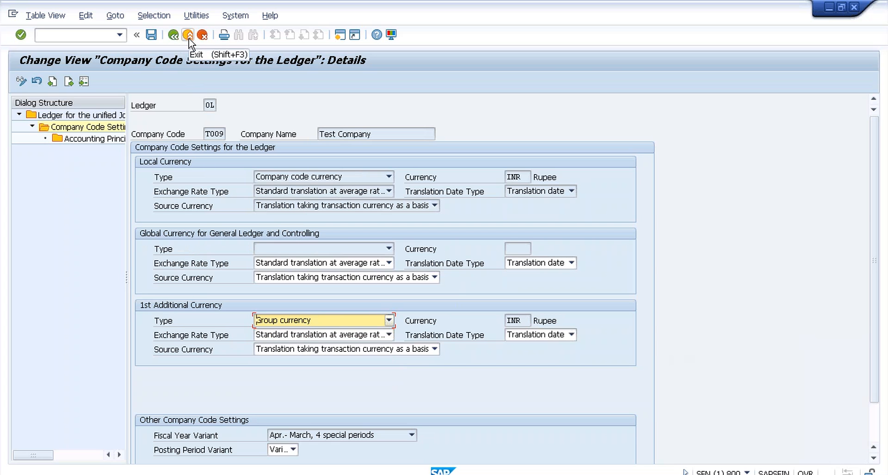
click(189, 38)
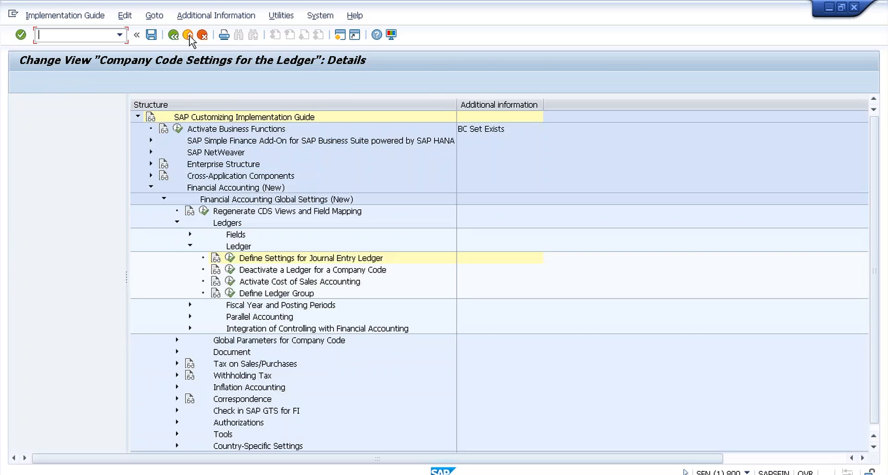
Step: Expand SAP NetWeaver, review client 800 with standard currency INR, and back out to the menu
click(31, 152)
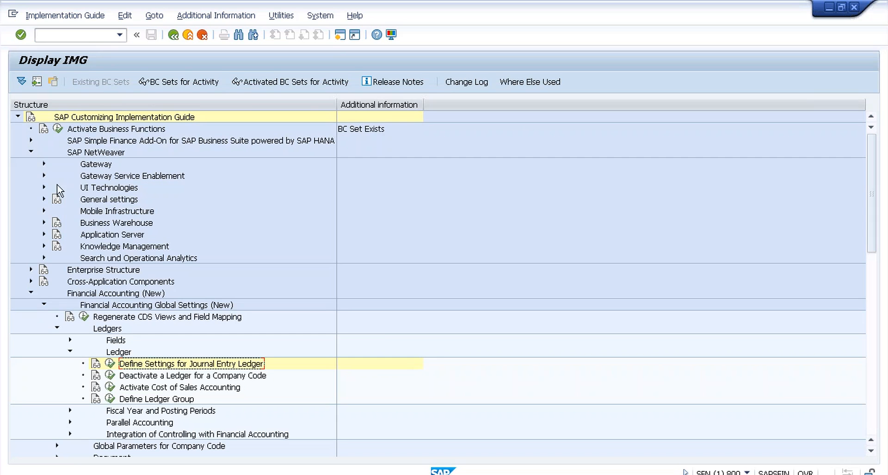
click(340, 35)
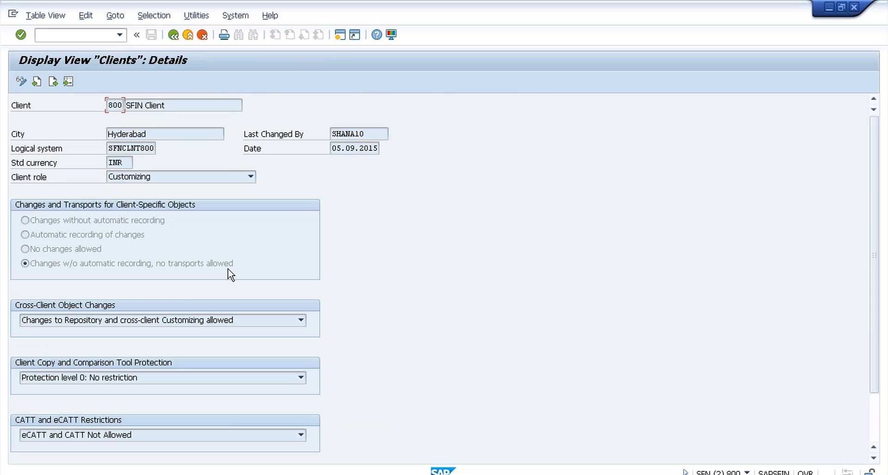
click(174, 35)
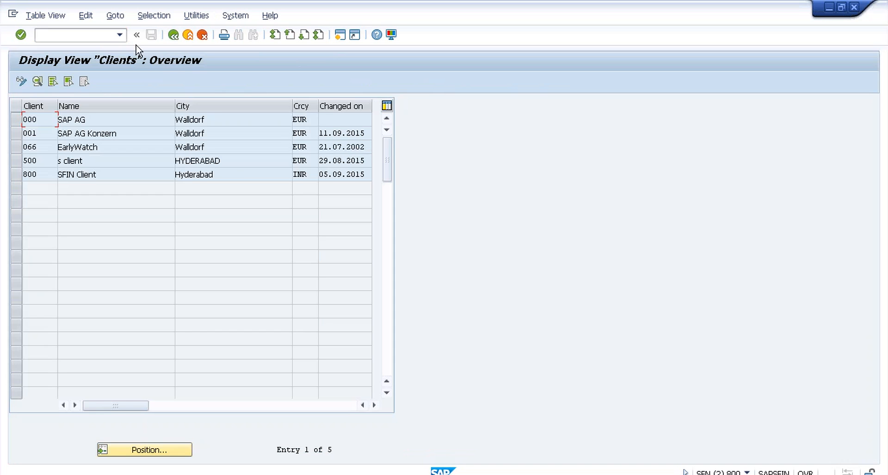
click(174, 44)
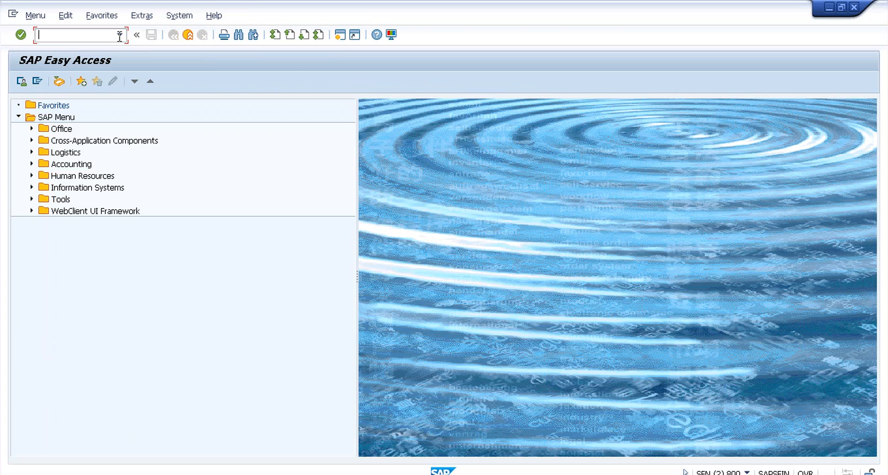
Step: Review the OB38 Company Code: Default Value Date table, then return to the Display IMG window
text(ob38)
key(Return)
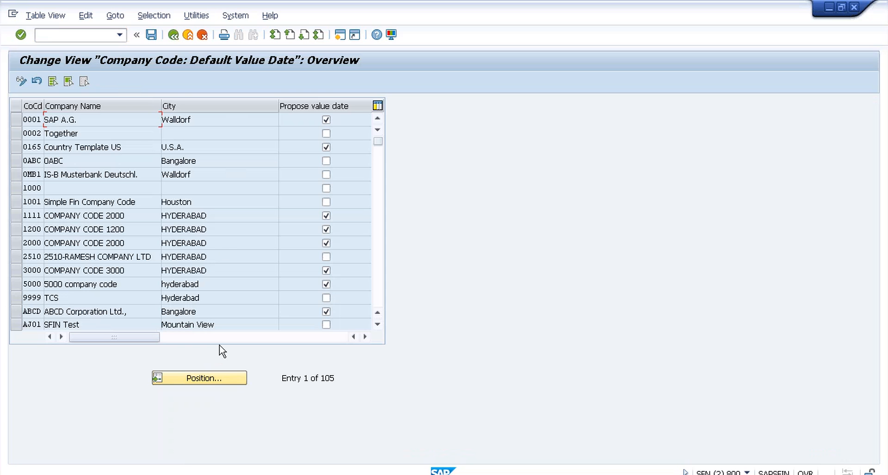
click(173, 35)
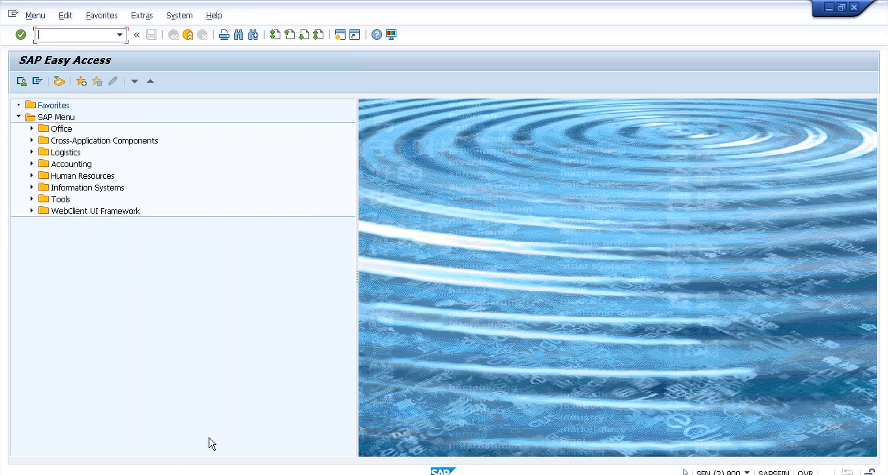
key(alt+Tab)
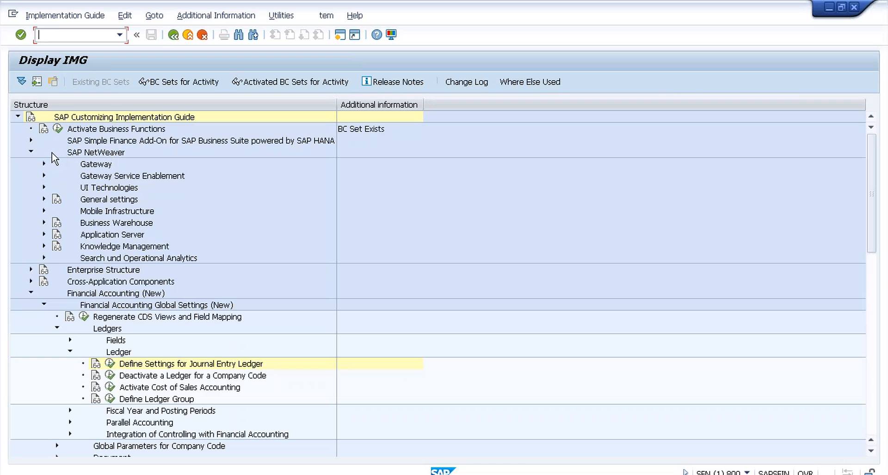
Step: Expand General settings, view and collapse the Currencies activities, then switch to the Easy Access session
click(44, 200)
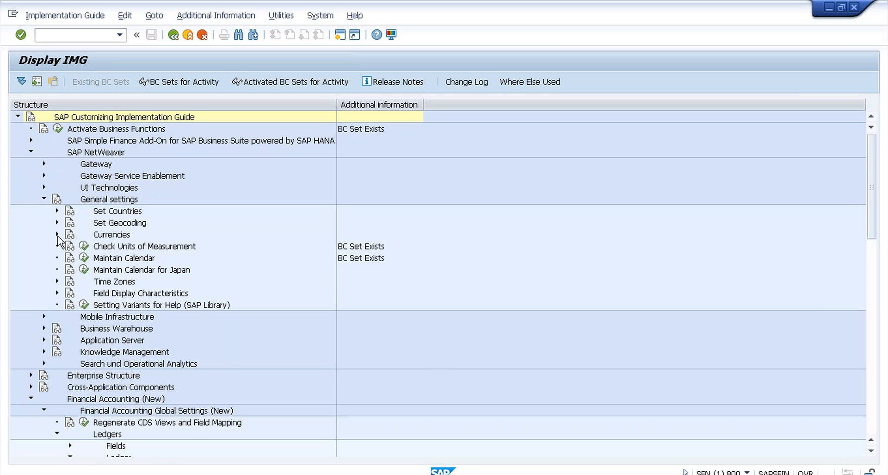
click(57, 234)
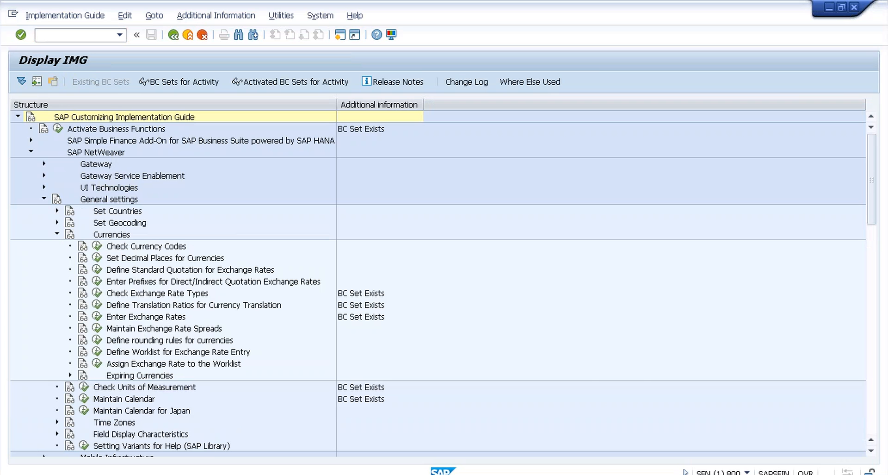
click(57, 234)
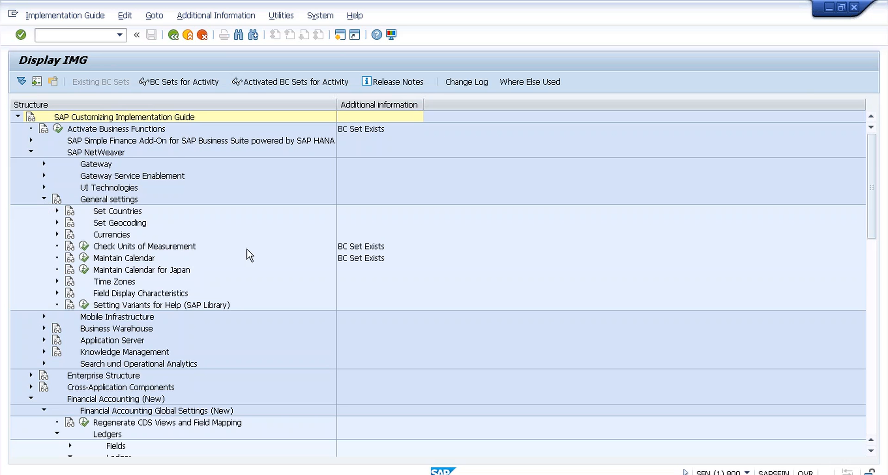
key(alt+Tab)
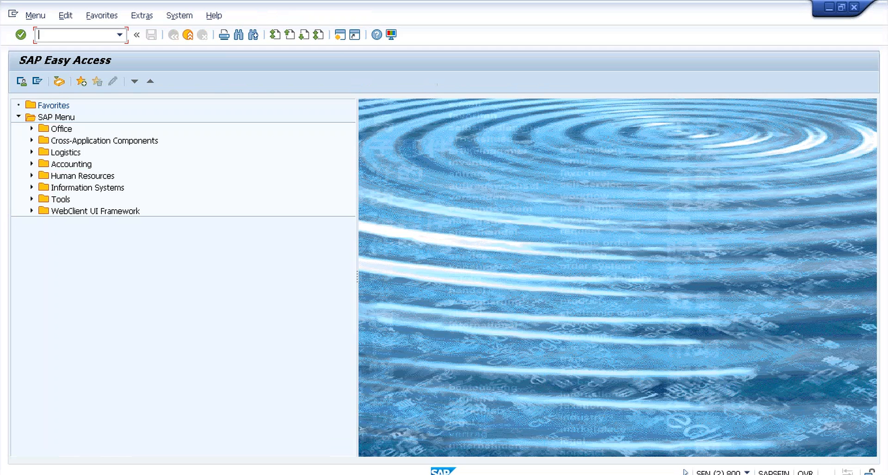
Step: Run OY01 and position the country list at IN (India)
text(oy01)
key(Return)
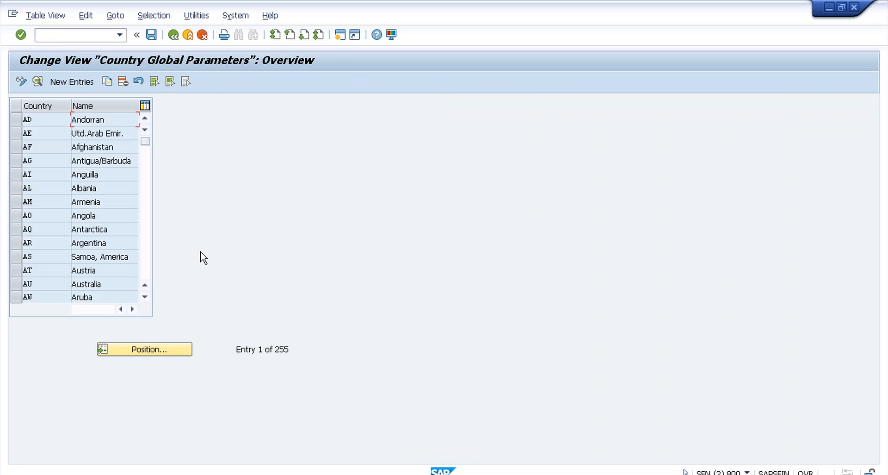
click(157, 344)
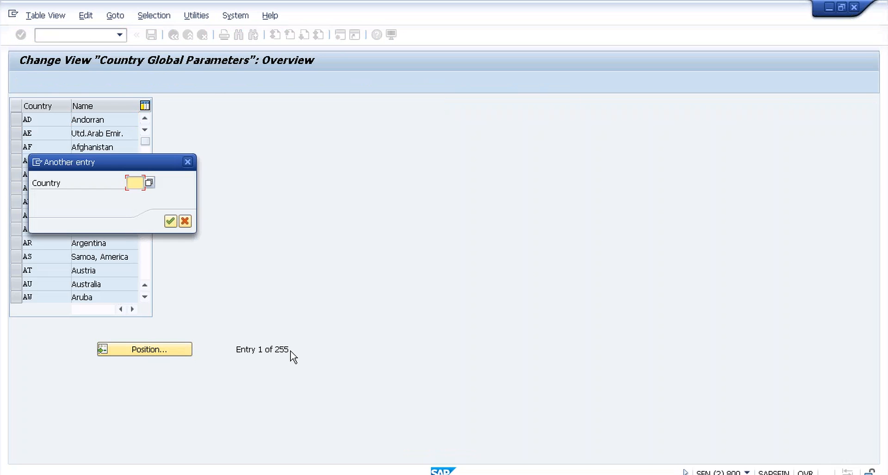
text(in)
key(Return)
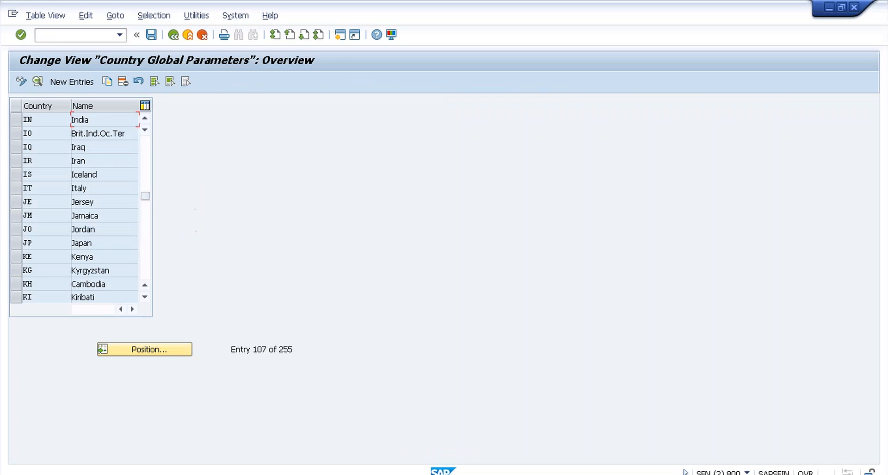
Step: Open India's country details, note its blank hard currency, and back out to the main menu
double_click(80, 119)
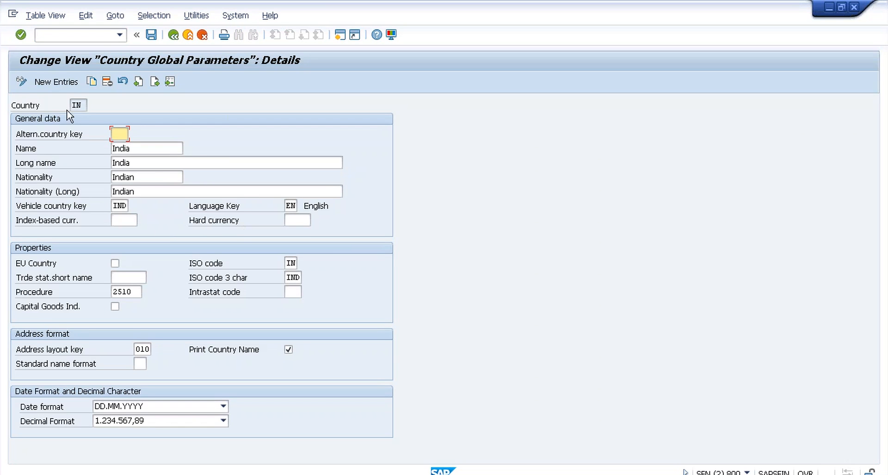
click(298, 219)
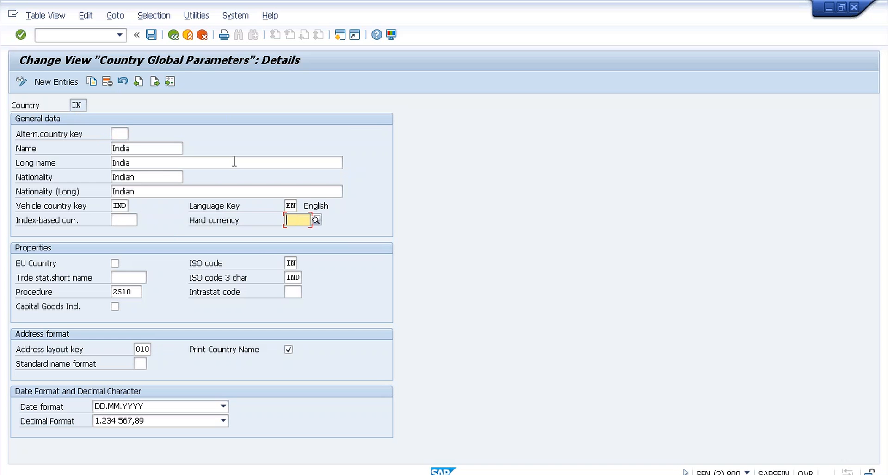
click(174, 35)
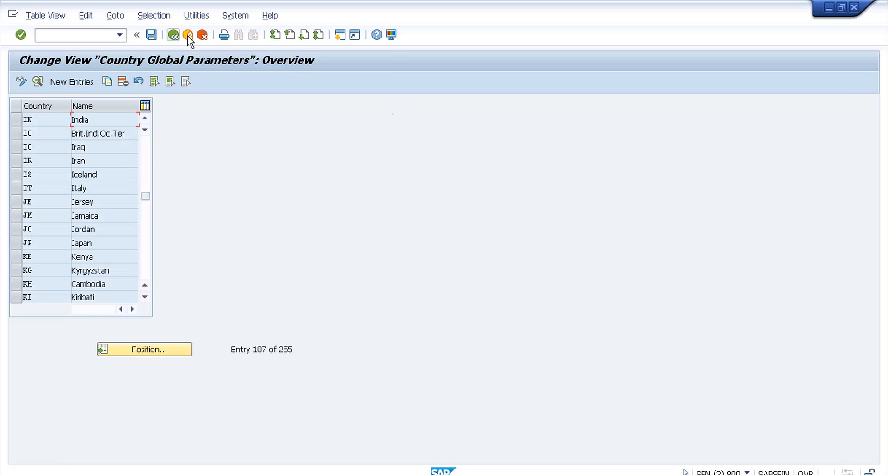
click(179, 37)
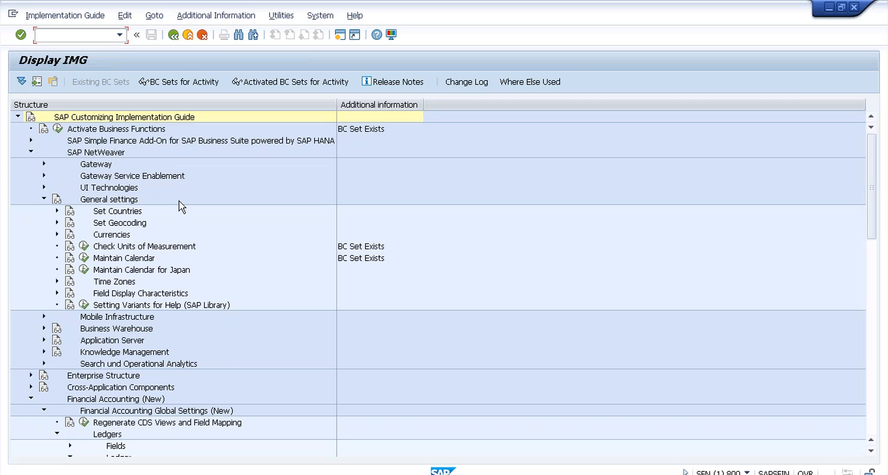
Step: In the Easy Access session, run SCC4 and open client 800's details
key(alt+Tab)
text(scc4)
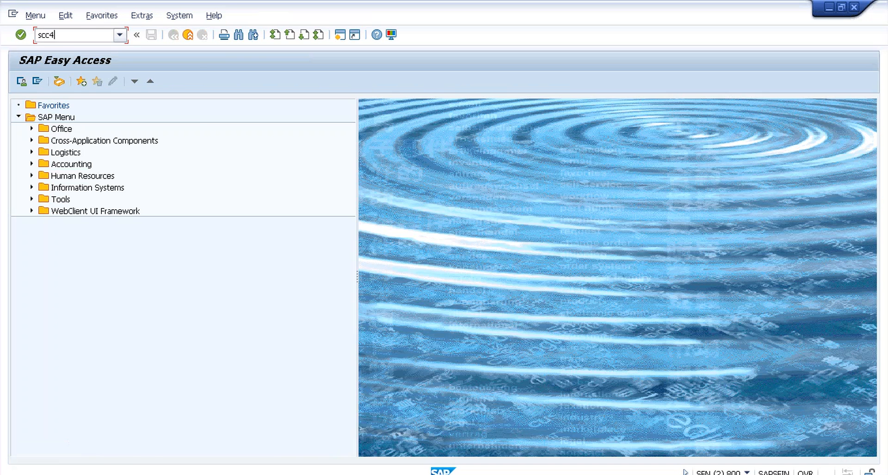
key(Return)
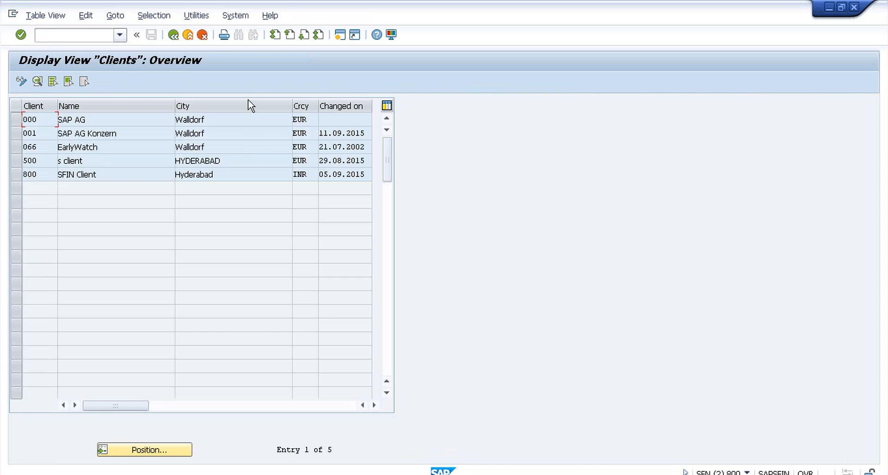
double_click(206, 175)
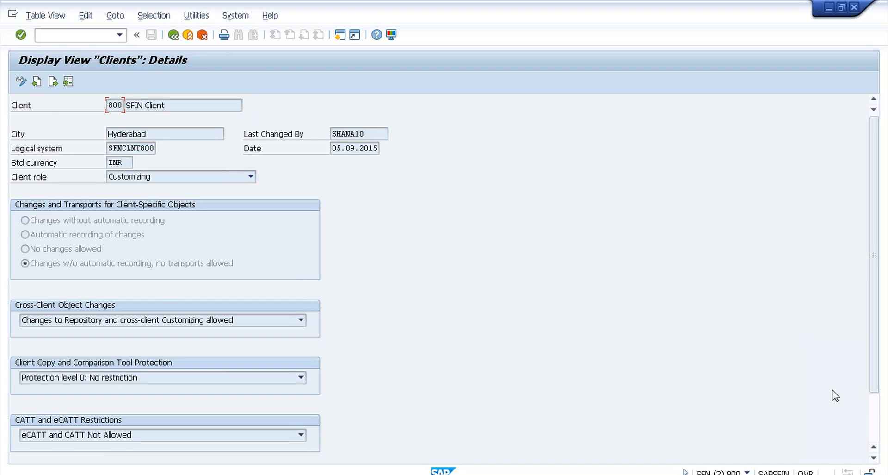
click(873, 401)
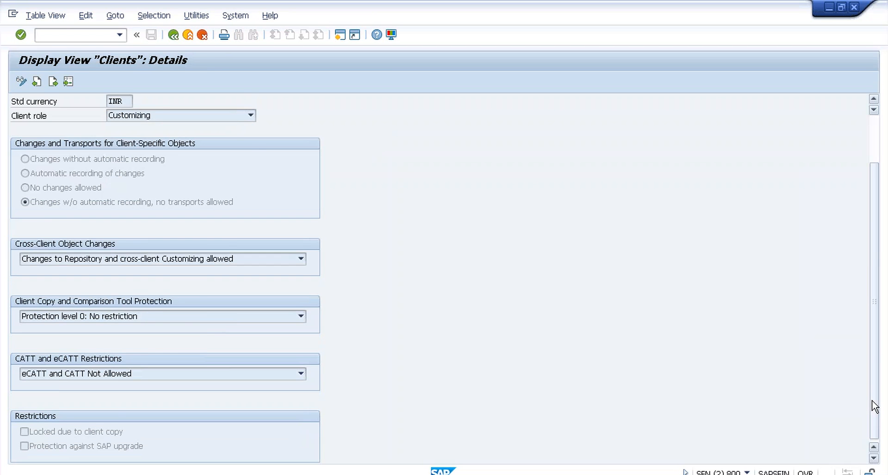
click(872, 145)
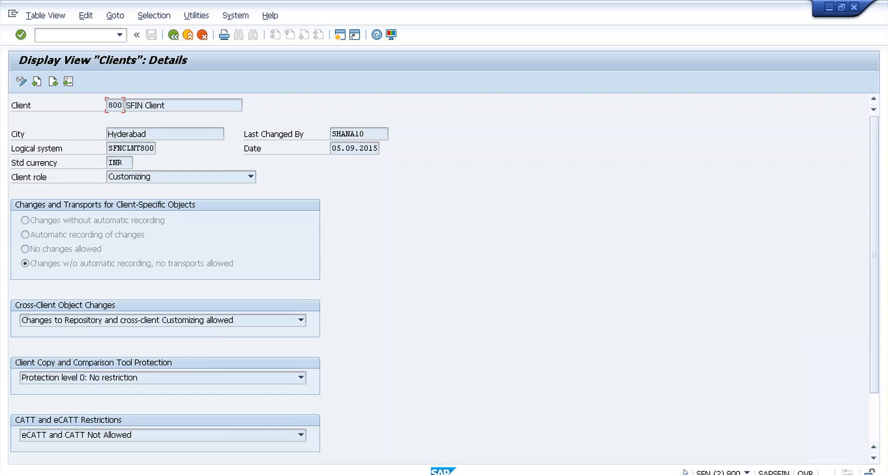
Step: Switch client maintenance to change mode, accept the cross-client warning, and reopen client 800
click(21, 83)
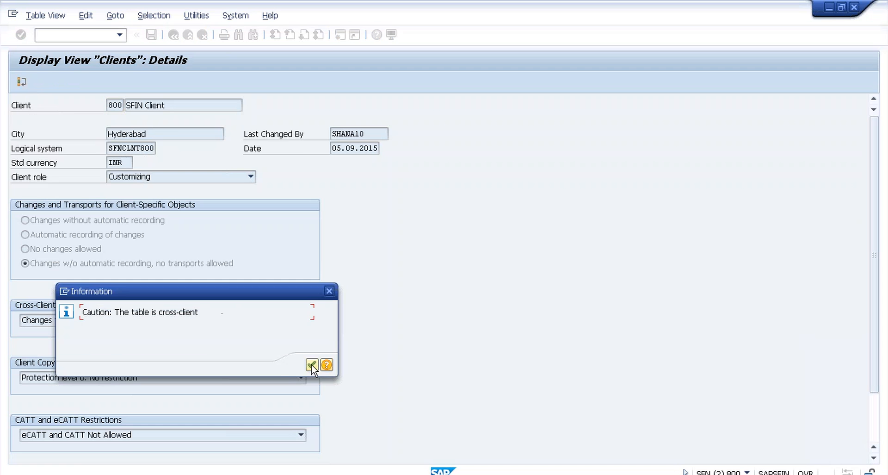
click(313, 366)
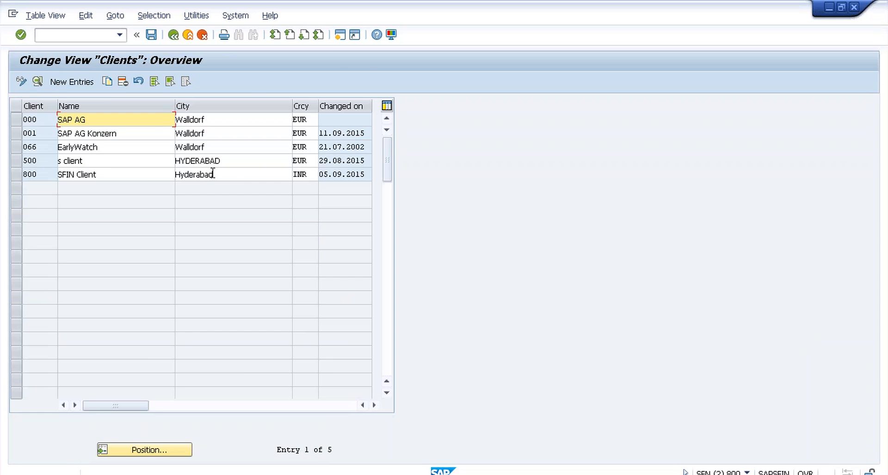
click(212, 174)
double_click(212, 174)
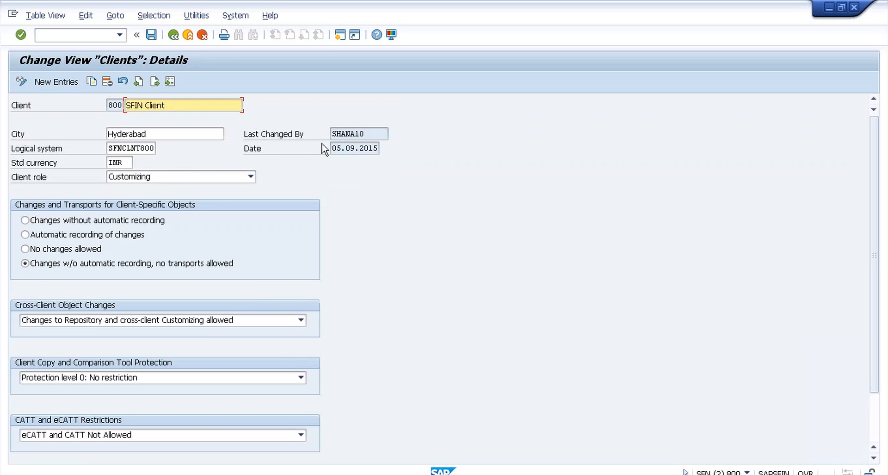
Step: Check client 800's standard currency INR, then collapse SAP NetWeaver in the Customizing guide
key(alt+Tab)
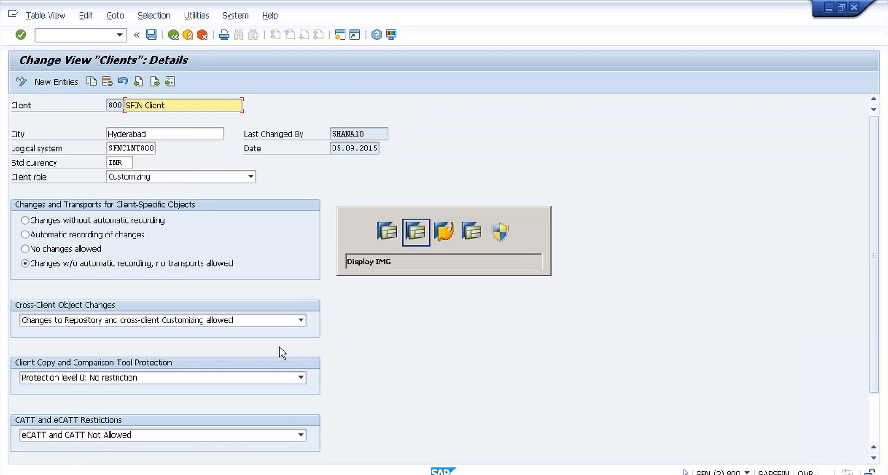
key(alt+Tab)
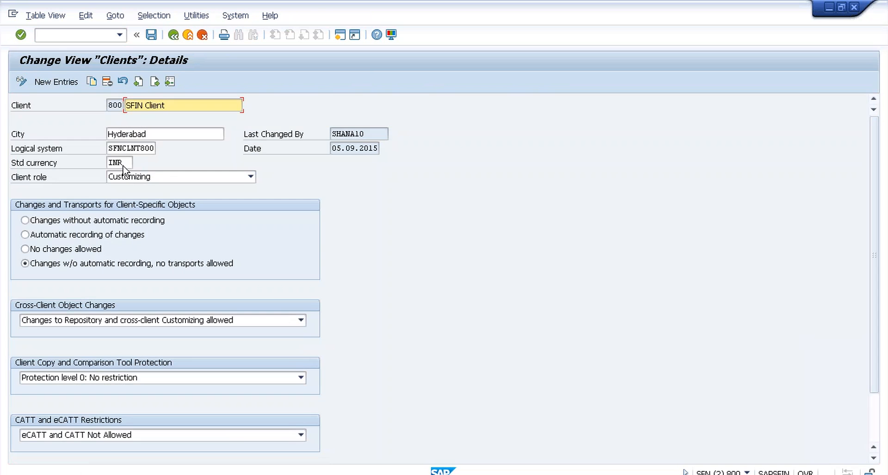
click(125, 162)
key(alt+Tab)
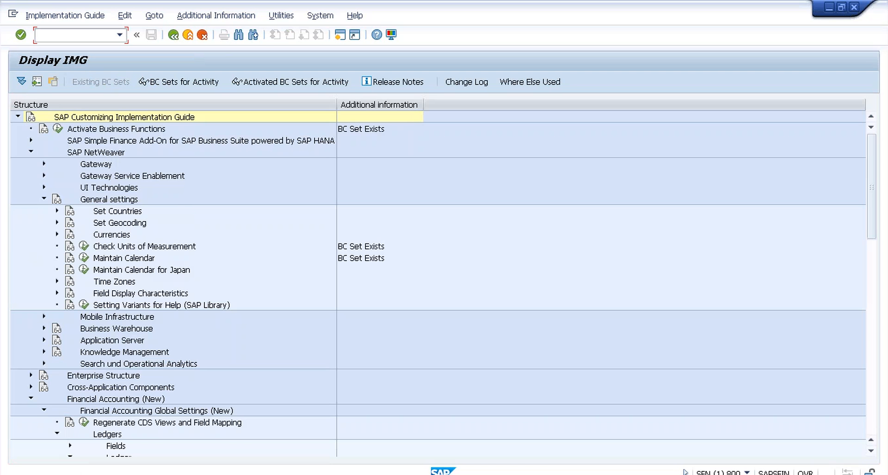
click(31, 152)
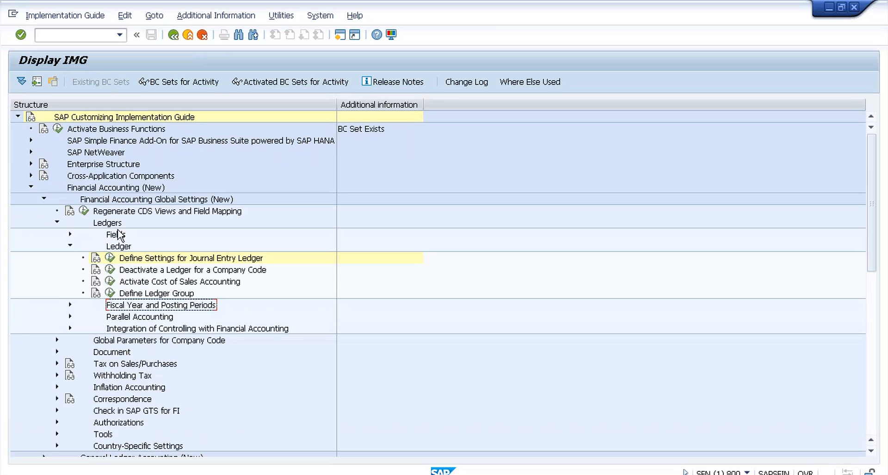
Step: Run Define Settings for Journal Entry Ledger, open ledger 0L's company code settings, and position at T009
click(109, 260)
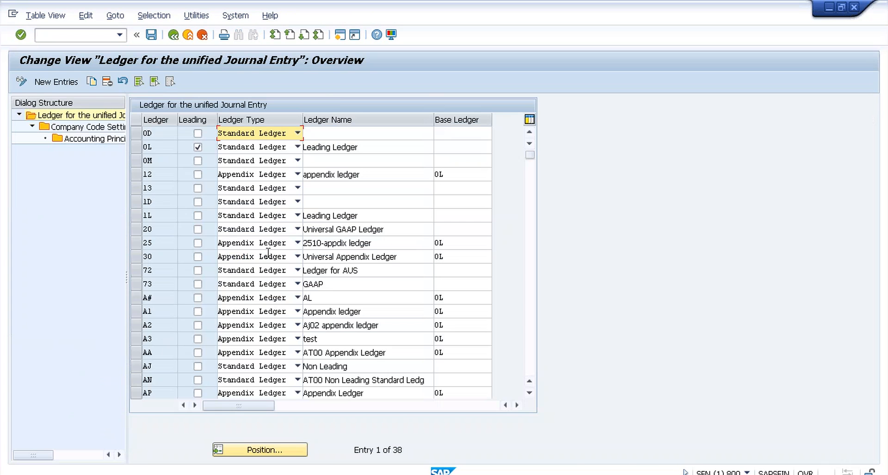
click(136, 146)
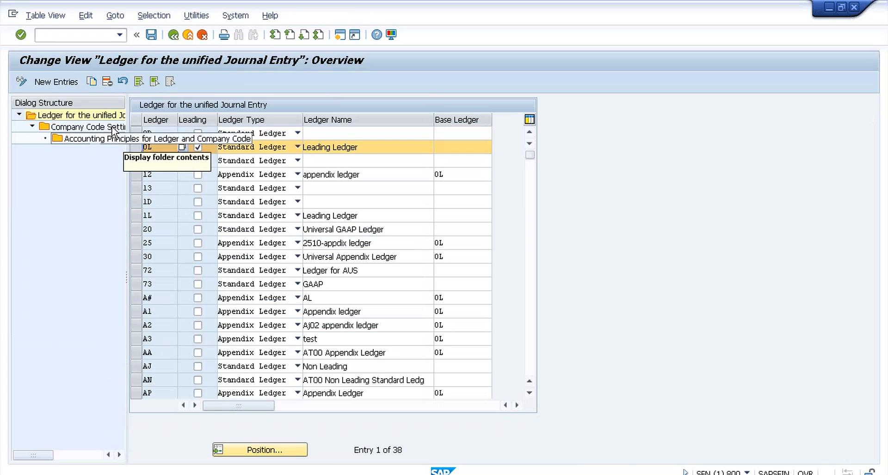
double_click(114, 128)
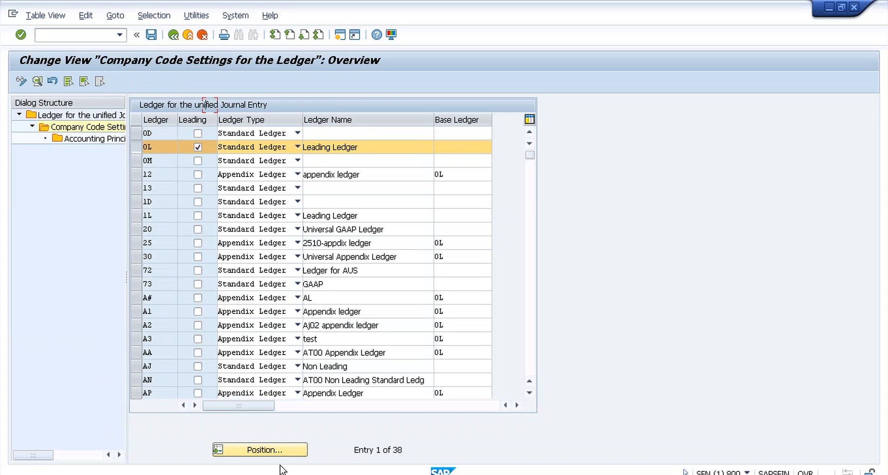
click(265, 451)
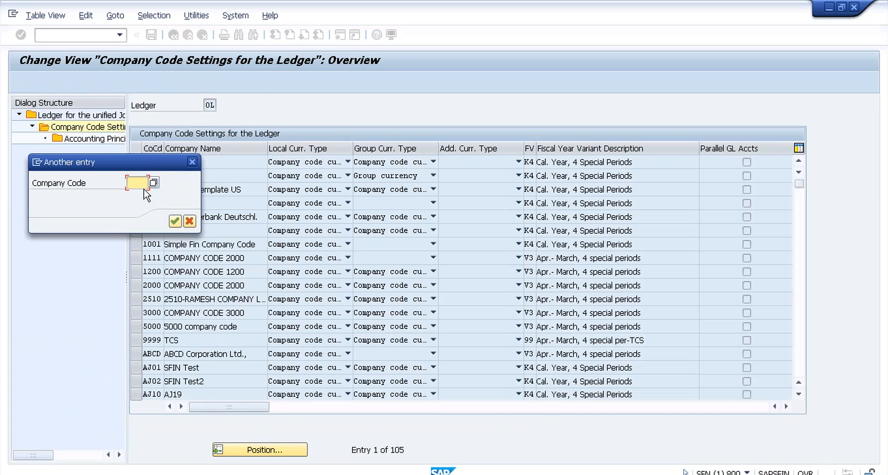
text(t009)
click(174, 222)
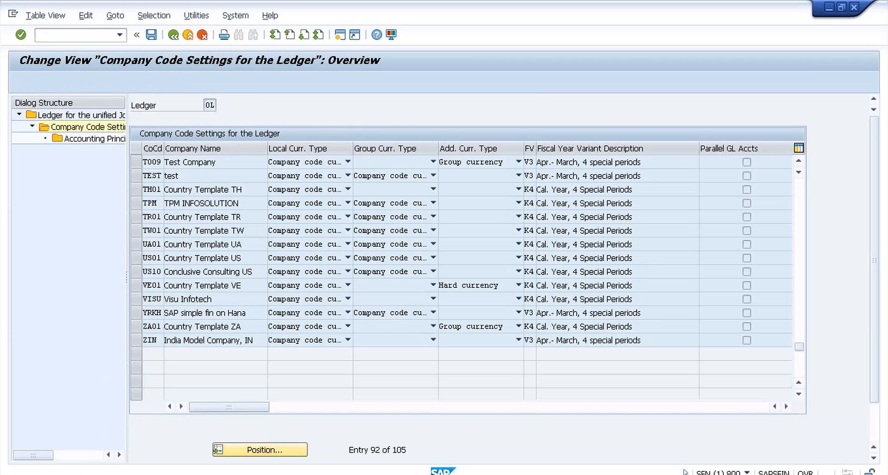
Step: Open T009's ledger 0L settings, confirm the global currency type stays empty, then return to client 800's details
double_click(185, 162)
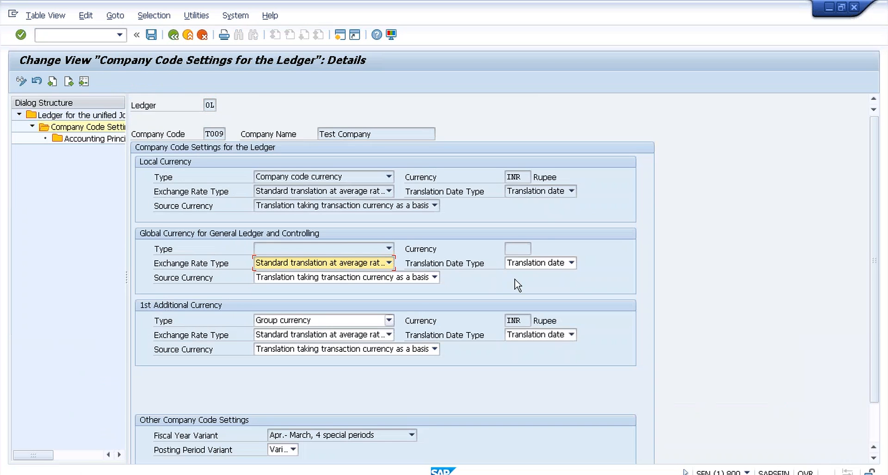
click(518, 248)
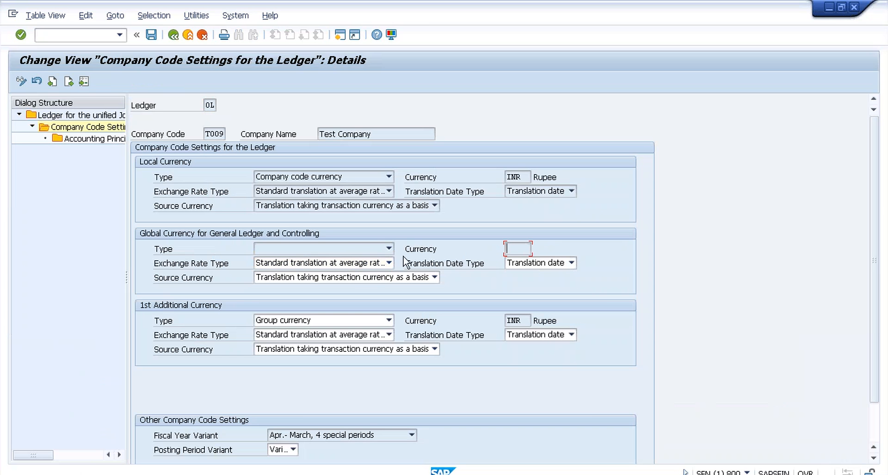
click(389, 249)
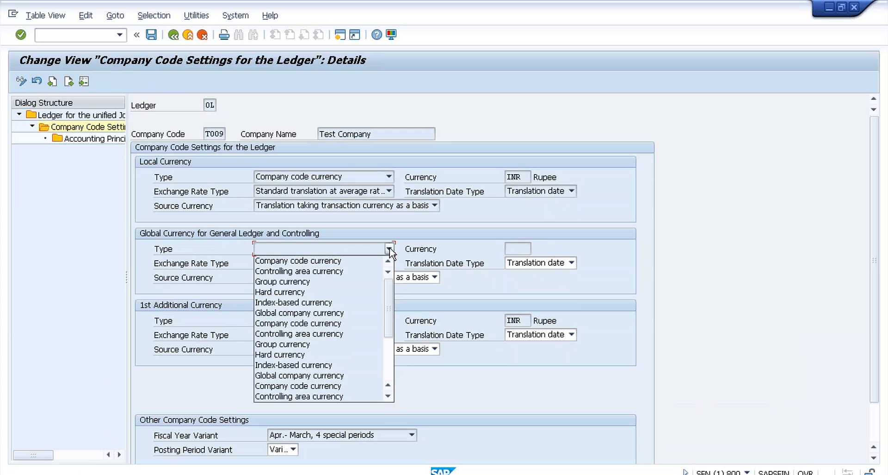
click(389, 249)
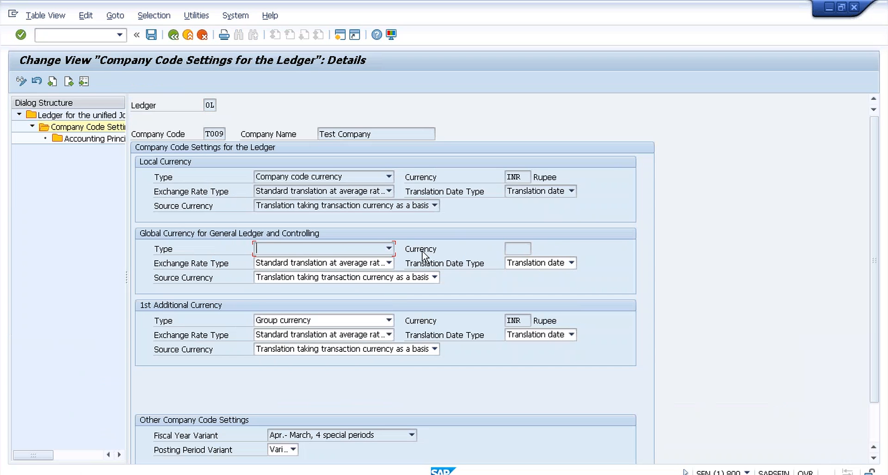
key(alt+Tab)
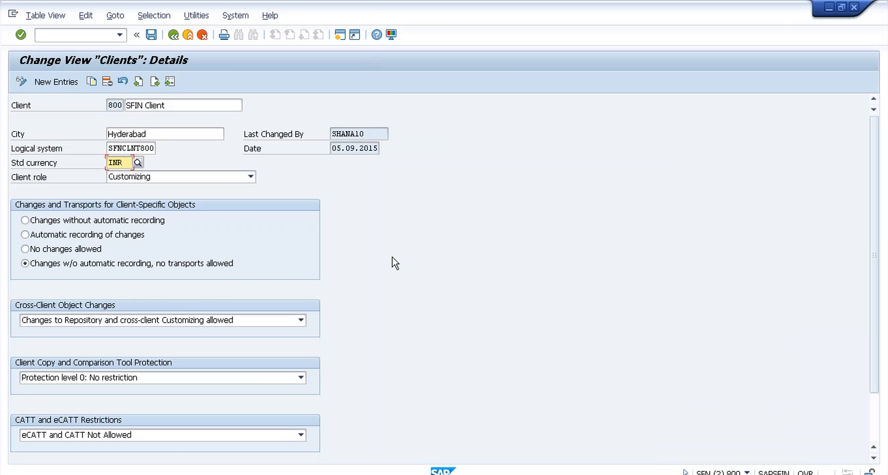
Step: Compare client 800's INR currency with T009's blank ledger 0L global currency type, then open a new session
key(alt+Tab)
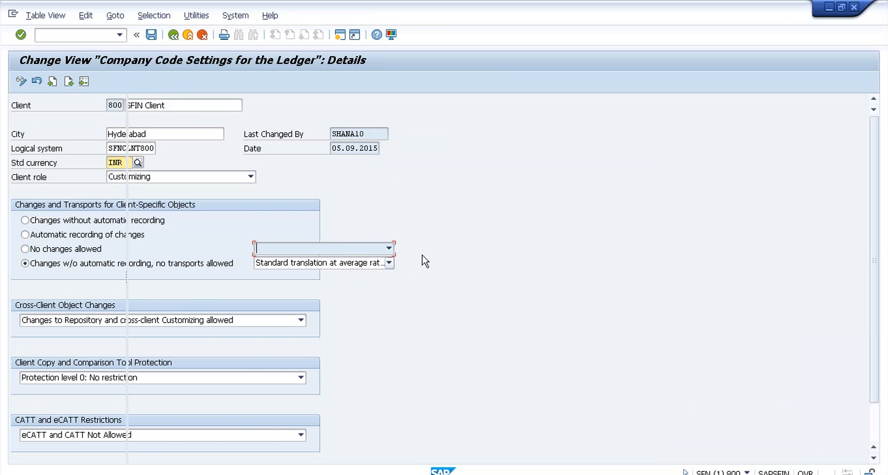
key(alt+Tab)
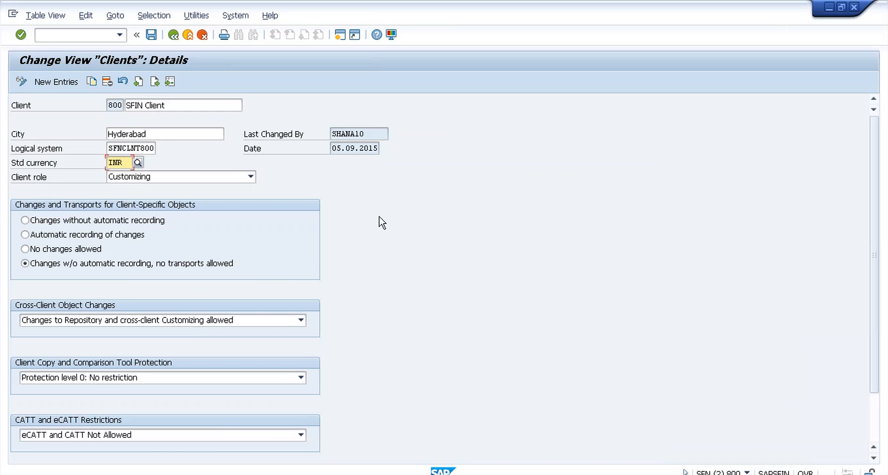
key(alt+Tab)
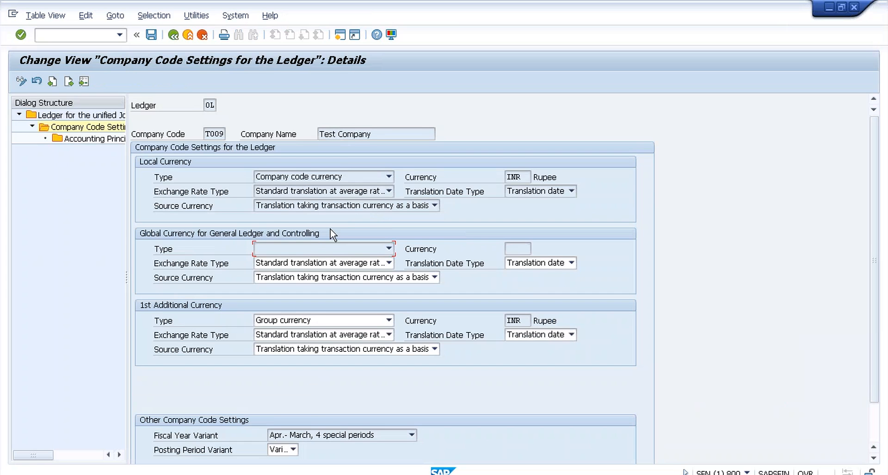
click(303, 249)
click(340, 35)
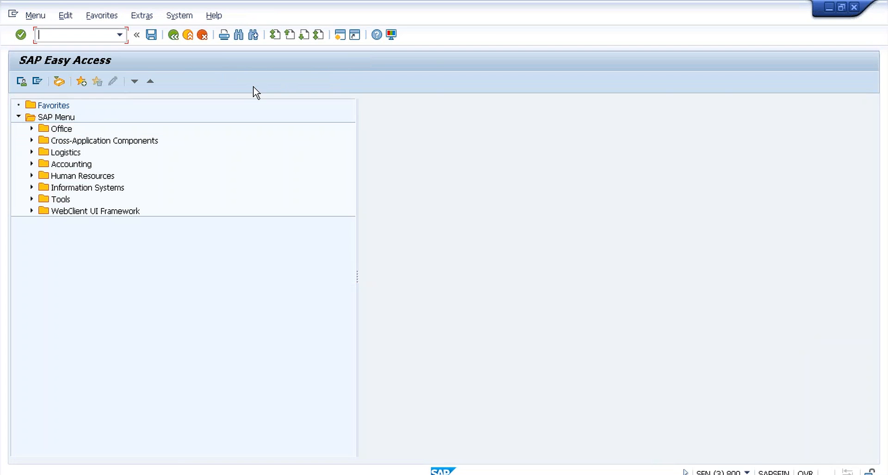
Step: Run OB22 and acknowledge the FINSC_LEDGER notice to list additional local currencies
text(ob22)
key(Return)
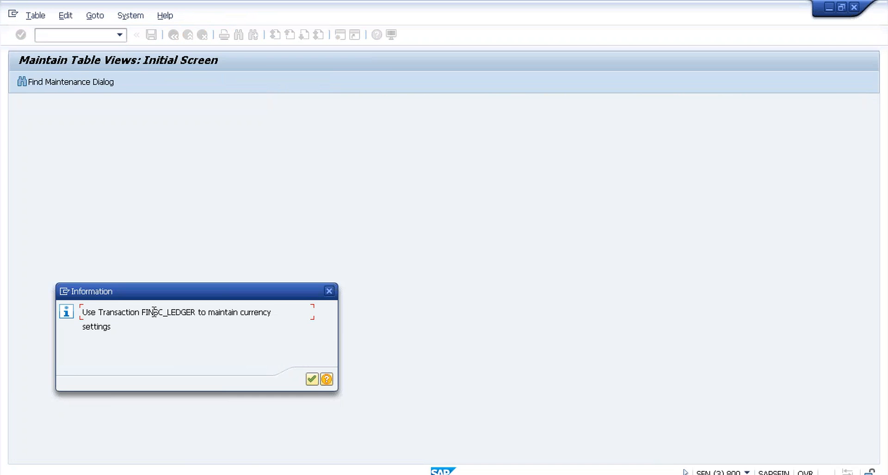
click(312, 379)
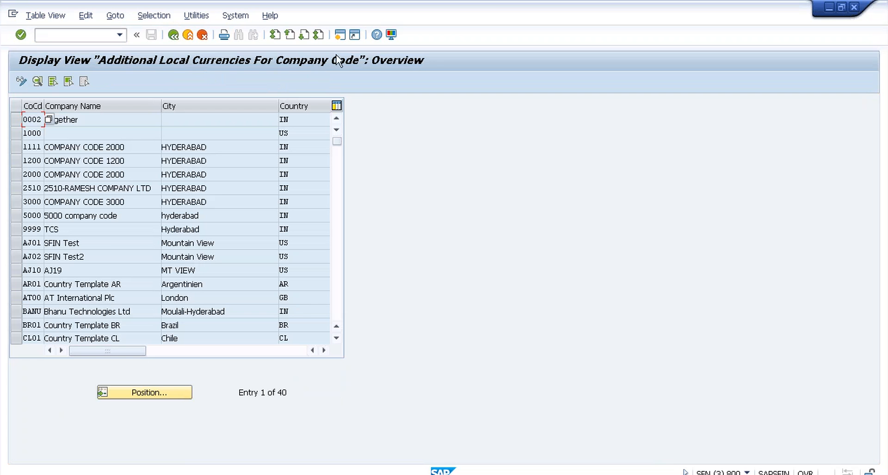
Step: Position the OB22 list at T009 and open its details: currency types 10 and 30, both INR
click(168, 397)
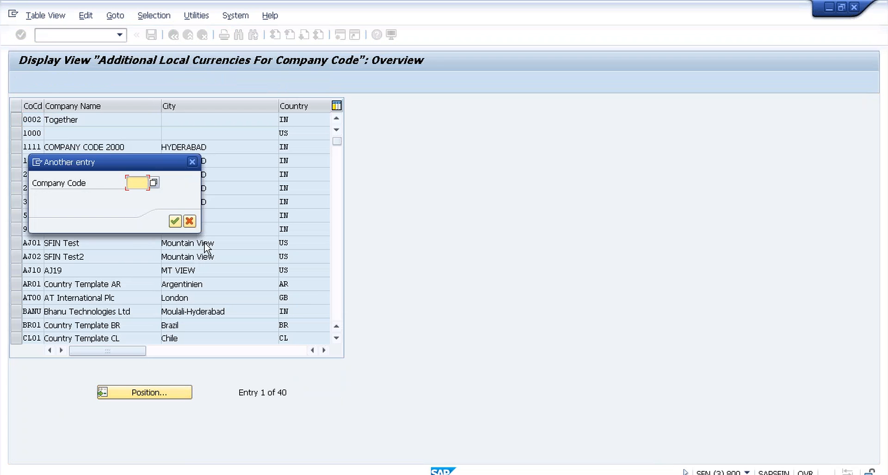
text(t009)
key(Return)
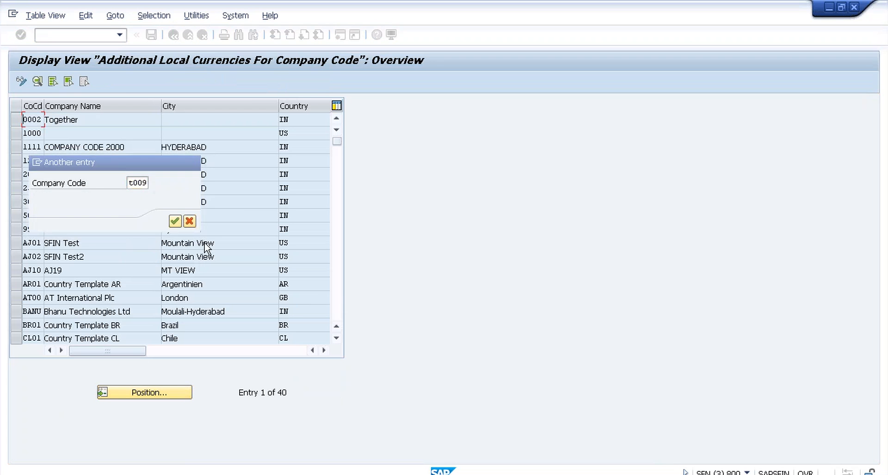
double_click(191, 120)
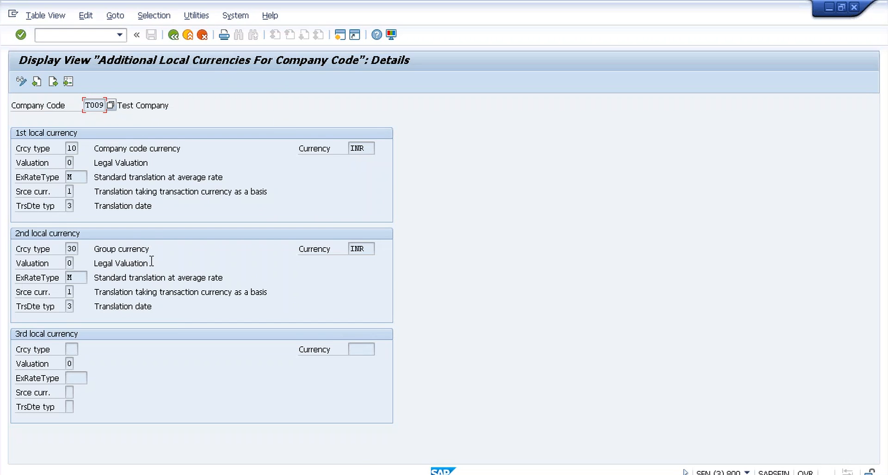
Step: Alternate between T009's OB22 currencies (types 10 and 30, INR) and its ledger 0L settings to compare them
key(alt+Tab)
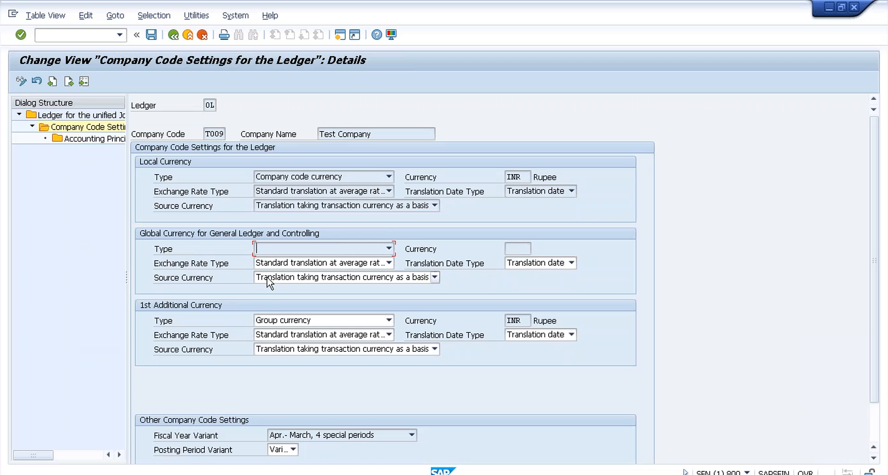
key(alt+Tab)
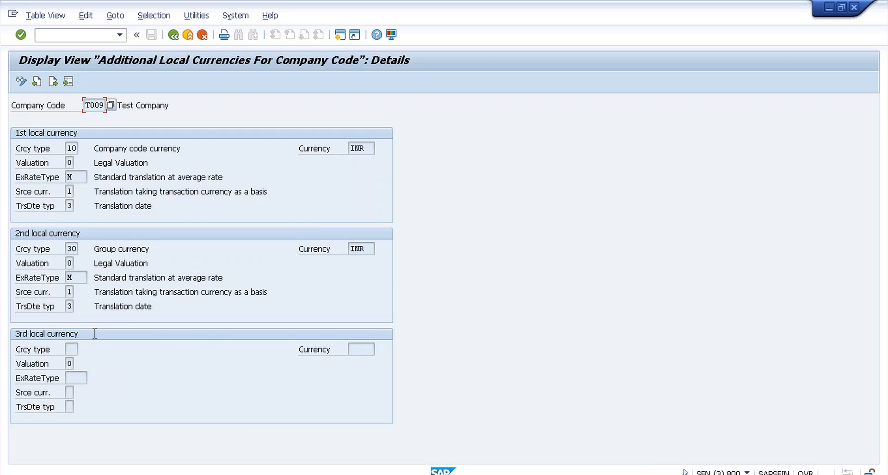
key(alt+Tab)
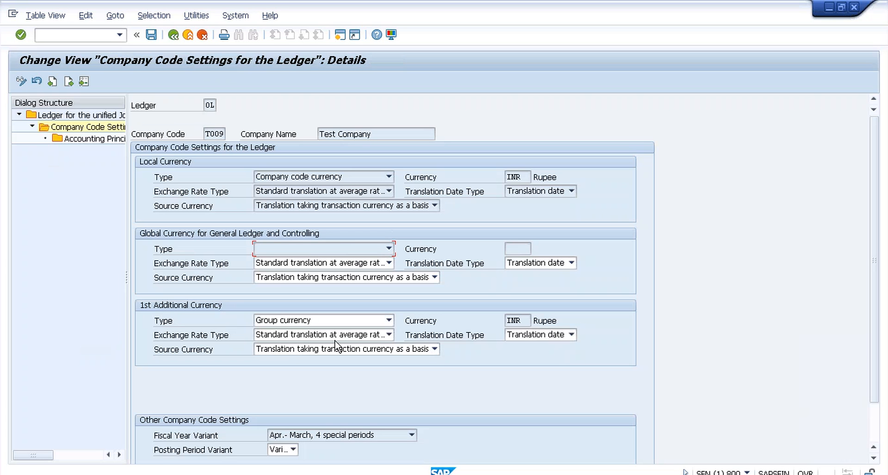
key(alt+Tab)
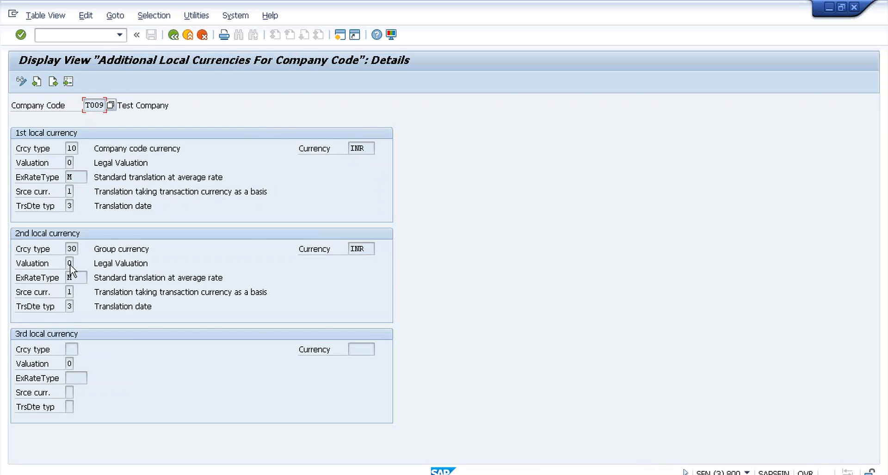
key(alt+Tab)
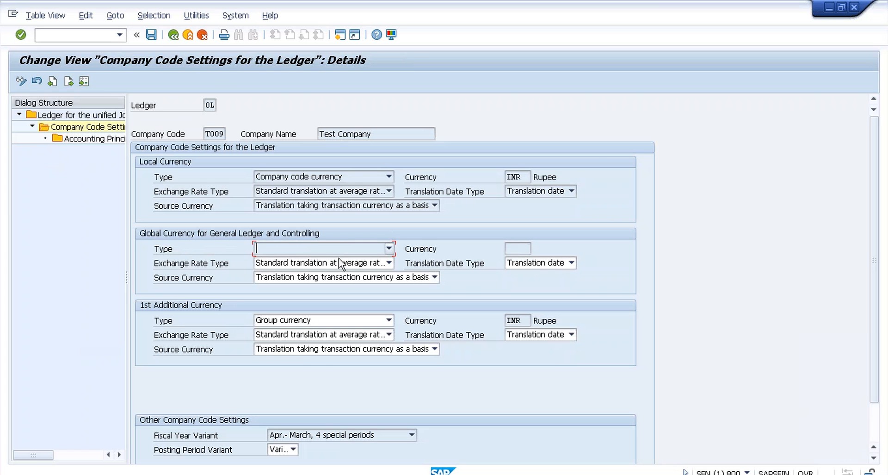
key(alt+Tab)
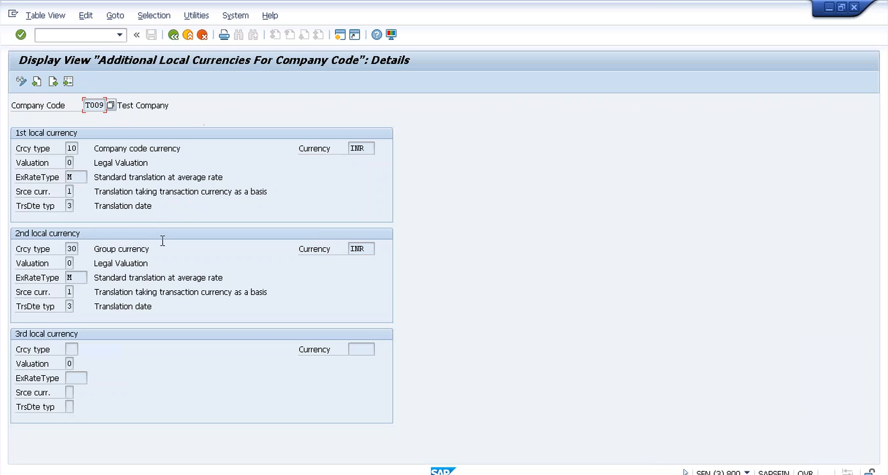
key(alt+Tab)
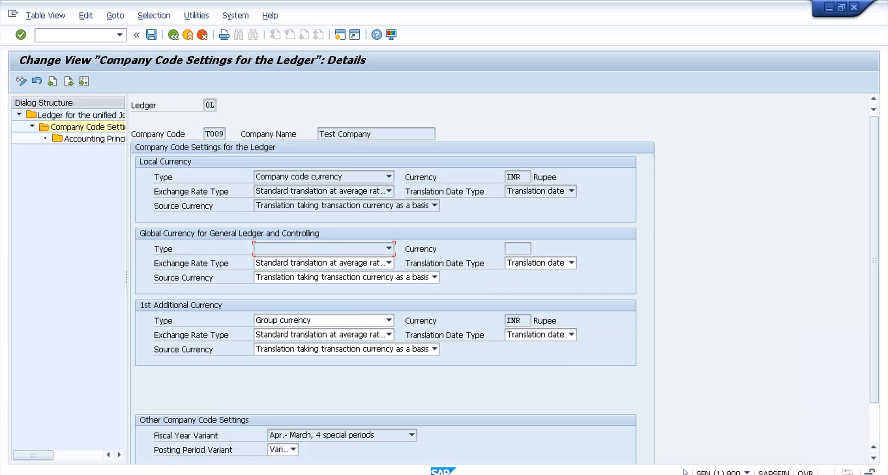
key(alt+Tab)
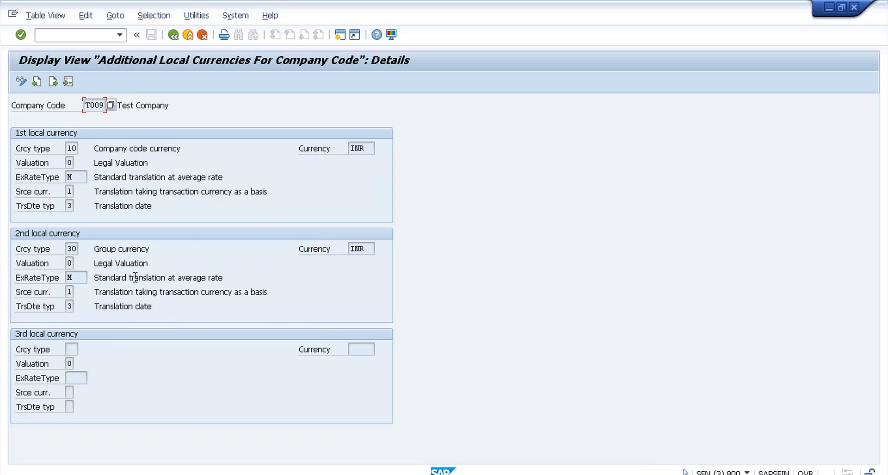
key(alt+Tab)
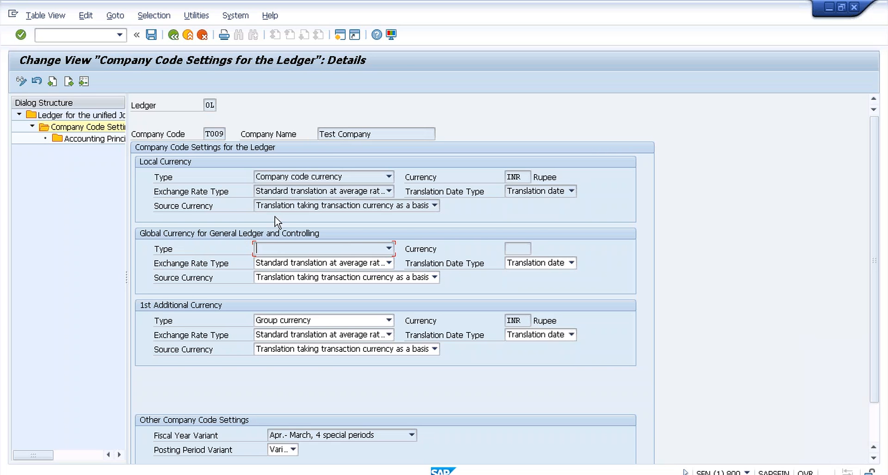
key(alt+Tab)
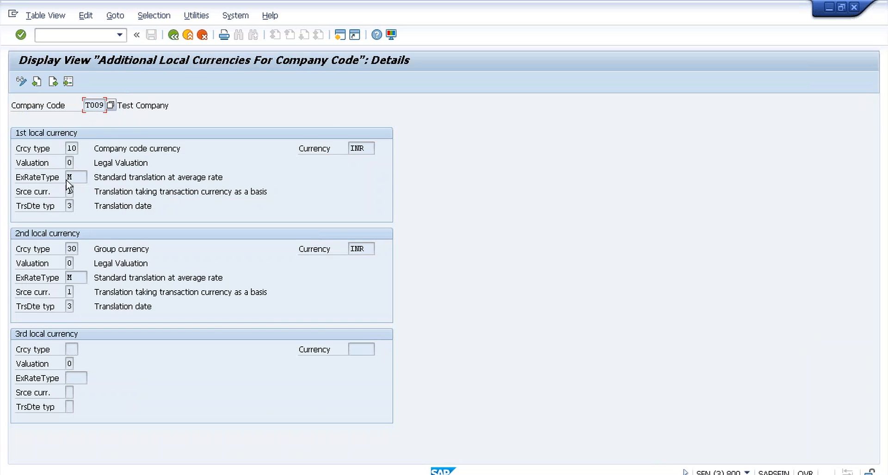
key(alt+Tab)
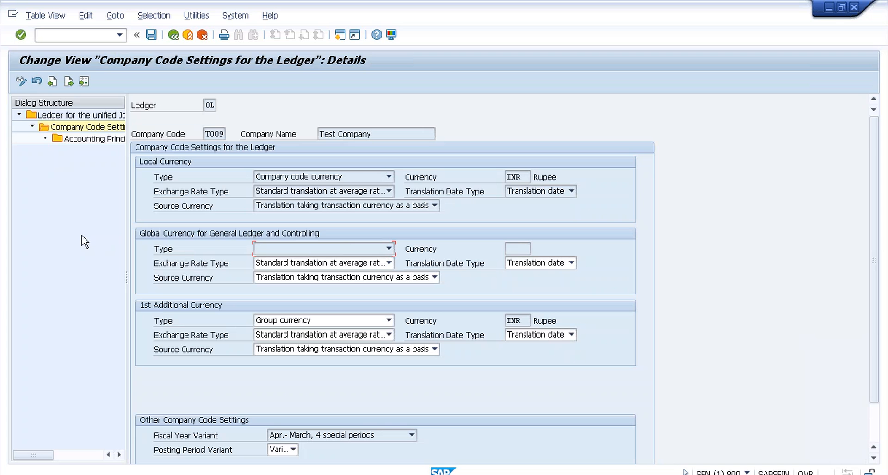
Step: Focus T009's blank global currency type, then go back to ledger 0L's company code overview
click(262, 252)
click(174, 36)
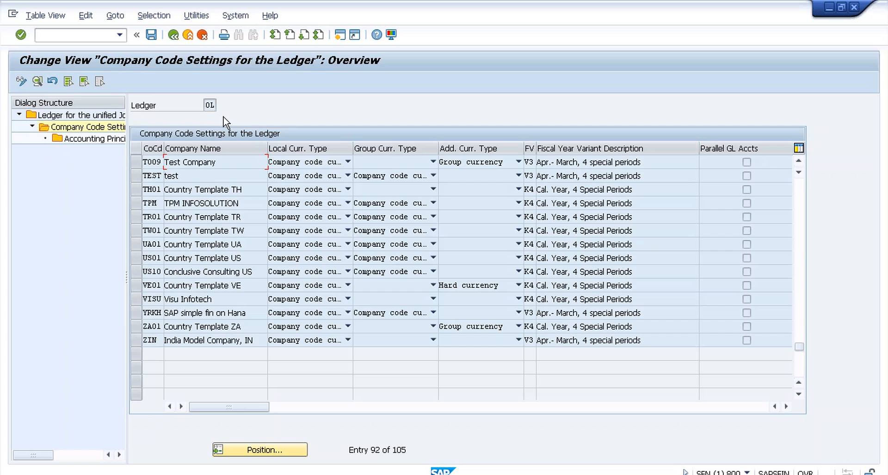
Step: Back on the ledger list, compare base ledgers: 0D has none, while appendix ledger 12 uses 0L
click(173, 35)
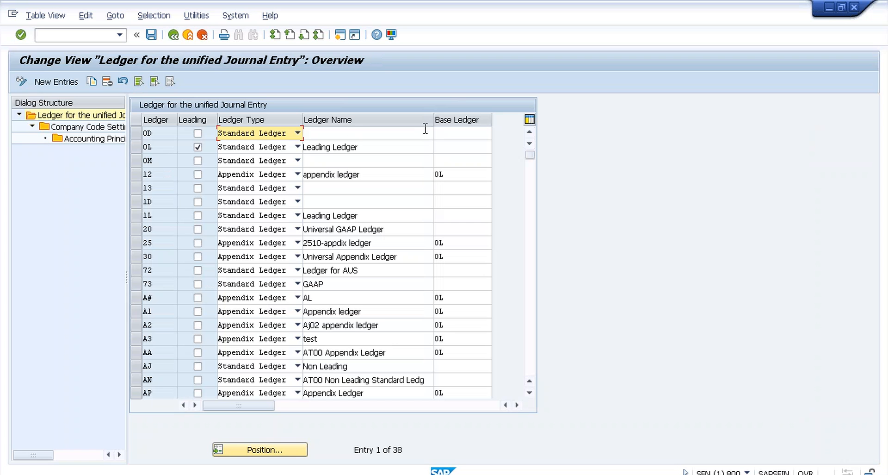
click(446, 132)
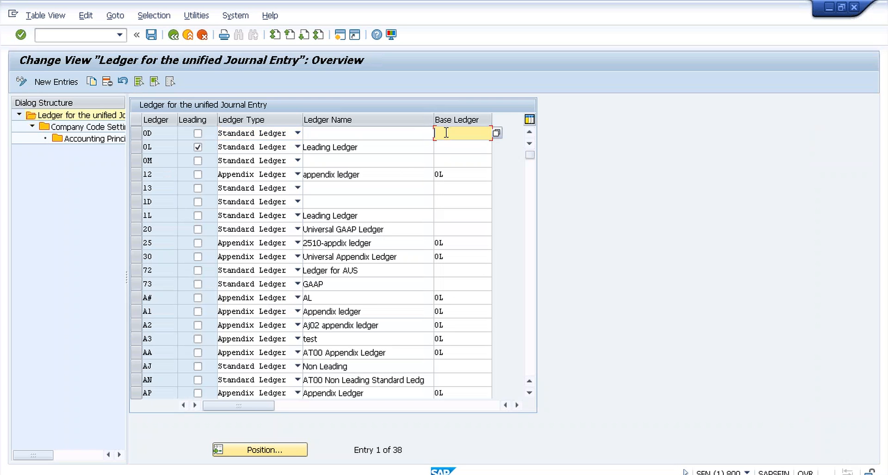
click(452, 173)
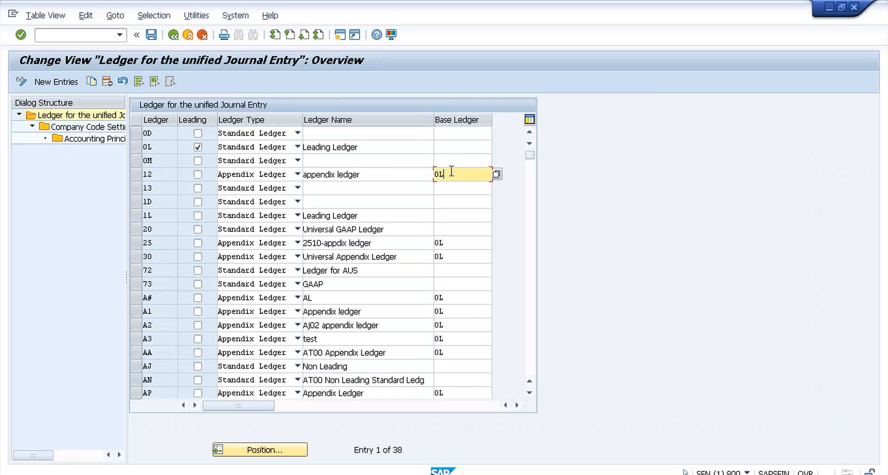
click(445, 134)
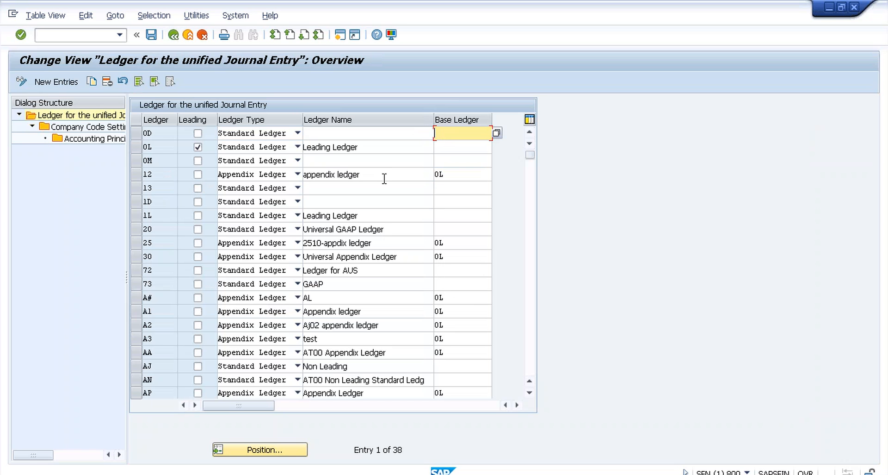
click(451, 175)
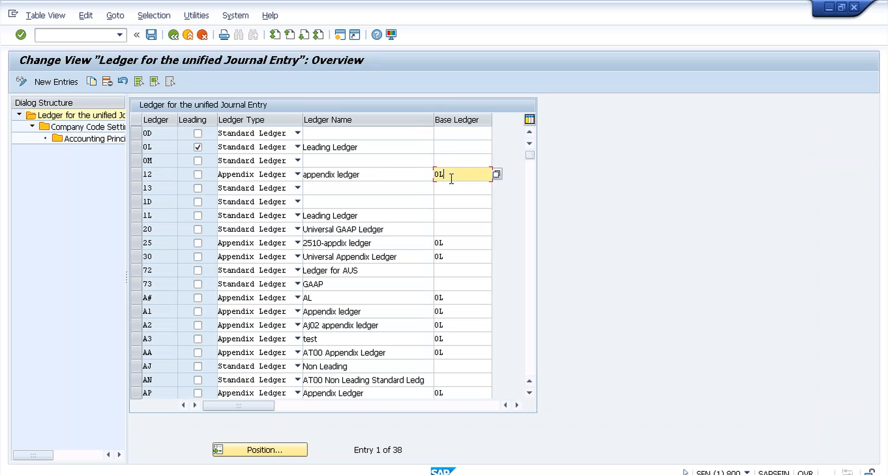
click(397, 174)
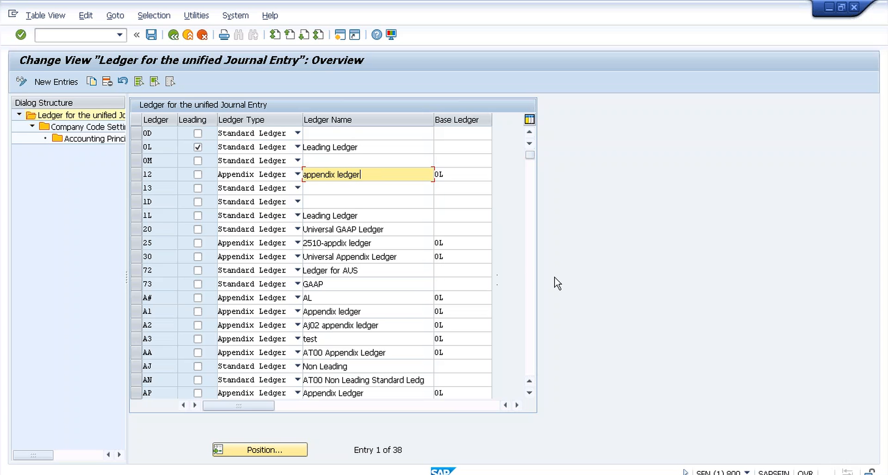
Step: Page the ledger list down to entry 21, showing JA on 0L and JX on JS
click(532, 280)
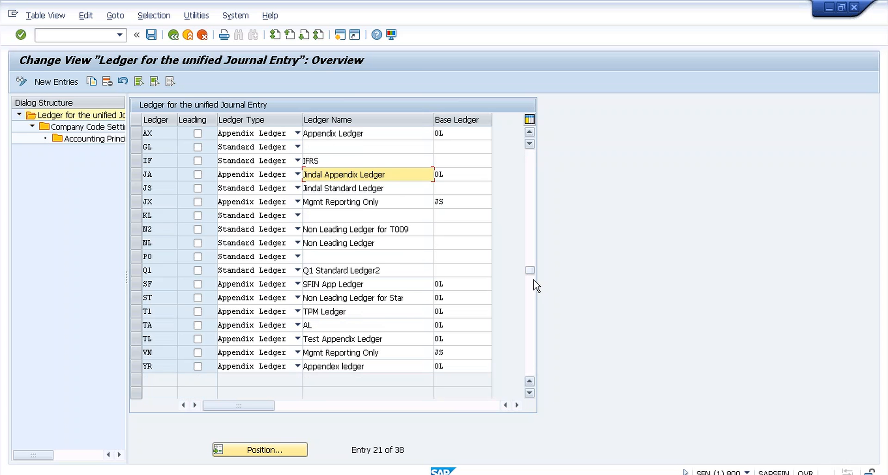
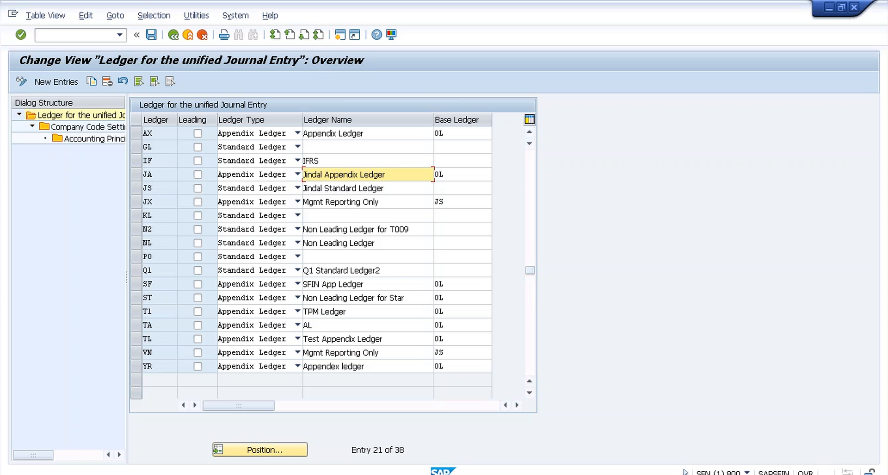
Step: Select ledger N2 and open its still-empty Company Code Settings for the Ledger
click(136, 229)
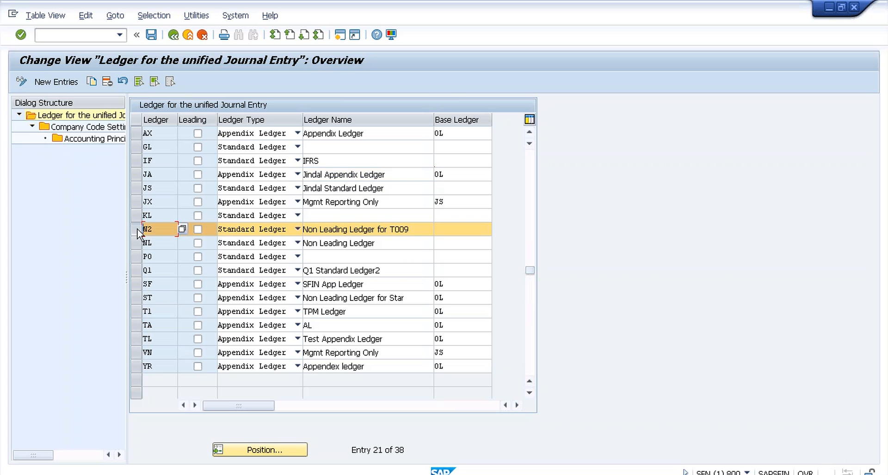
double_click(113, 131)
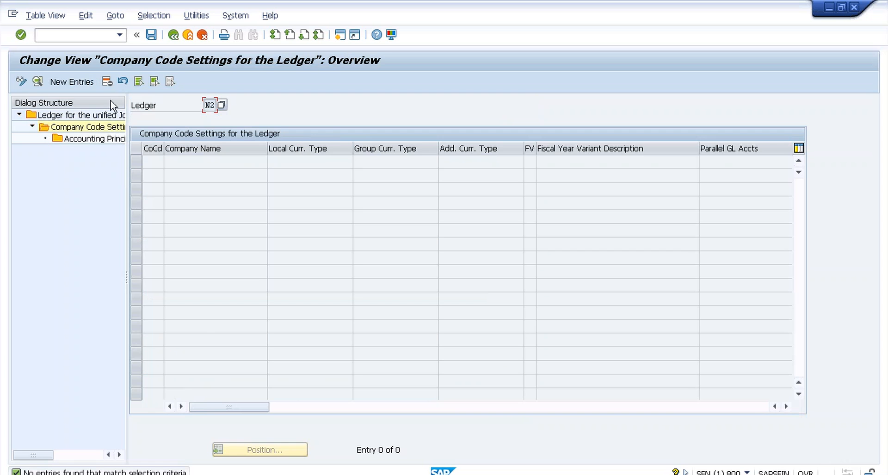
Step: Add a new entry for company code T009 (Test Company), loading INR currency and fiscal year defaults
click(90, 83)
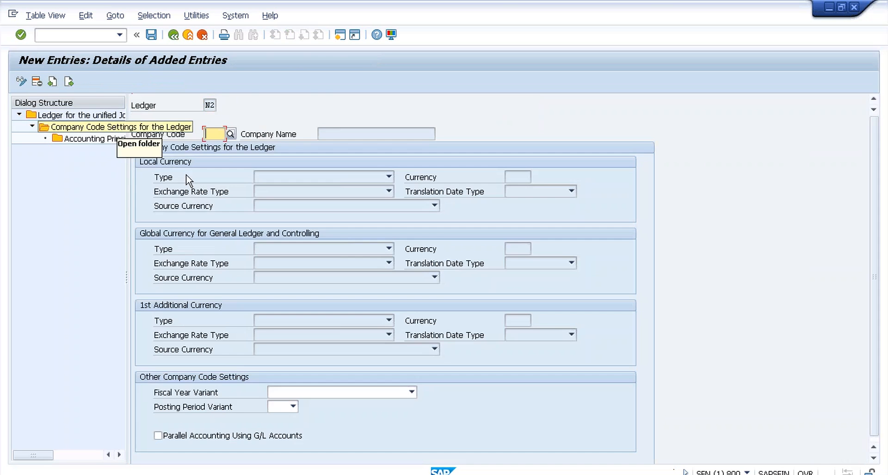
text(t)
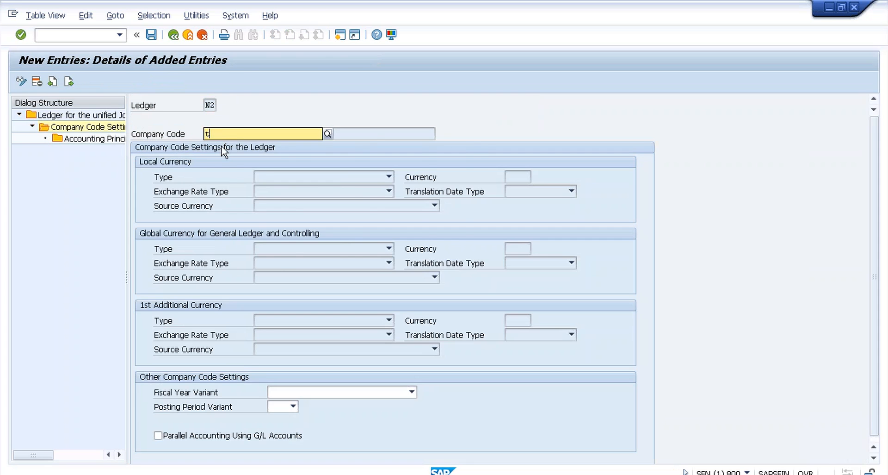
text(009)
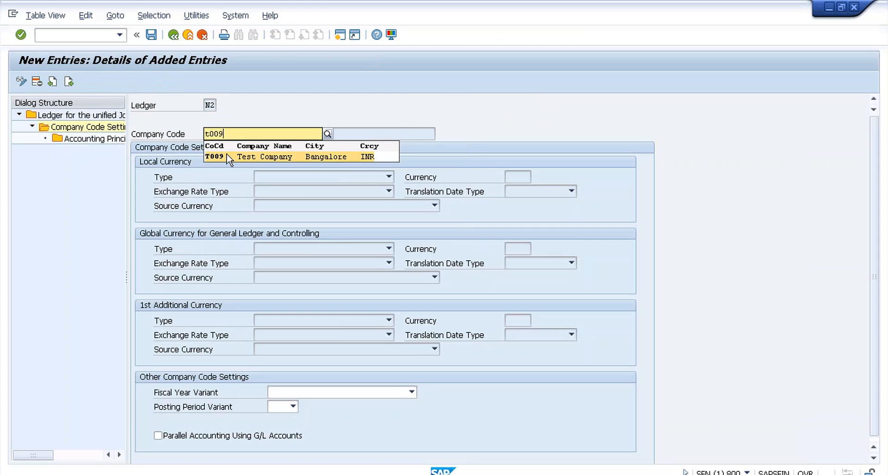
click(227, 157)
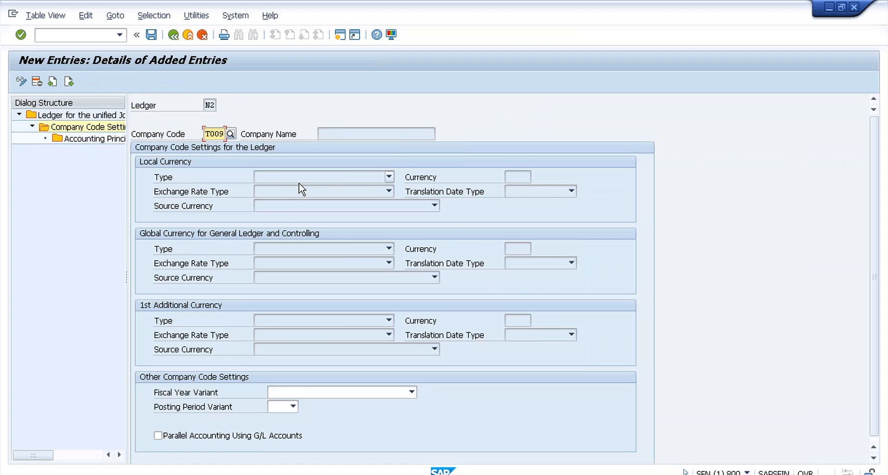
key(Return)
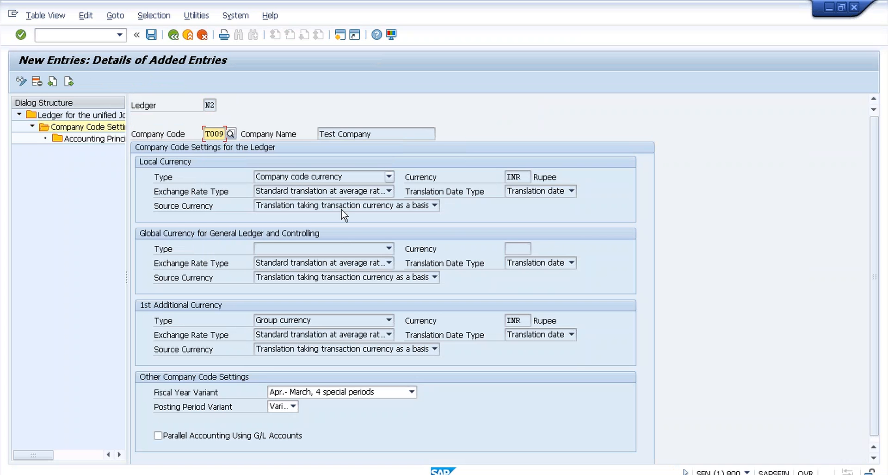